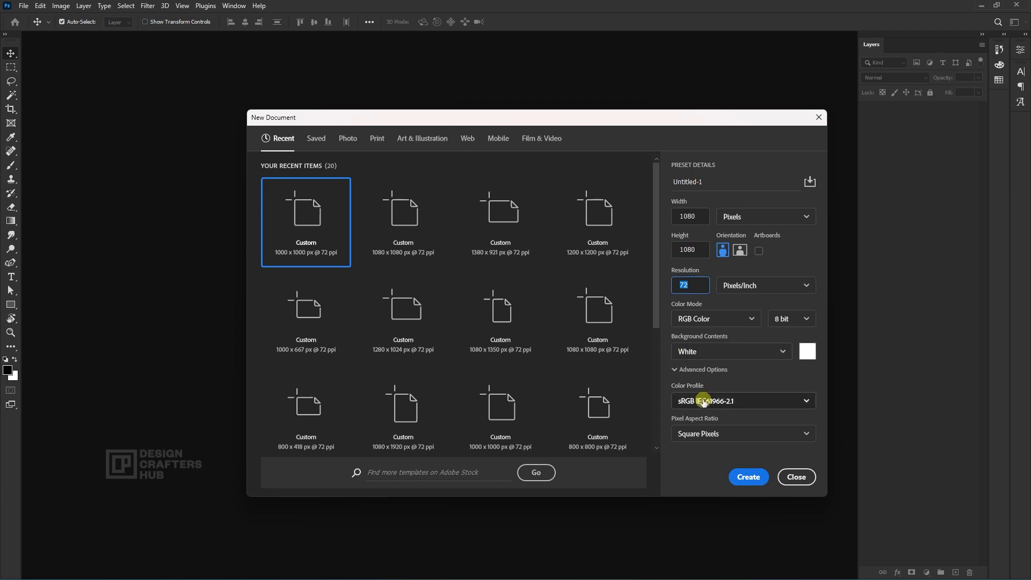
Step: Create a 1080 x 1080 px RGB document at 72 ppi with a white background
left_click(714, 346)
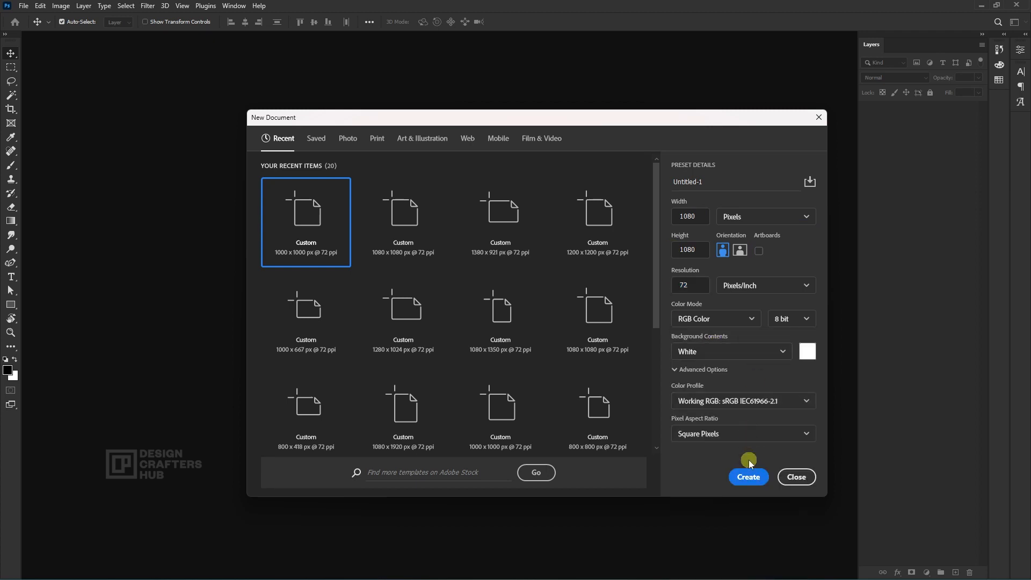
left_click(758, 482)
scroll(461, 304, "down", 1)
scroll(473, 339, "up", 2)
scroll(472, 338, "down", 2)
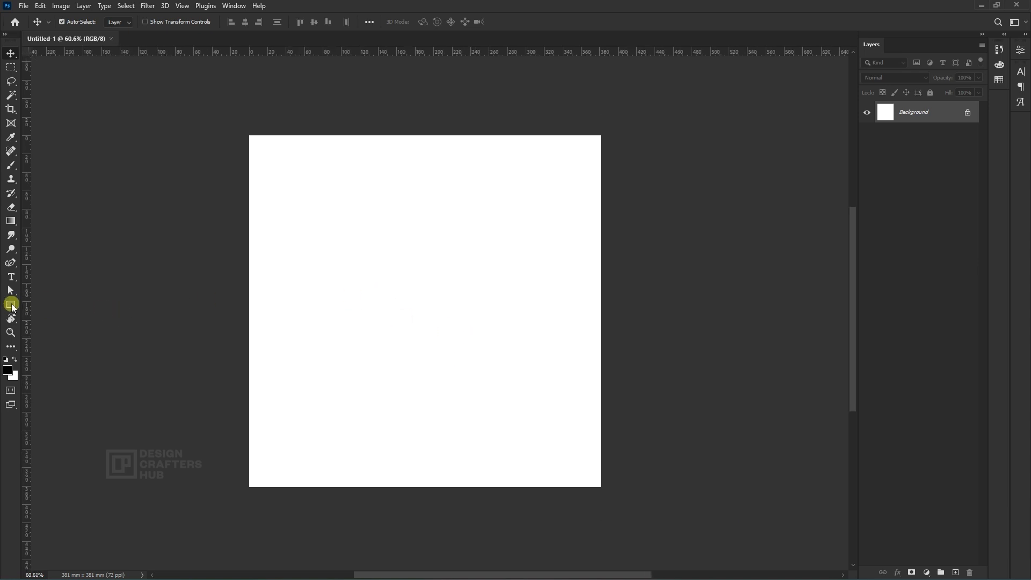
Step: Draw a circle about 551 px across on the right half of the canvas and fill it with yellow
left_click(11, 305)
left_click(57, 315)
mouse_move(435, 247)
left_mouse_down()
mouse_move(611, 547)
mouse_move(592, 527)
mouse_move(580, 543)
mouse_move(559, 505)
mouse_move(569, 500)
left_mouse_up()
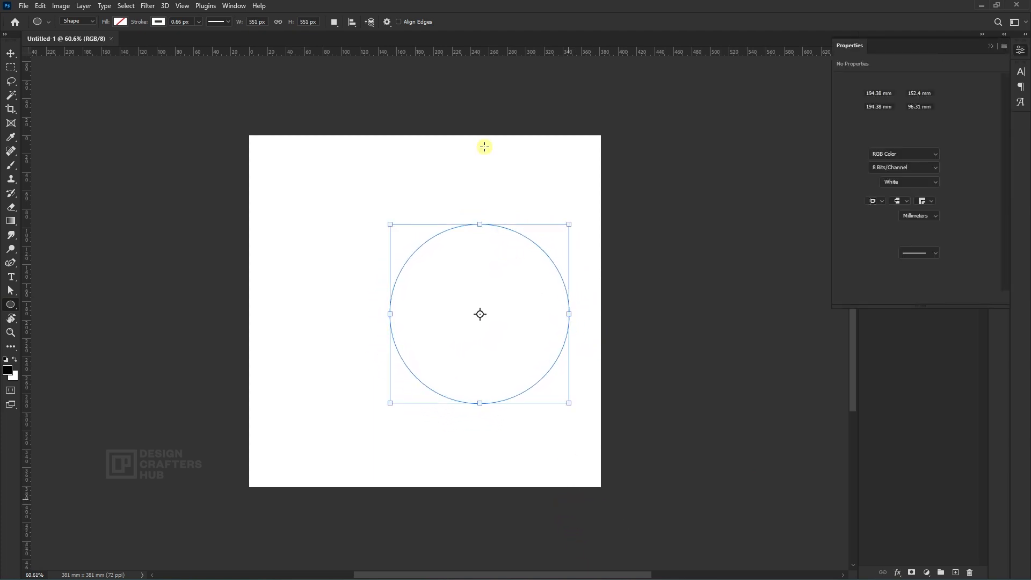
left_click(159, 21)
left_click(120, 22)
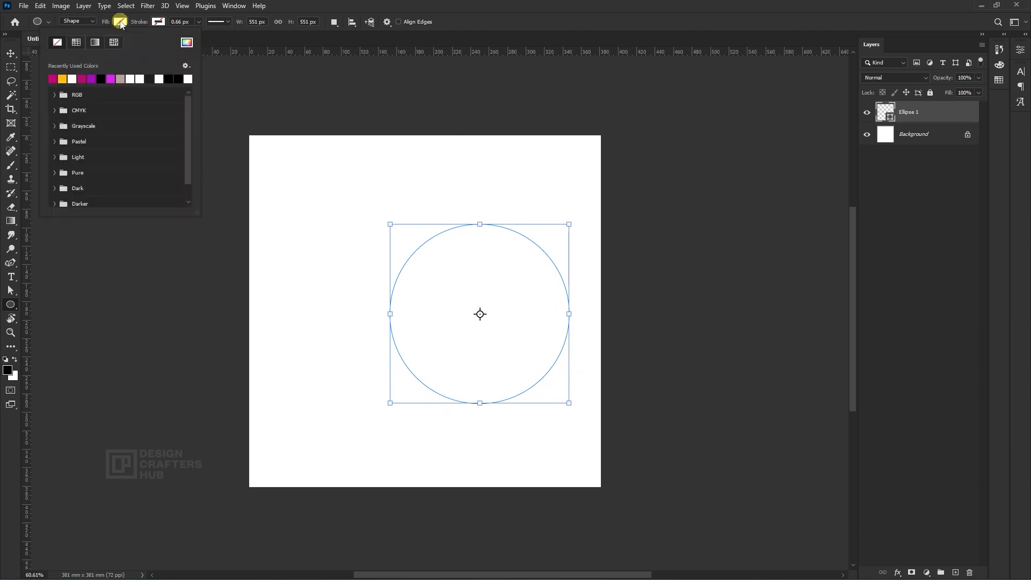
left_click(62, 79)
left_click(7, 47)
Step: Move the yellow circle slightly left and scale it up to about 109%
left_click(10, 53)
left_click_drag(511, 350, 500, 352)
key("ctrl+t")
left_click_drag(560, 226, 569, 221)
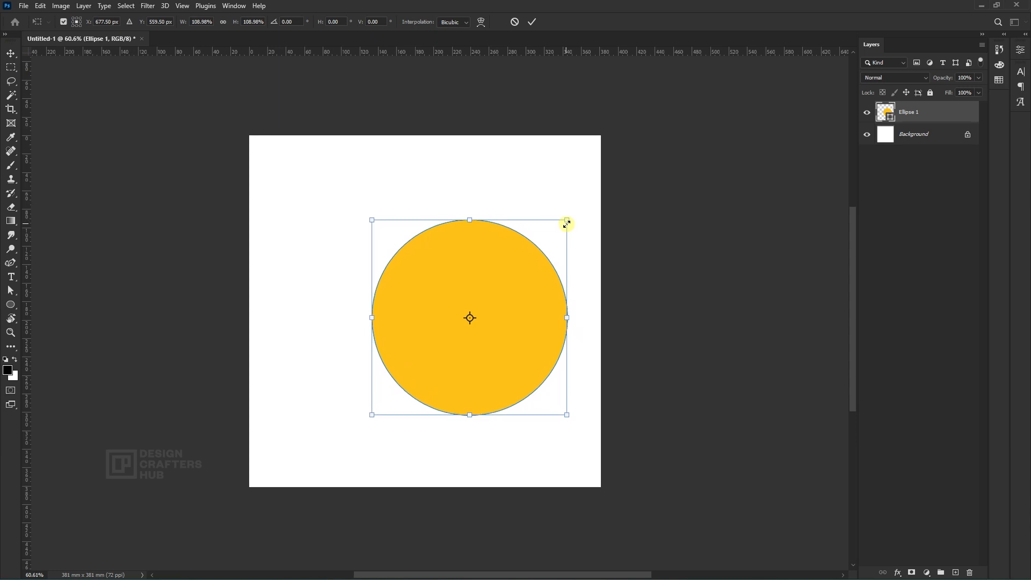
key("Return")
Step: Duplicate the yellow circle layer and fill the copy with black
right_click(495, 318)
left_click(513, 325)
left_click_drag(957, 116, 960, 573)
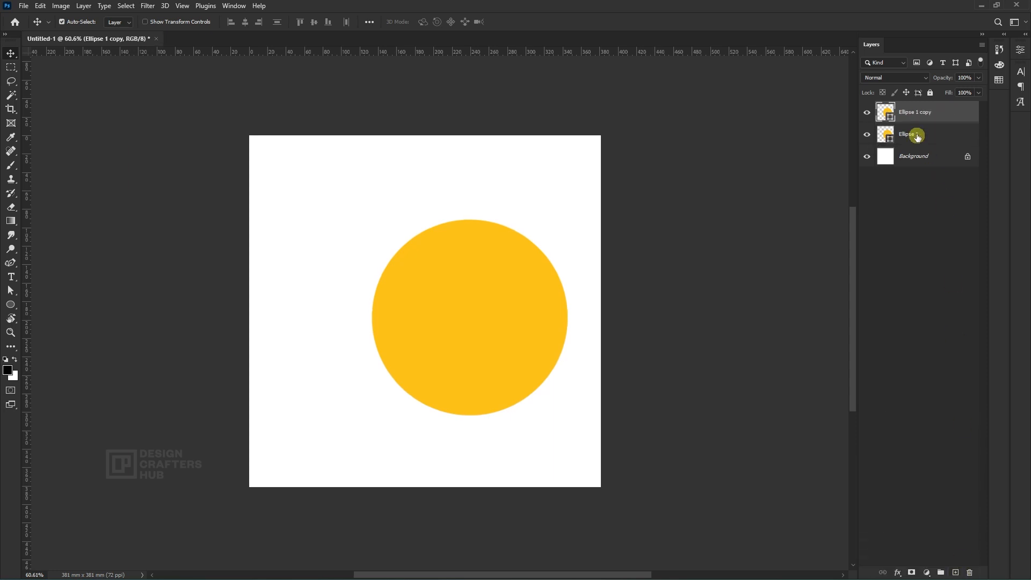
key("a")
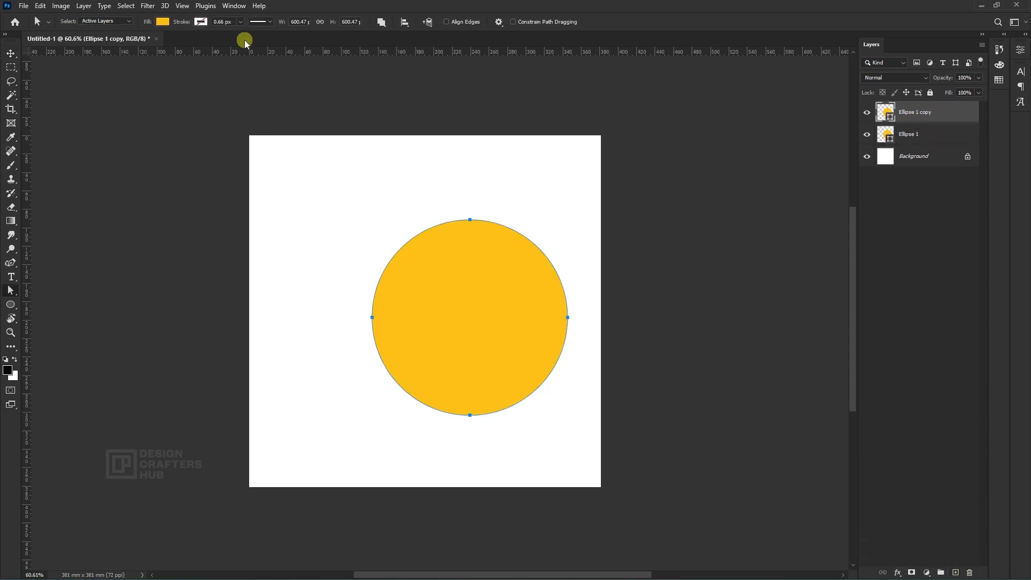
left_click(162, 22)
left_click(141, 78)
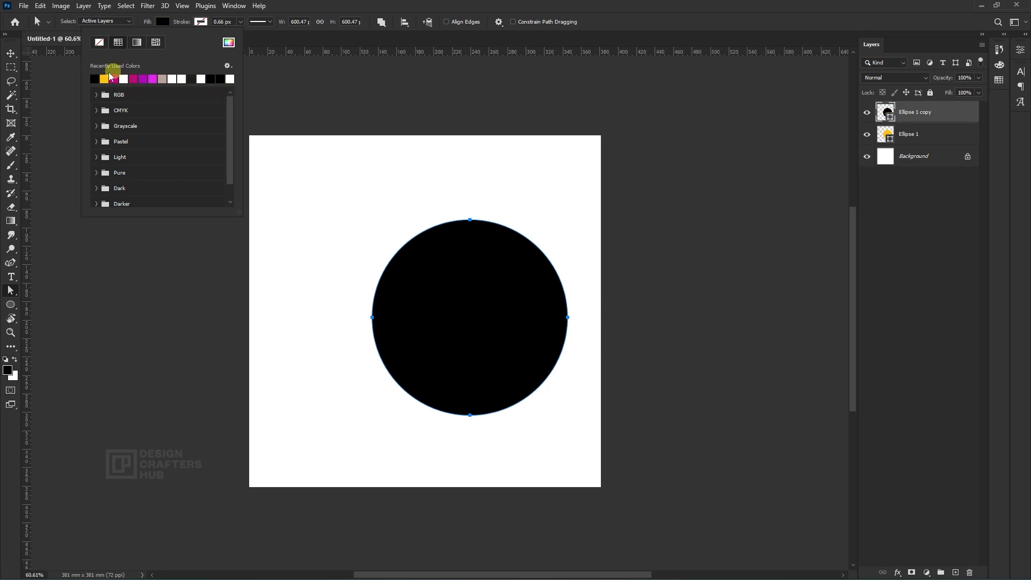
Step: Scale the black circle down about its centre, leaving a thin yellow ring around it
left_click(11, 53)
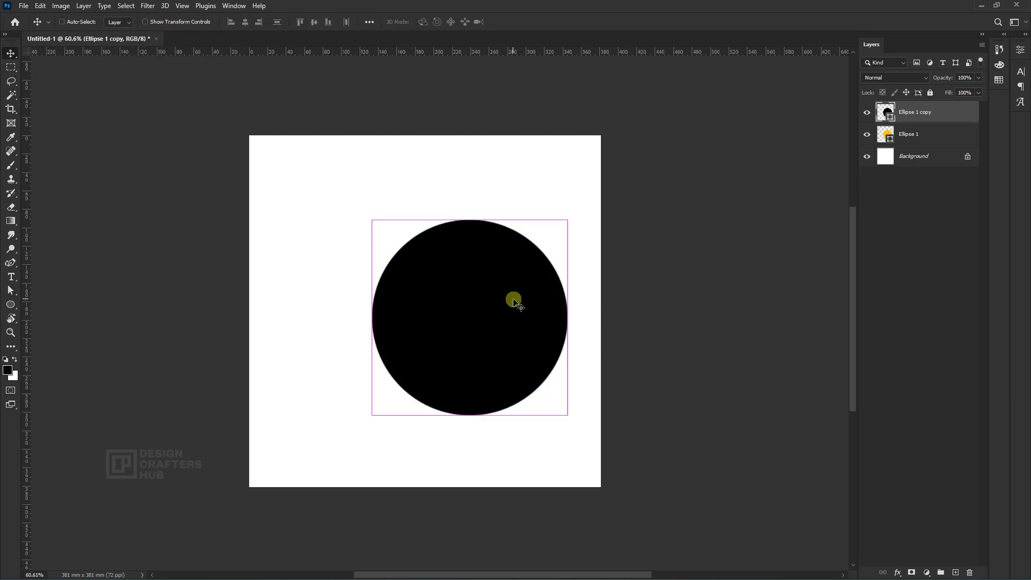
key("ctrl+t")
left_click_drag(568, 221, 560, 224)
key("Return")
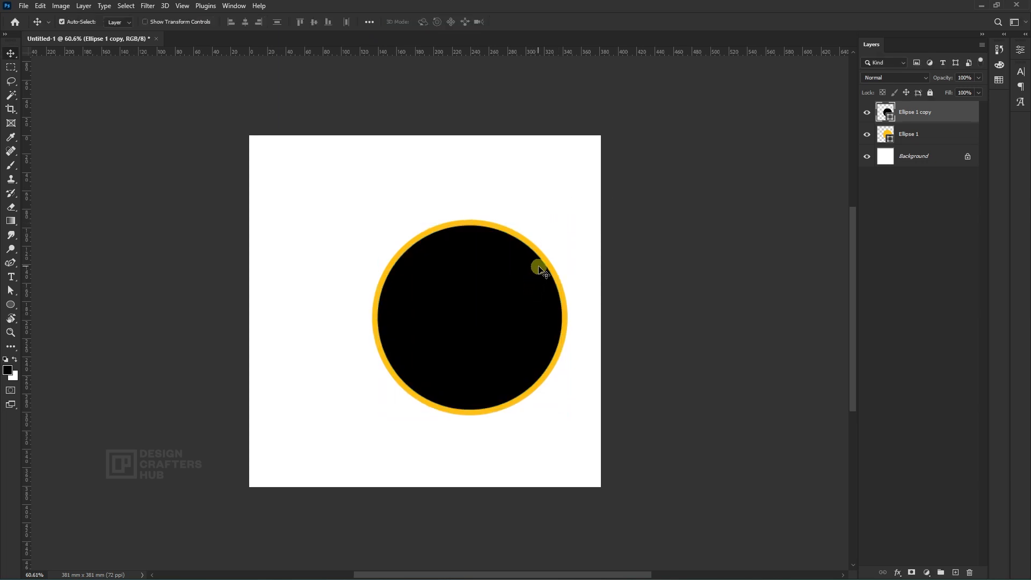
Step: Link the black and yellow circle layers and shift them slightly to the right
left_click(923, 135, "shift")
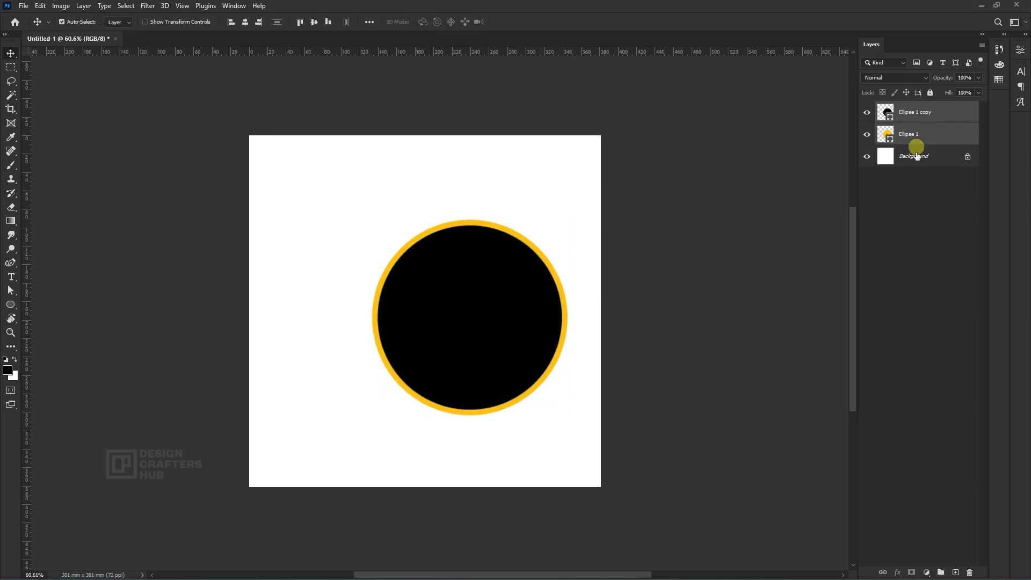
left_click(884, 572)
left_click_drag(502, 293, 506, 293)
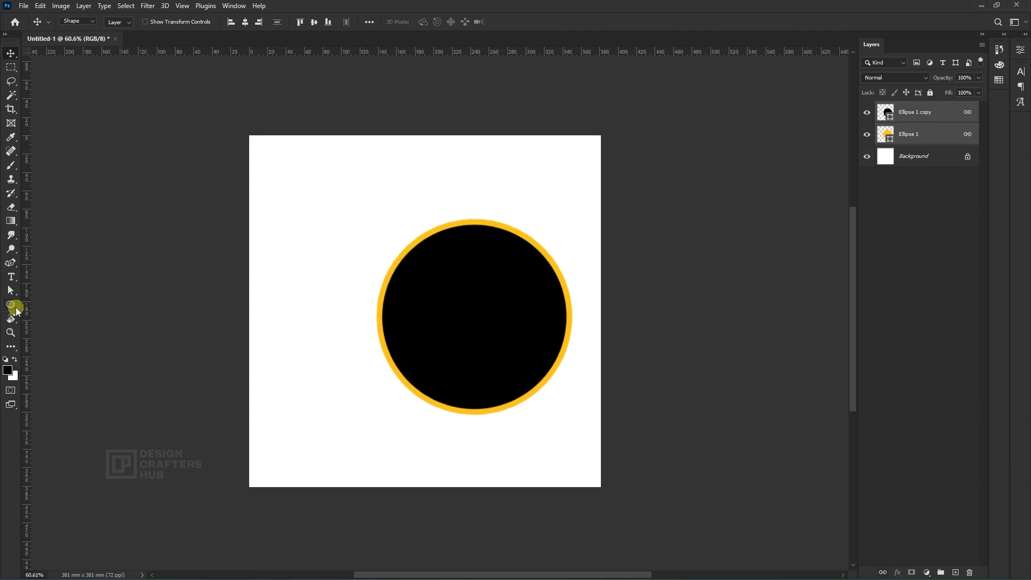
Step: Draw a new circle about 600 px across and move it over the canvas's upper-right corner
left_click(11, 305)
mouse_move(276, 265)
left_mouse_down()
mouse_move(468, 427)
mouse_move(538, 421)
mouse_move(582, 391)
mouse_move(574, 420)
left_mouse_up()
key("v")
left_click_drag(516, 338, 583, 218)
Step: Fill the upper-right circle with magenta
key("a")
left_click(162, 22)
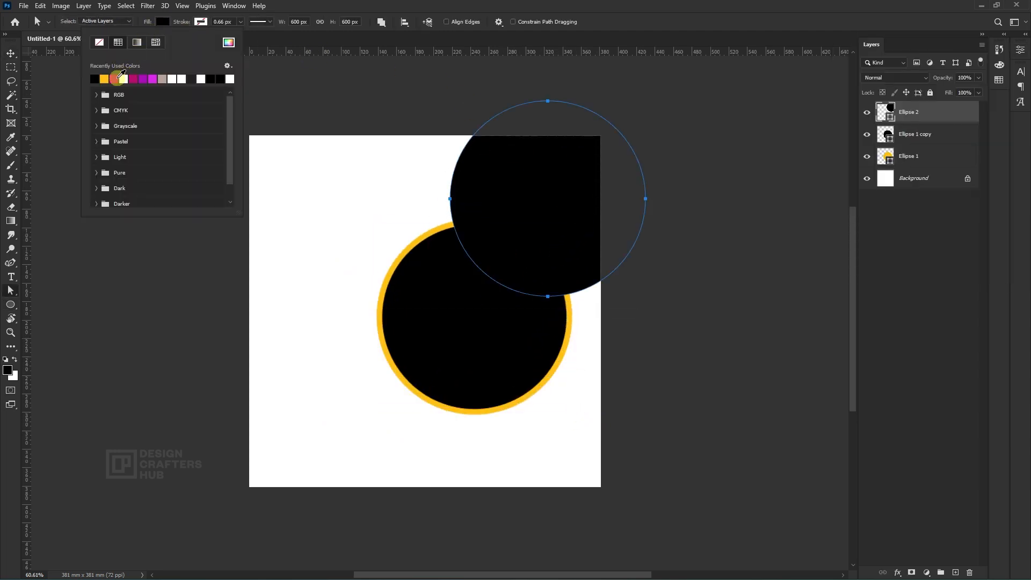
left_click(134, 79)
left_click(310, 263)
key("v")
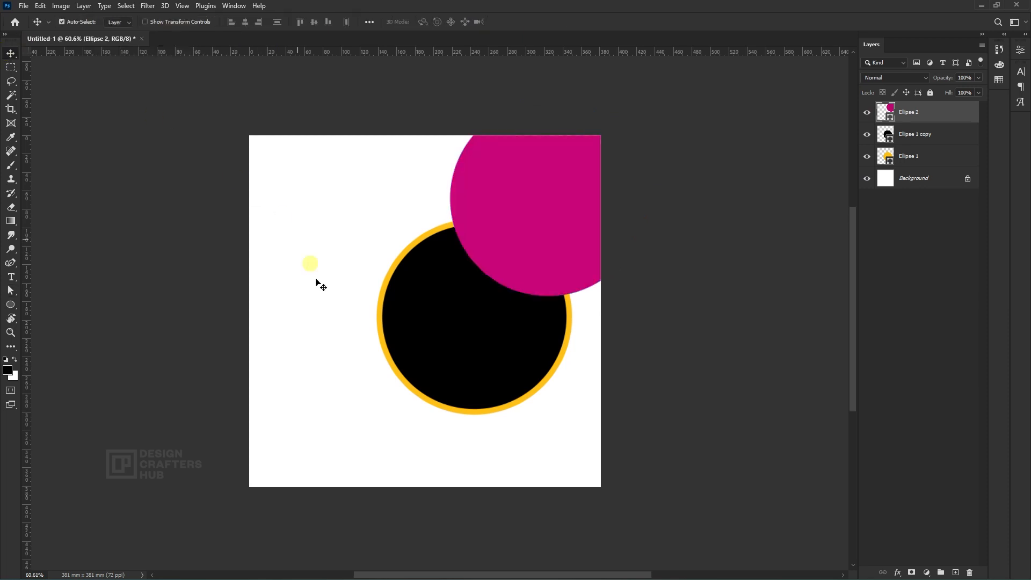
Step: Move the magenta circle further into the upper-right corner and shift the ringed black circle slightly up and right
left_click_drag(513, 220, 547, 202)
left_click_drag(486, 374, 494, 365)
left_click(543, 221)
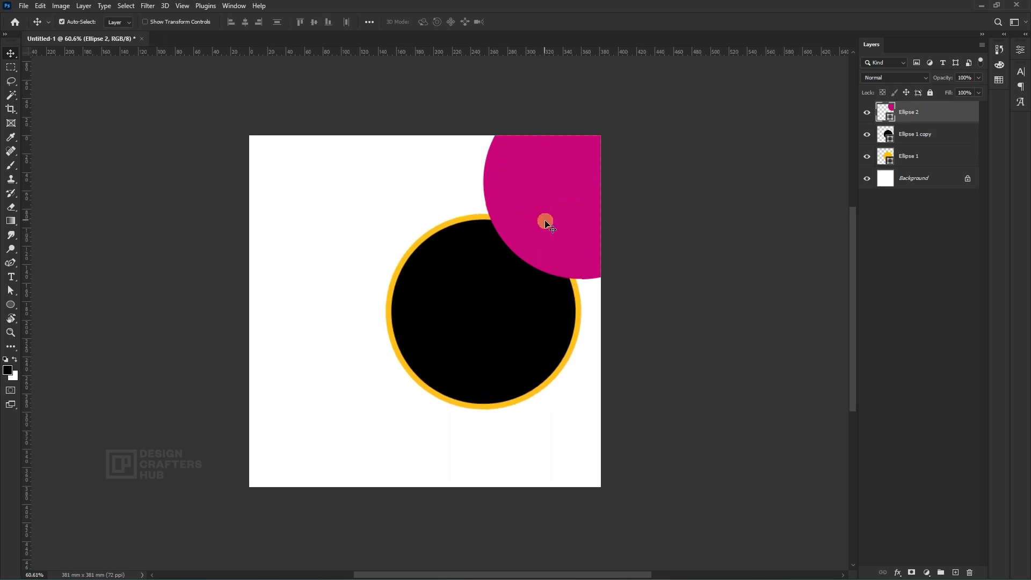
Step: Draw a circle about 305 px across in the canvas's upper-left area and fill it with yellow
left_click(10, 305)
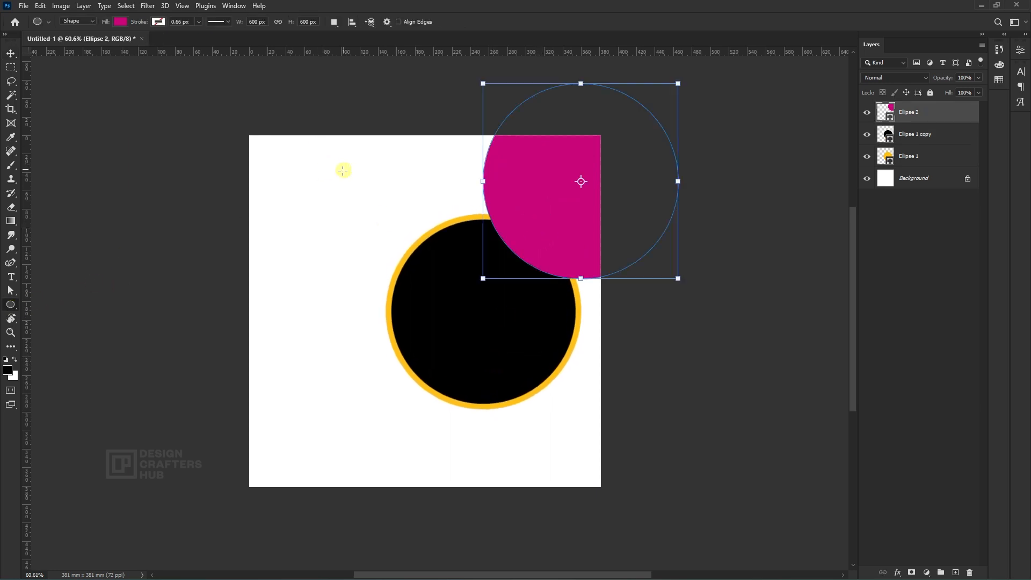
key("Return")
left_click_drag(291, 178, 410, 274)
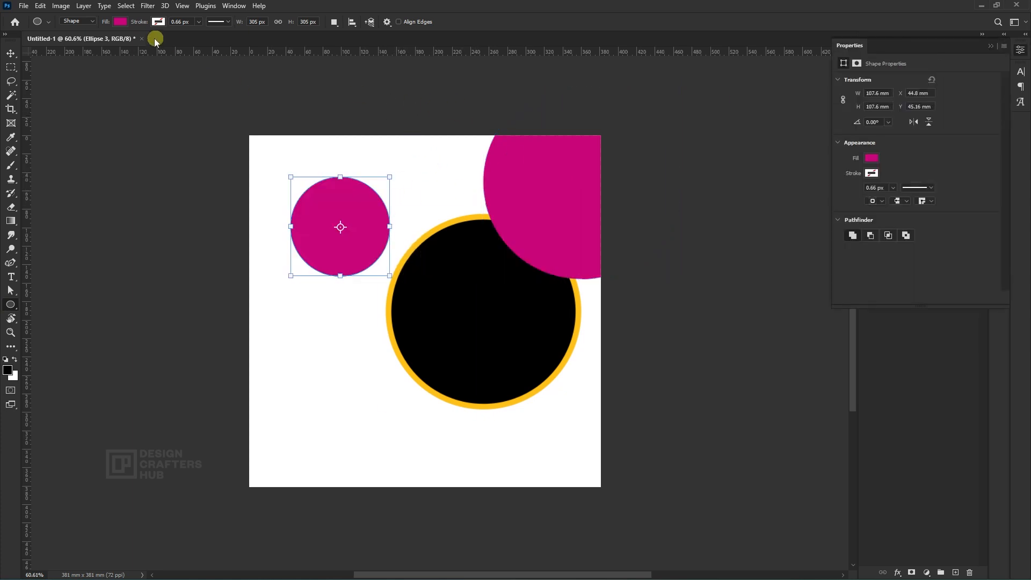
left_click(118, 21)
left_click(71, 75)
left_click(11, 53)
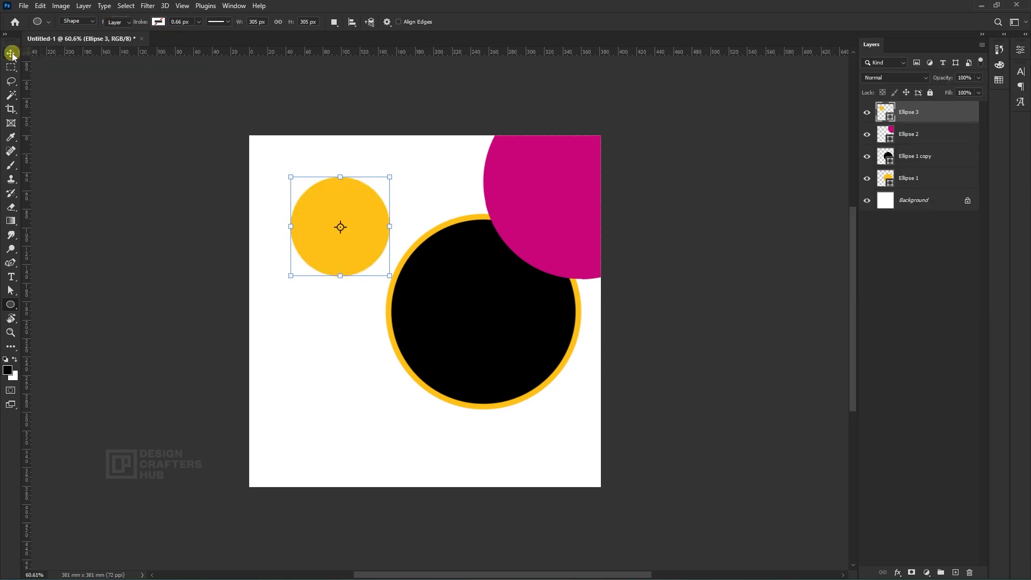
Step: Move the small yellow circle to the canvas's top edge beside the magenta one and shift the ringed circle up
left_click_drag(314, 217, 428, 146)
left_click_drag(487, 331, 493, 315)
Step: Stack the magenta circle layer above the small yellow circle's layer and move it slightly up and right
left_click(534, 204)
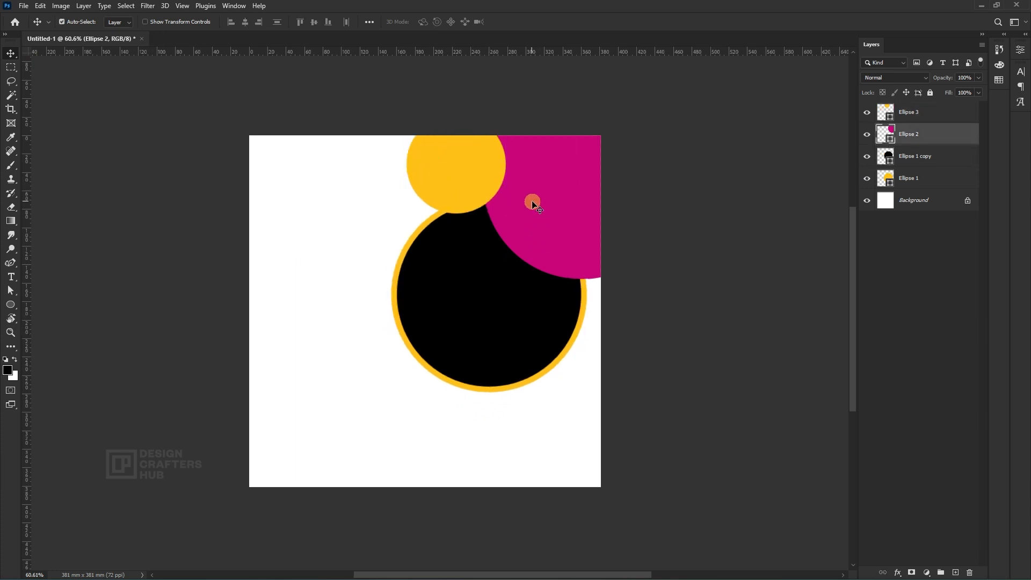
left_click_drag(955, 135, 952, 110)
left_click_drag(560, 226, 578, 212)
Step: Set the magenta and small yellow circle layers to 83% opacity and Linear Burn blending
left_click(468, 185, "shift")
left_click(981, 82)
mouse_move(981, 89)
left_mouse_down()
mouse_move(956, 92)
mouse_move(969, 92)
left_mouse_up()
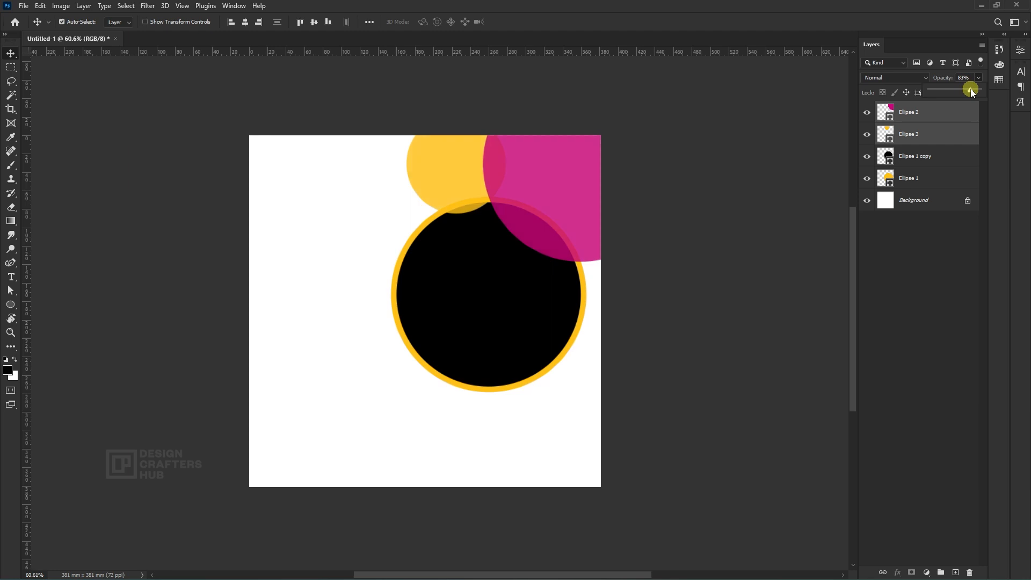
left_click(929, 79)
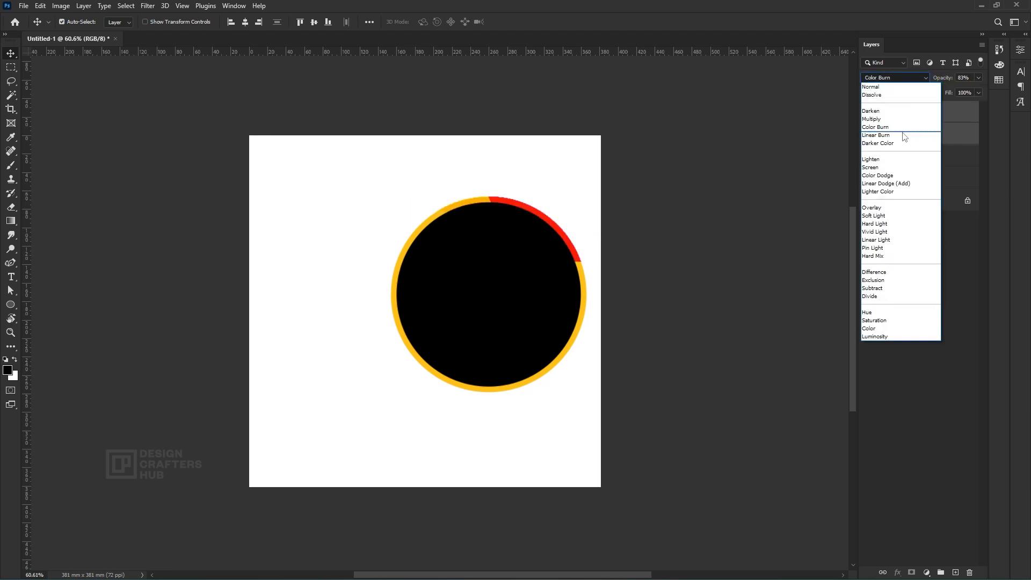
left_click(881, 135)
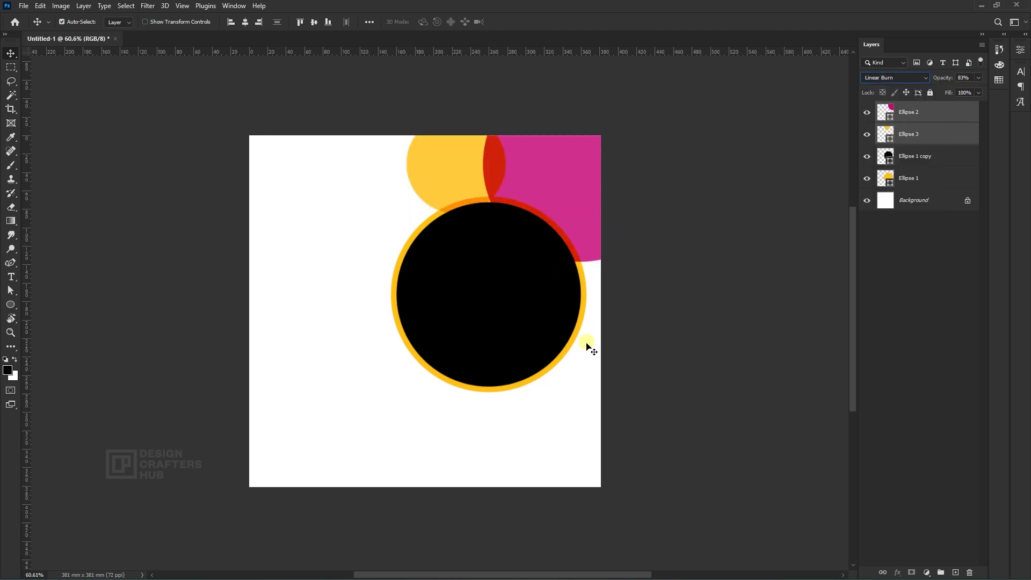
Step: Enlarge the linked black and yellow ringed circle toward the lower left and nudge it slightly right
left_click(529, 368)
key("ctrl+t")
left_click_drag(393, 394, 372, 413)
left_click_drag(444, 376, 450, 376)
key("Return")
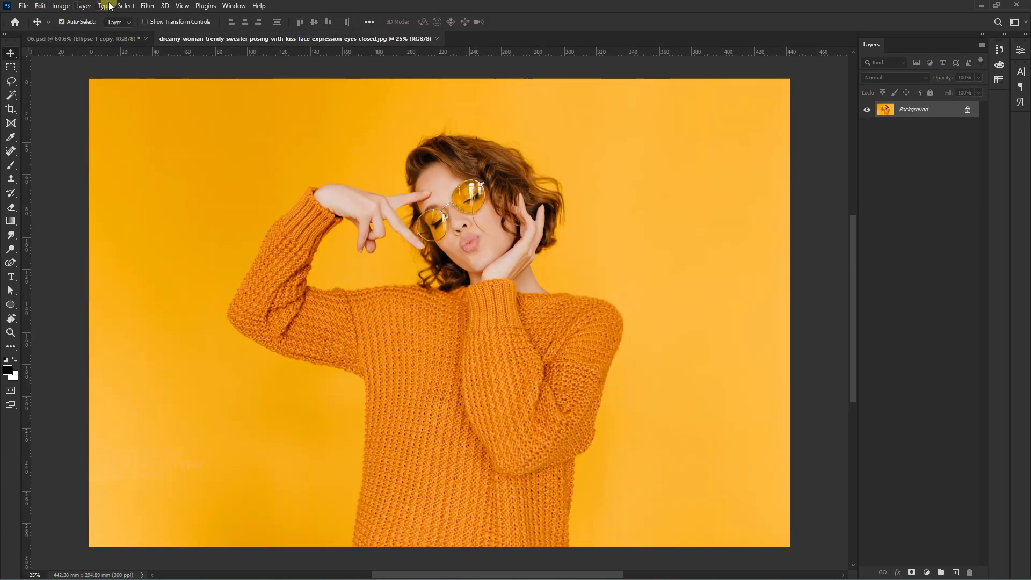
Step: Copy the entire photo of the woman in the orange sweater and close its document
left_click(126, 6)
left_click(131, 17)
left_click(126, 6)
left_click(126, 6)
left_click(42, 6)
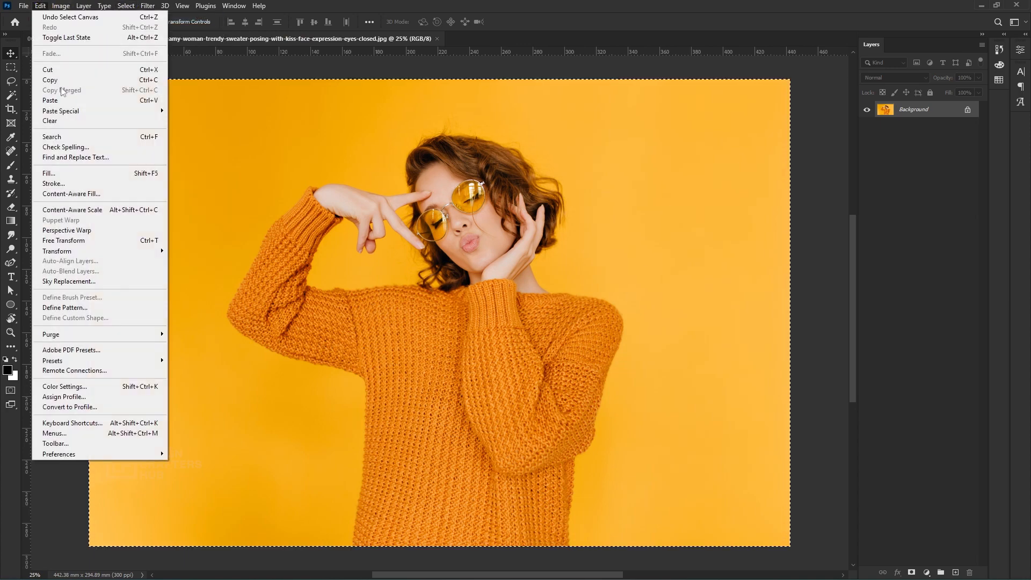
left_click(61, 81)
left_click(437, 38)
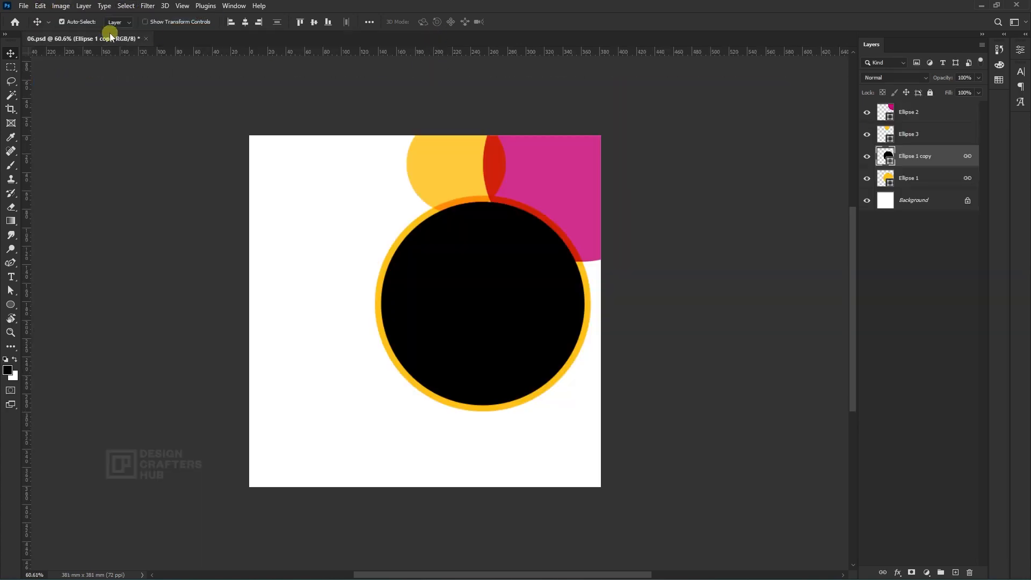
Step: Paste the photo above the black circle, then scale it down and position the woman over the circle
left_click(42, 7)
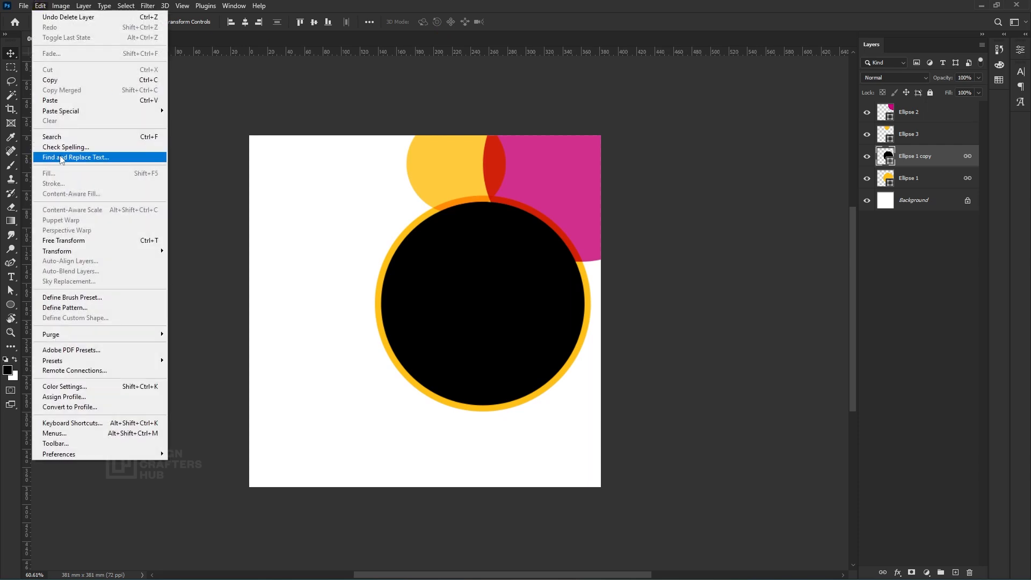
left_click(56, 99)
key("ctrl+t")
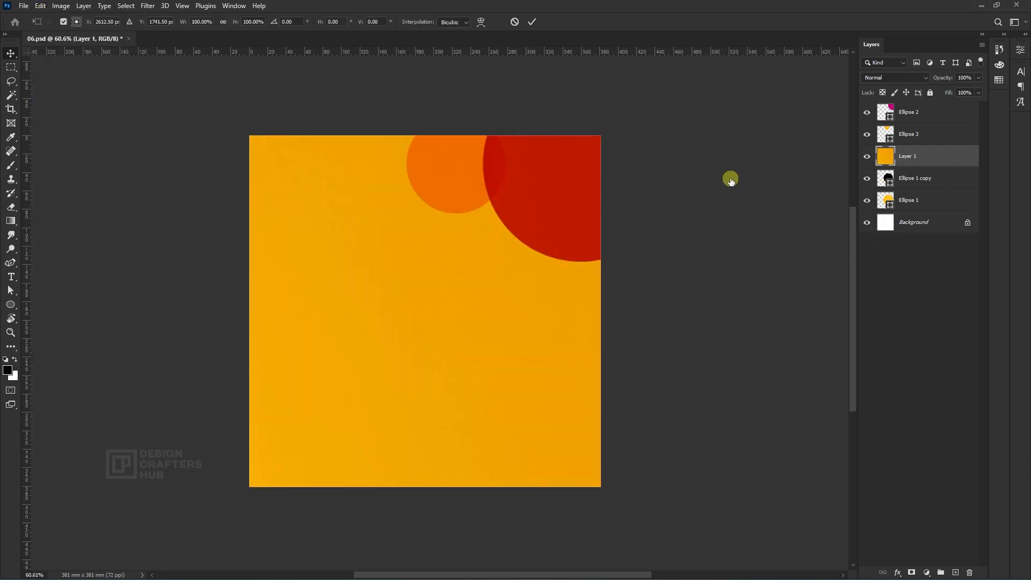
left_click_drag(251, 138, 231, 183)
left_click_drag(152, 185, 435, 281)
left_click_drag(511, 390, 354, 235)
key("Return")
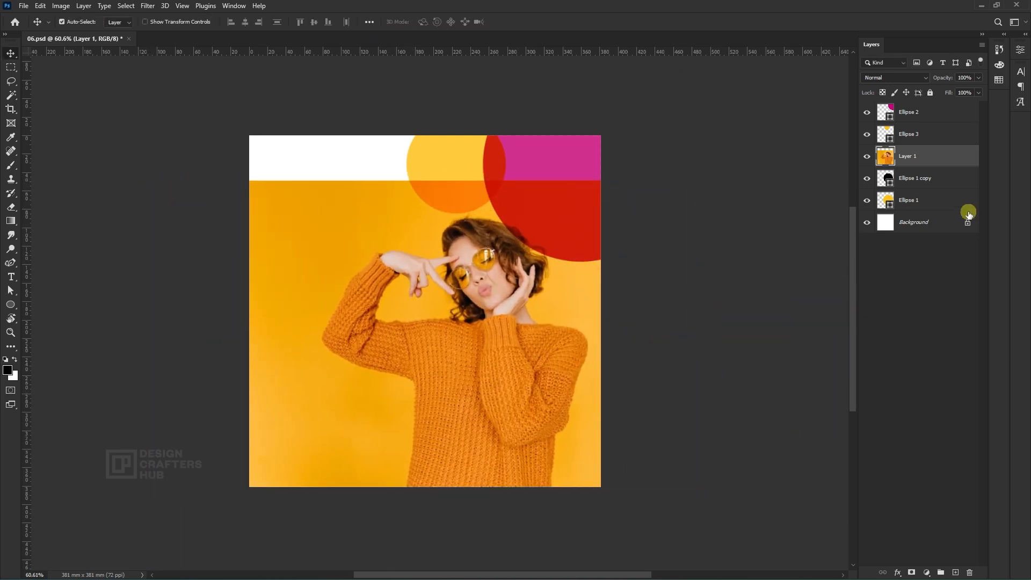
Step: Clip the photo to the black circle and nudge it slightly up and left inside it
right_click(929, 158)
left_click(815, 330)
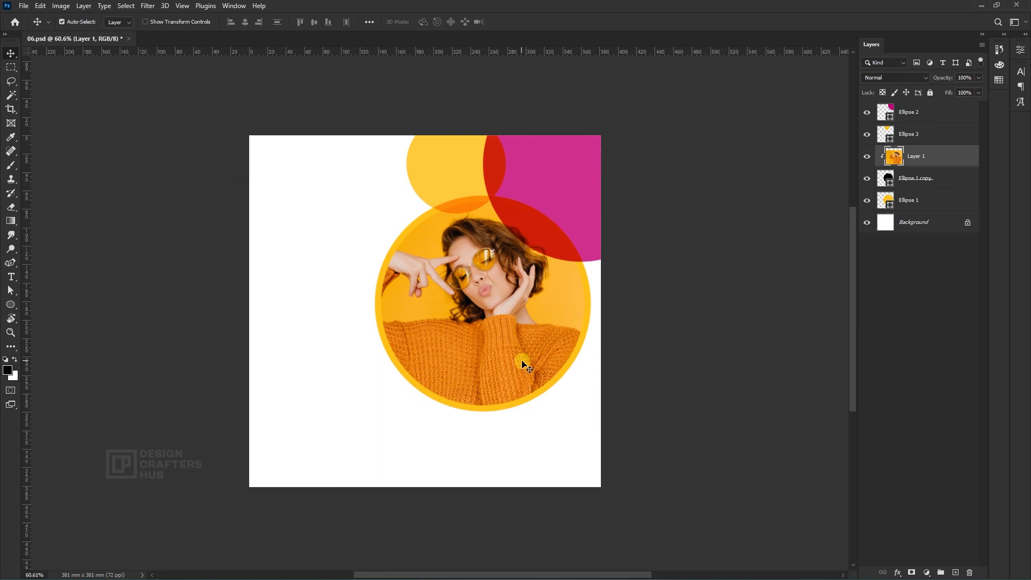
left_click_drag(511, 334, 506, 330)
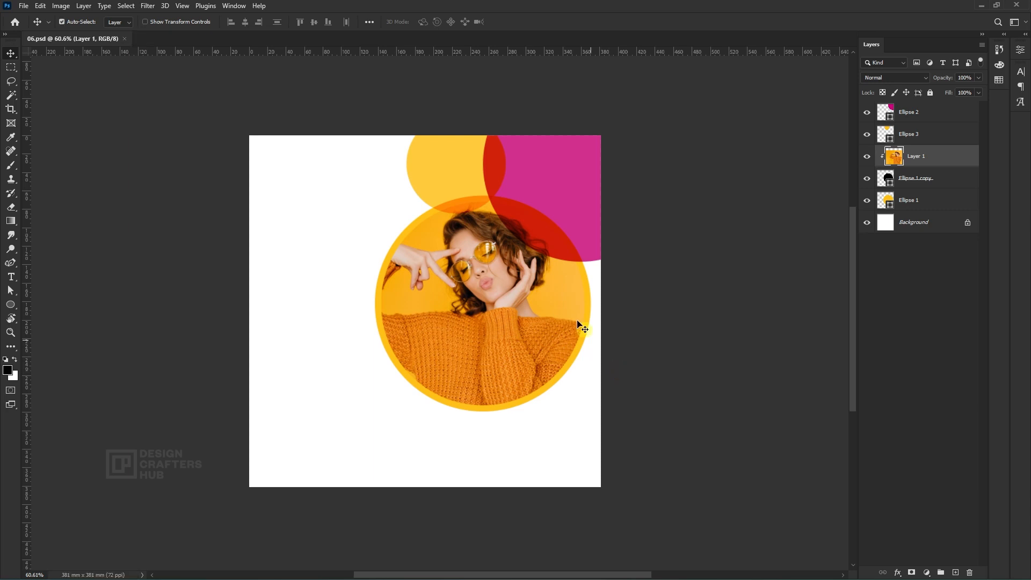
Step: Draw a small circle about 56 px across in the empty upper-left area of the canvas
left_click(461, 186)
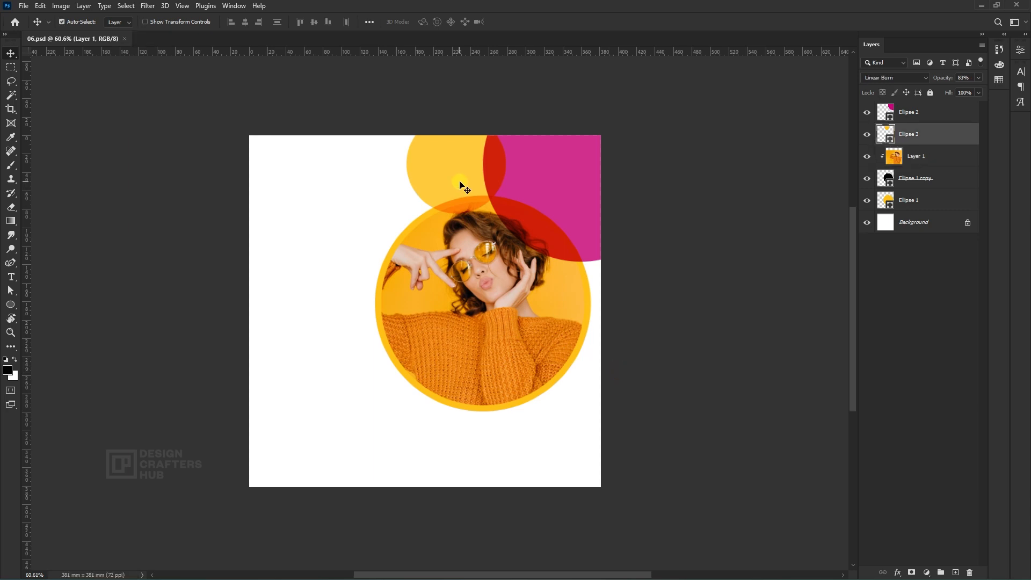
left_click(11, 304)
left_click(285, 215, "ctrl")
mouse_move(334, 175)
left_mouse_down()
mouse_move(363, 207)
mouse_move(355, 195)
left_mouse_up()
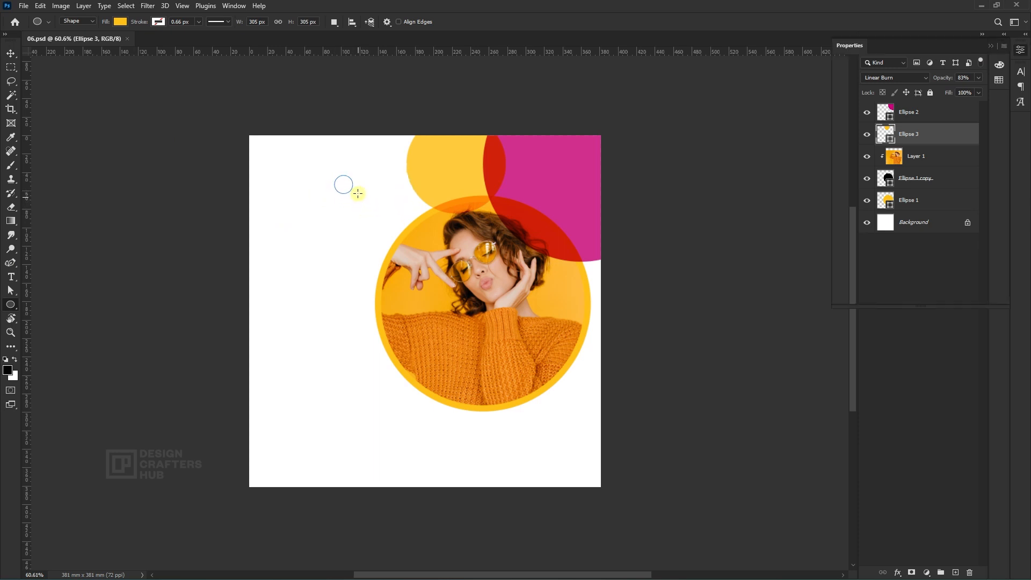
Step: Remove the small circle's fill and give it a yellow stroke about 7.63 px wide
left_click(159, 22)
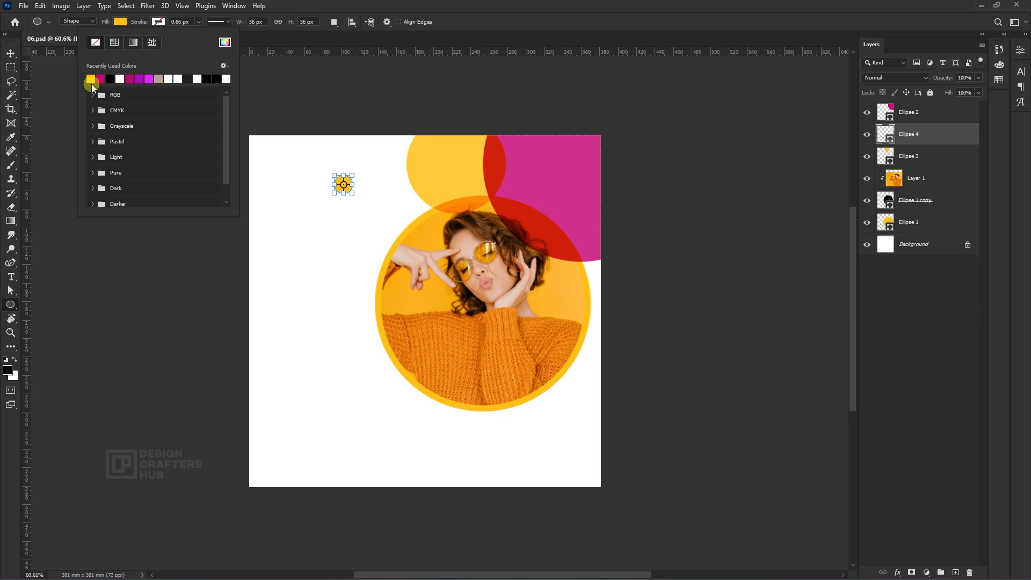
left_click(120, 23)
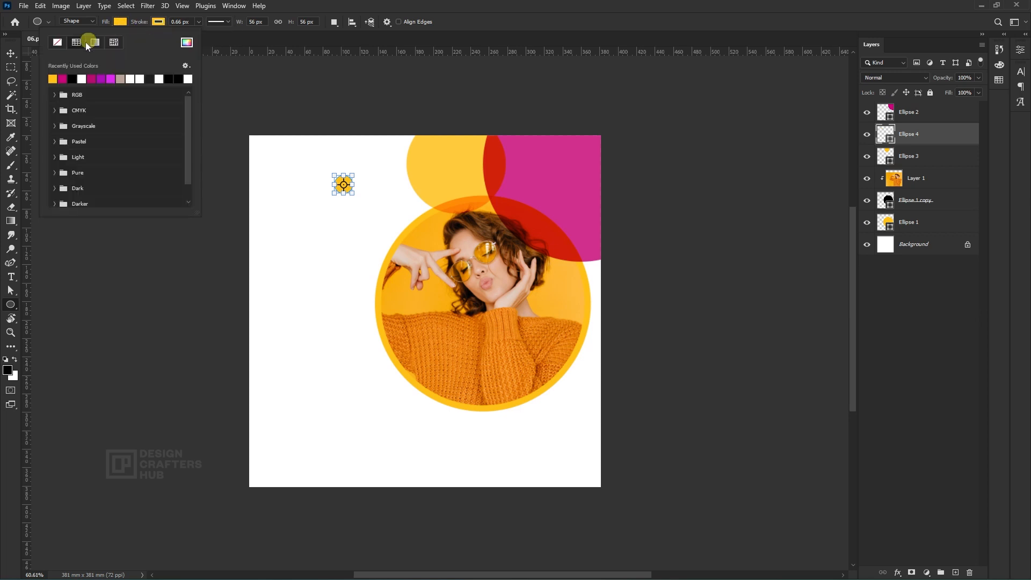
left_click(198, 22)
left_click(198, 22)
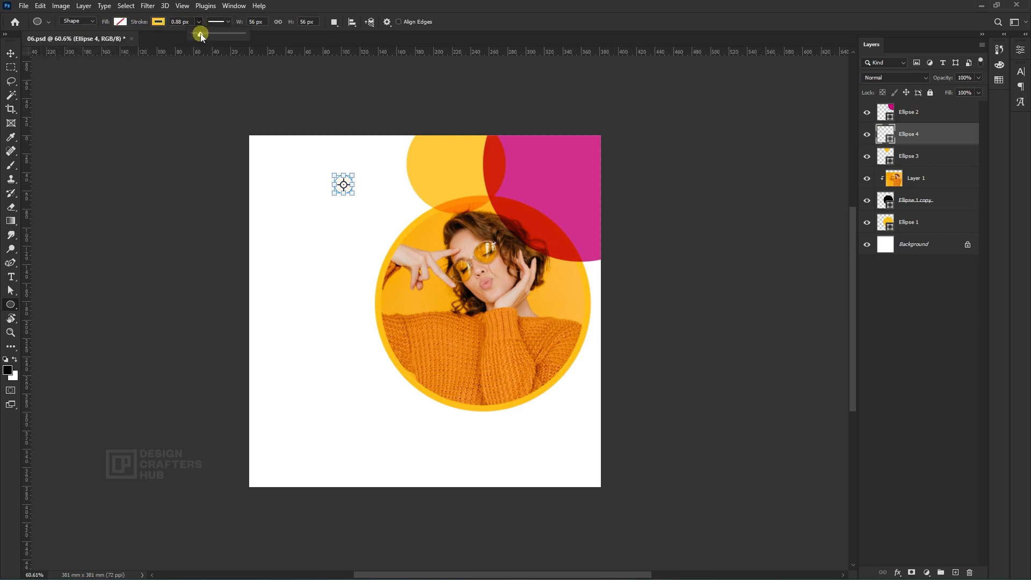
Step: Move the small yellow ring slightly up and right, then scale it down to about 68%
left_click(11, 53)
mouse_move(352, 185)
left_mouse_down()
mouse_move(376, 157)
mouse_move(360, 168)
left_mouse_up()
scroll(376, 159, "up", 4)
key("ctrl+t")
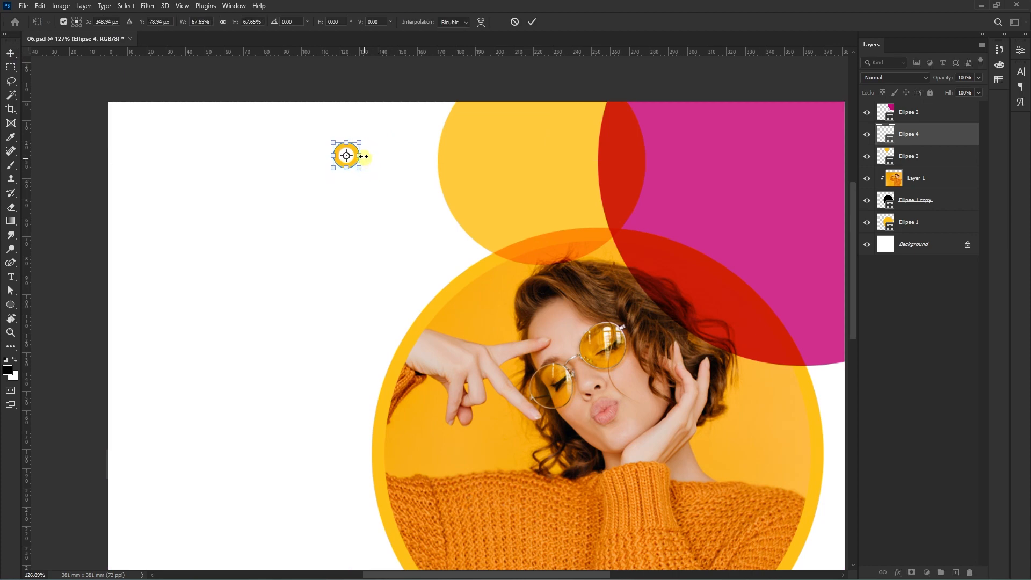
key("Return")
scroll(354, 150, "down", 4)
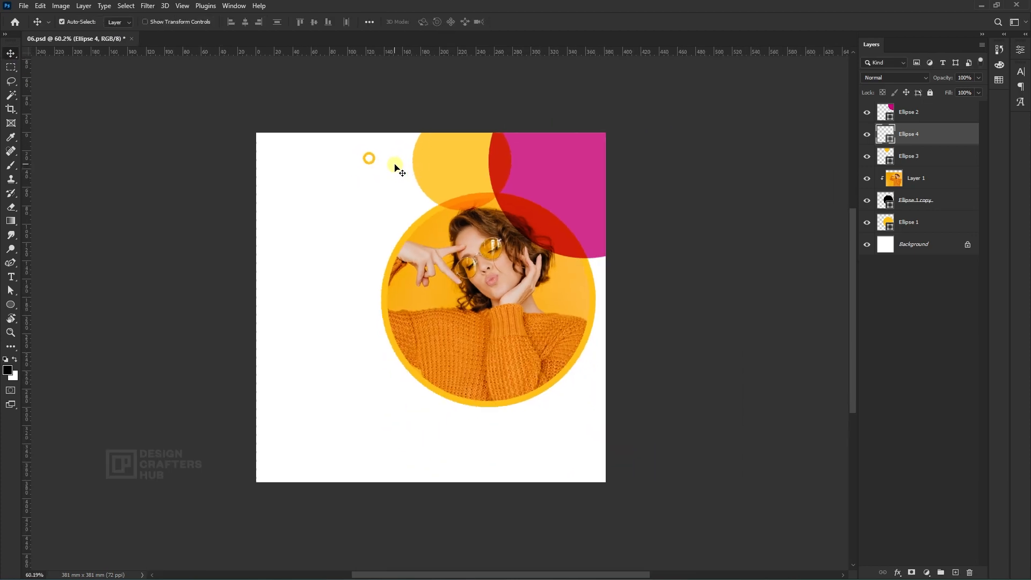
Step: Draw a circle about 264 px across over the photo circle's lower-left edge, fill it magenta without a stroke, and nudge it down
left_click(10, 304)
left_click_drag(306, 272, 456, 408)
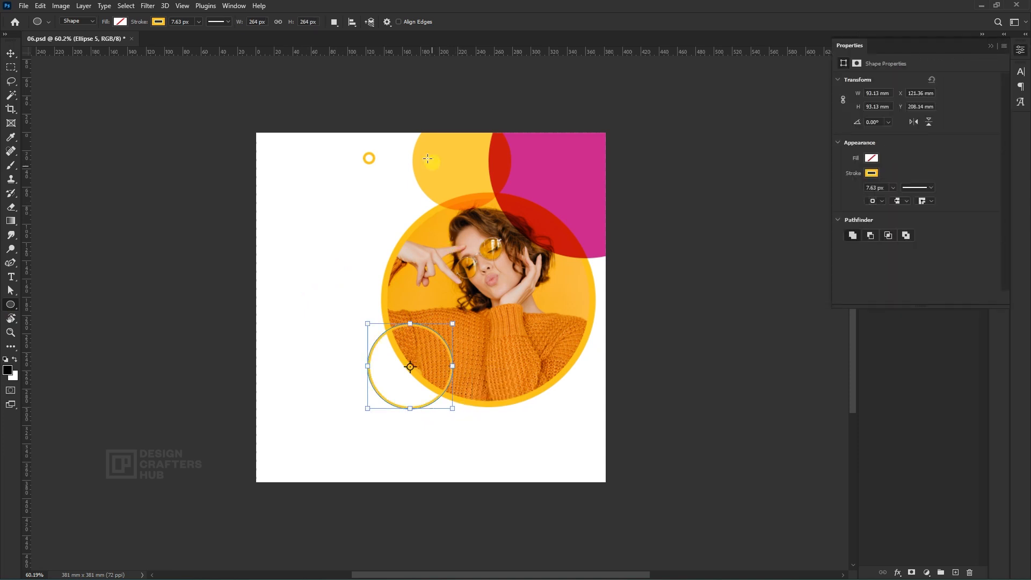
left_click(161, 23)
left_click(107, 45)
left_click(120, 21)
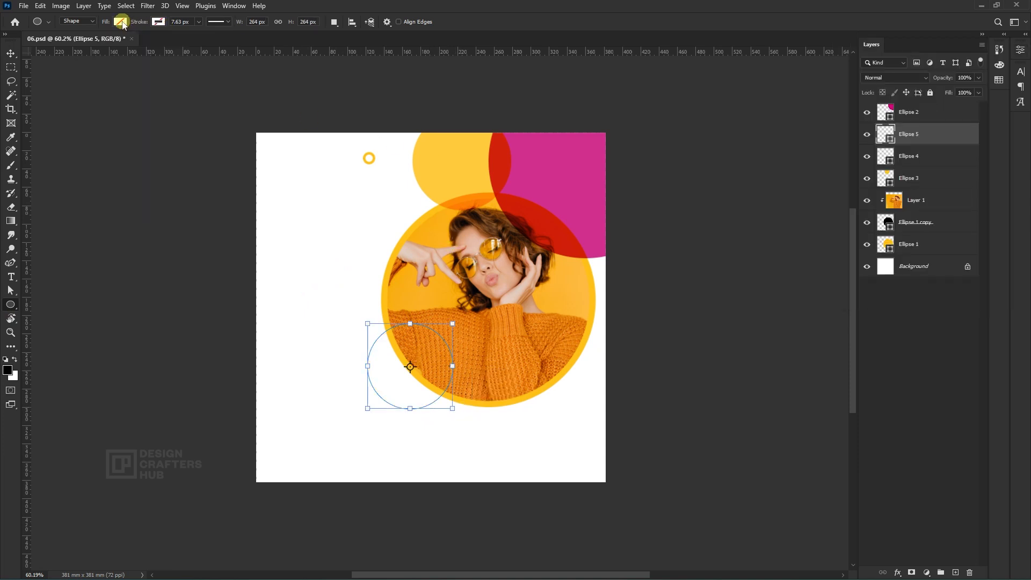
left_click(121, 22)
left_click(62, 79)
key("v")
left_click_drag(397, 366, 400, 375)
Step: Duplicate the new magenta circle and give the copy no fill and a 1 px white stroke
left_click_drag(946, 137, 956, 573)
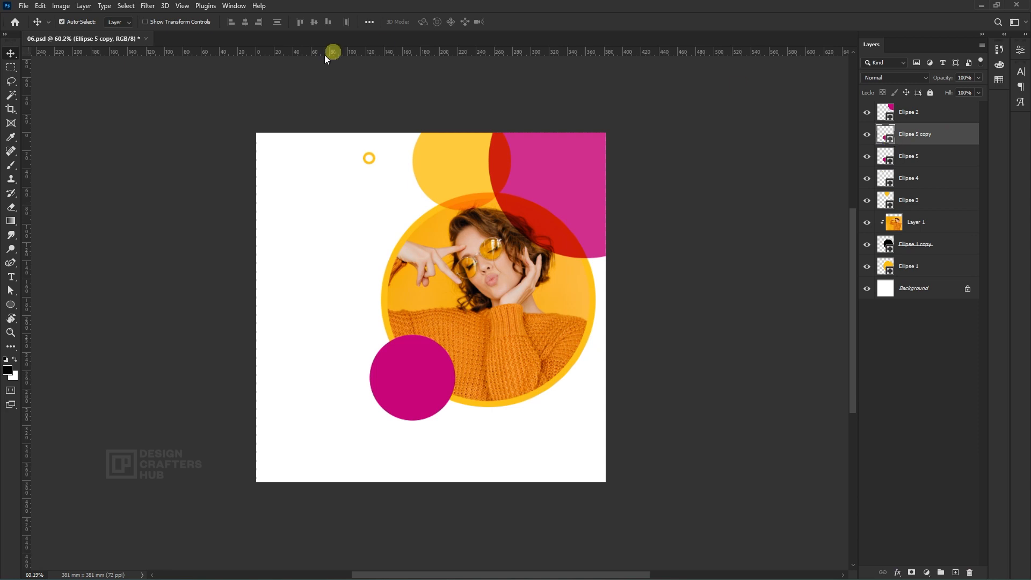
key("a")
left_click(168, 26)
left_click(109, 41)
left_click(203, 24)
left_click(163, 79)
left_click(240, 22)
left_click_drag(241, 34, 234, 35)
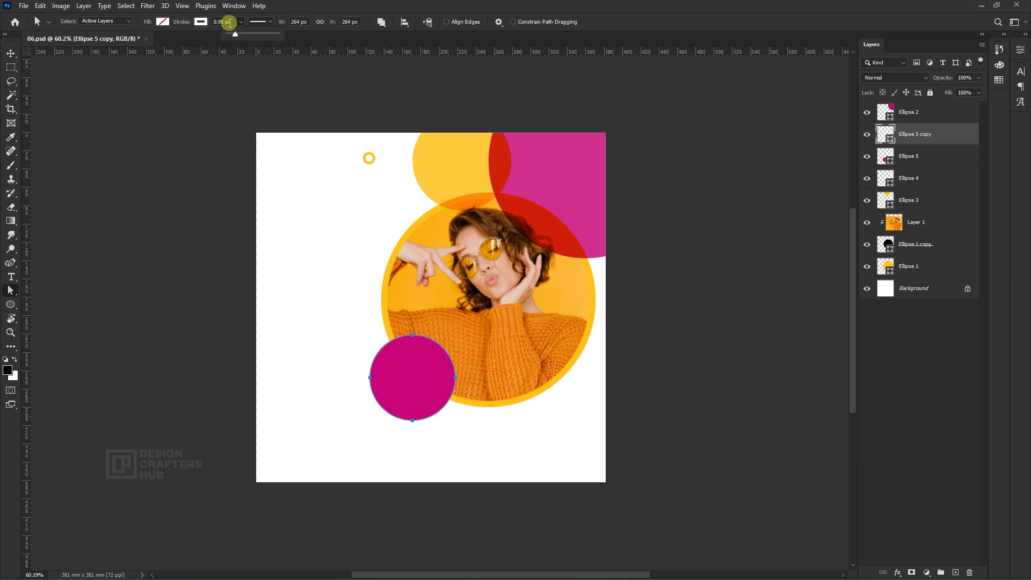
left_click(233, 22)
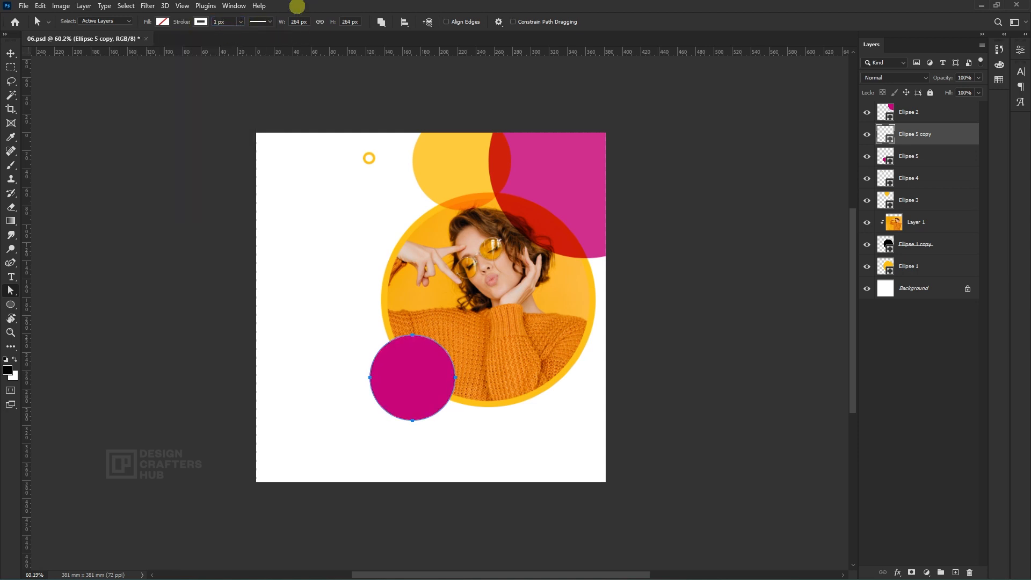
Step: Offset the white outline slightly up and right from the magenta circle beneath it
left_click(11, 53)
scroll(433, 340, "up", 5)
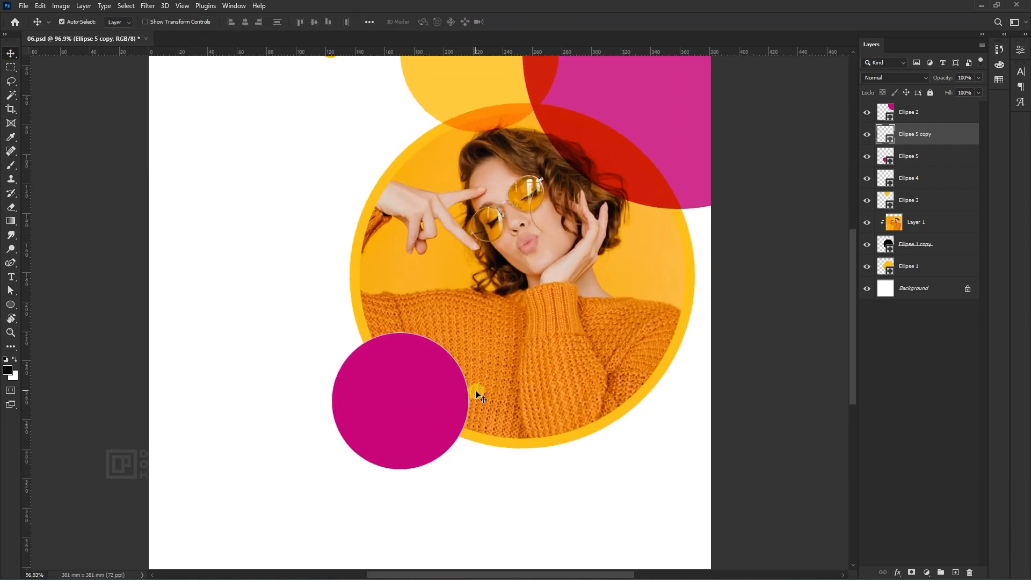
key("ctrl+t")
left_click_drag(452, 423, 459, 414)
key("Return")
scroll(540, 384, "down", 2)
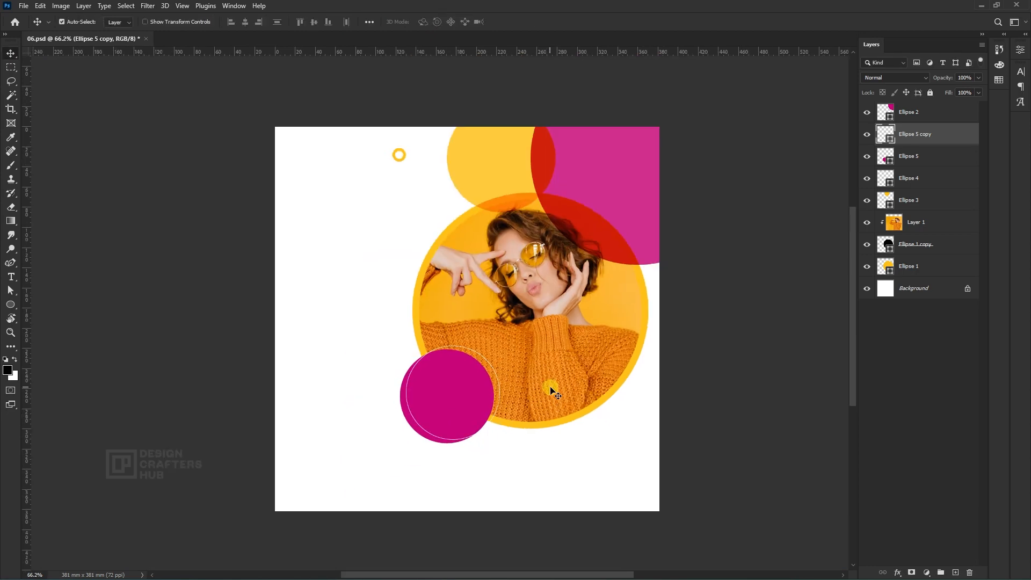
Step: Increase the white outline's stroke width to 2 px
scroll(538, 383, "up", 2)
key("a")
left_click(230, 23)
key("Return")
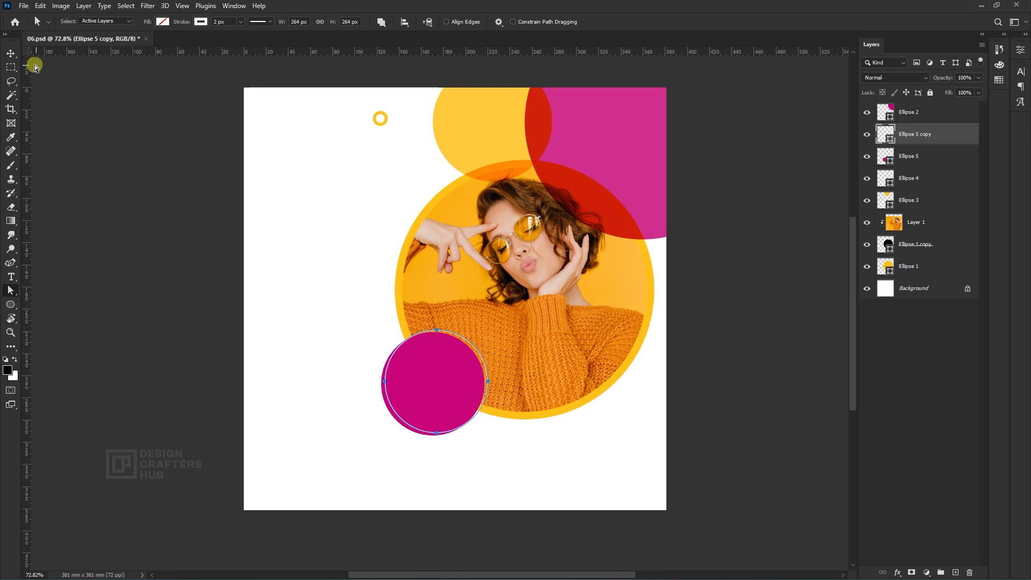
key("v")
scroll(378, 223, "down", 2)
mouse_move(490, 298)
left_mouse_down()
mouse_move(482, 304)
mouse_move(496, 334)
mouse_move(492, 304)
left_mouse_up()
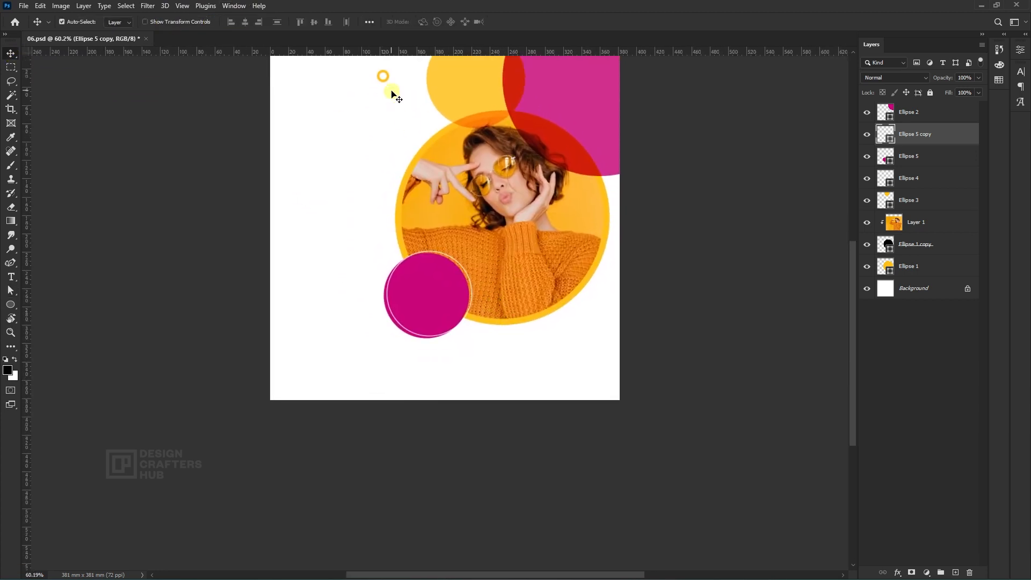
Step: Duplicate the small yellow ring to the canvas's bottom edge below the magenta circle, enlarge the copy, and save the document
left_click_drag(390, 80, 419, 389)
key("ctrl+t")
key("Return")
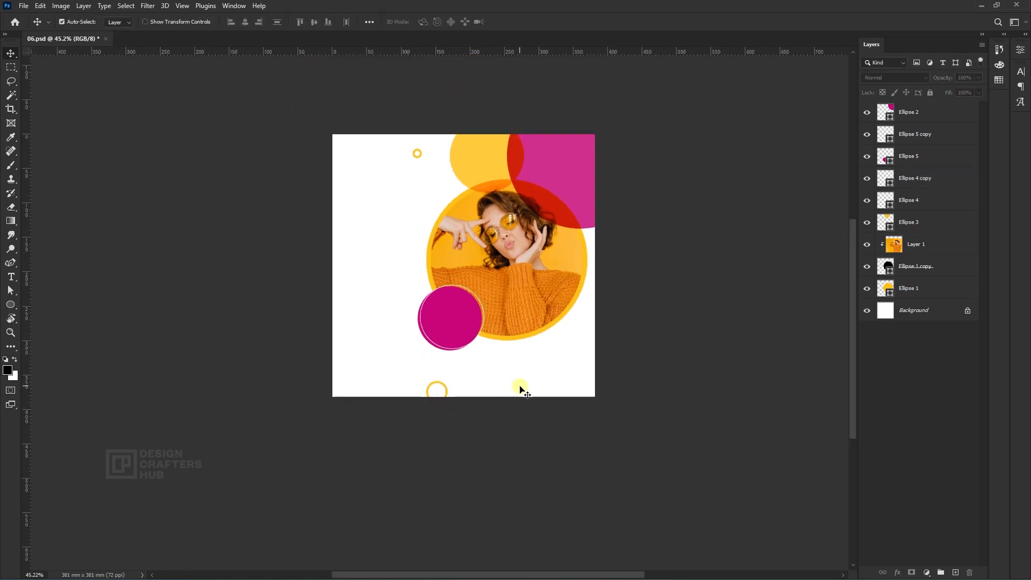
key("ctrl")
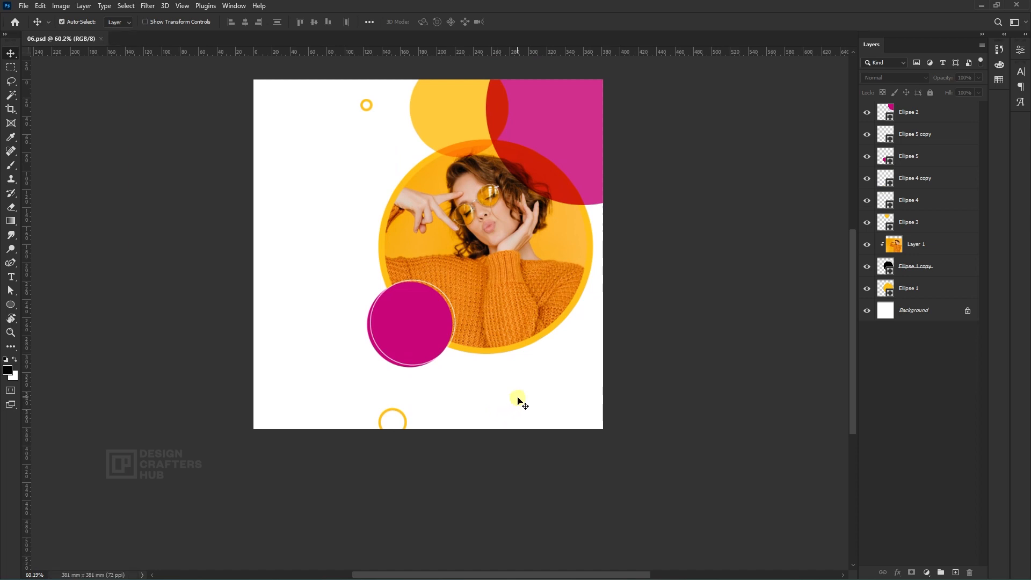
Step: Draw a circle about 63 px across below the photo circle and give it a magenta fill without a stroke
left_click(11, 305)
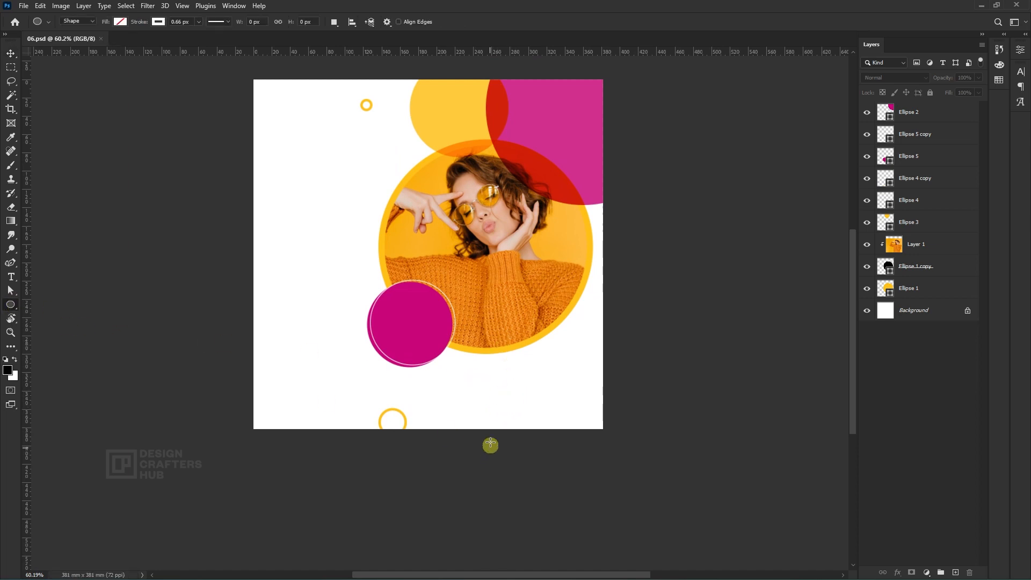
left_click_drag(444, 385, 467, 407)
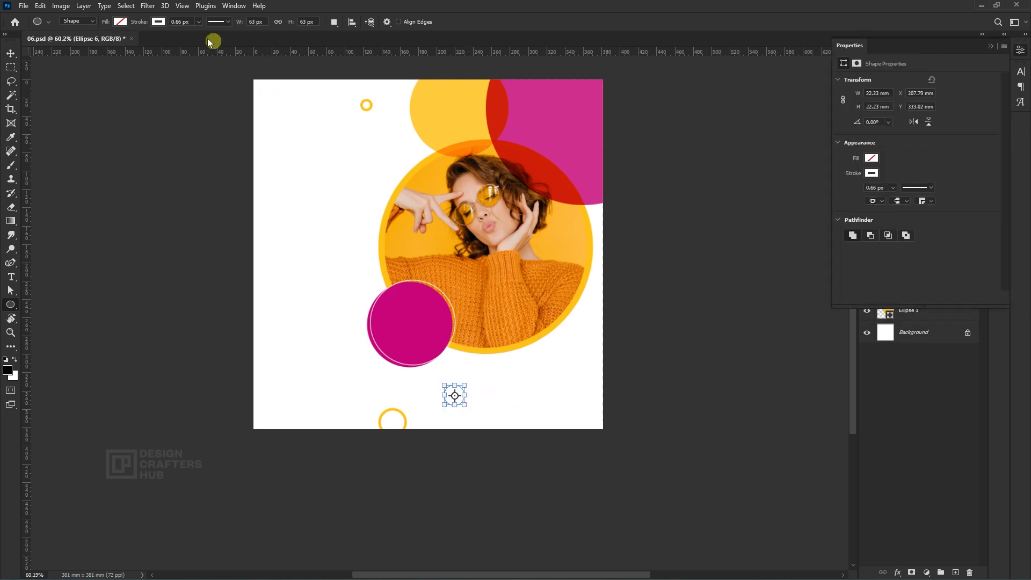
left_click(157, 23)
left_click(110, 46)
left_click(121, 24)
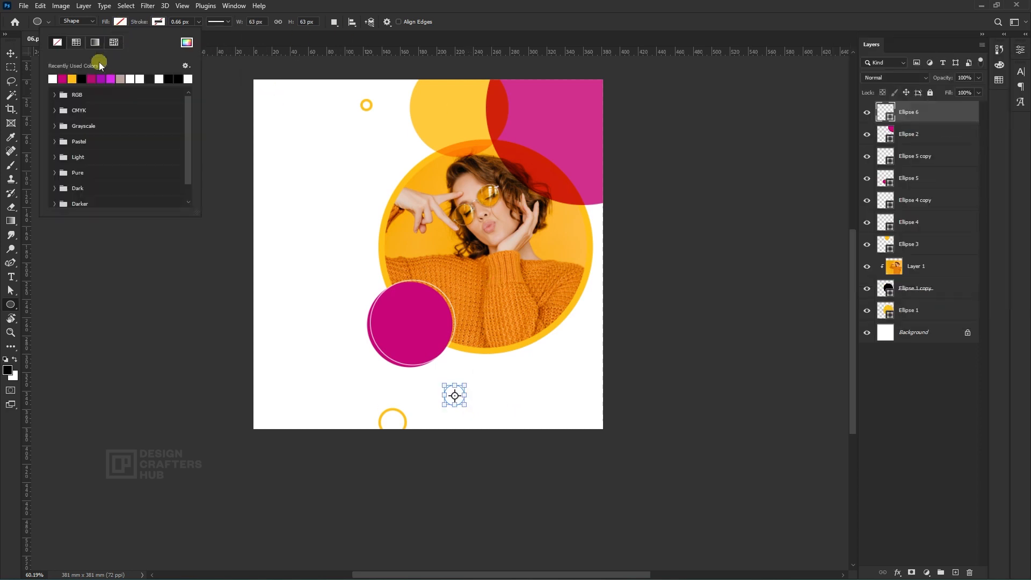
left_click(62, 79)
Step: Move the small magenta circle up near the large magenta circle's lower-right edge and scale it down
left_click(11, 53)
scroll(468, 348, "up", 3)
scroll(505, 378, "up", 2)
left_click_drag(439, 416, 450, 370)
scroll(473, 406, "up", 3)
key("ctrl+t")
key("Return")
Step: Duplicate the small magenta dot to its lower right, shrink the copy, and fill it yellow
scroll(498, 382, "up", 2)
key("ctrl+t")
key("Return")
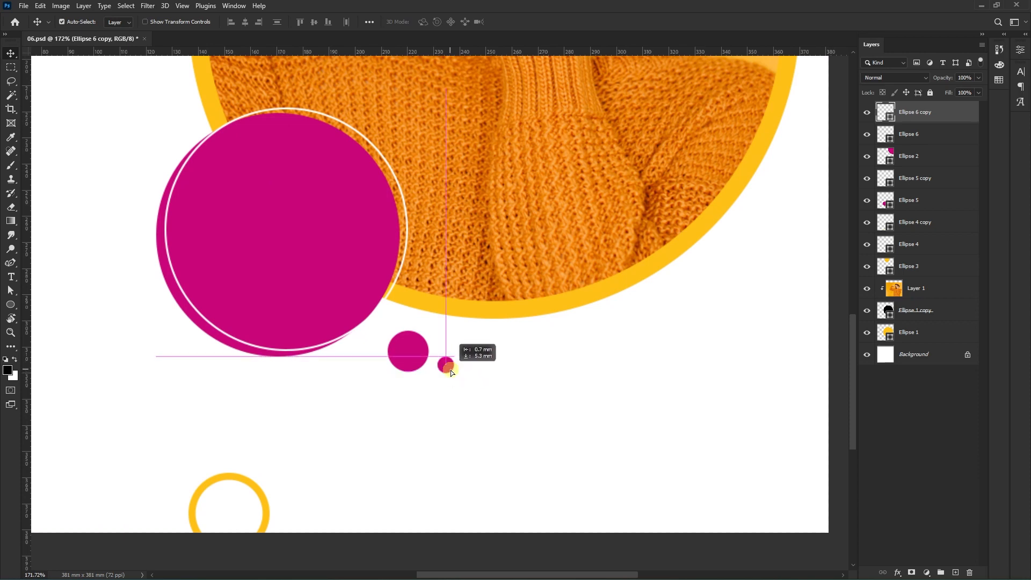
scroll(450, 370, "down", 5)
key("a")
left_click(164, 23)
left_click(94, 75)
left_click(11, 53)
left_click(585, 371)
Step: Create a 4 x 4 px ellipse in the empty area left of the photo circle and give it a yellow fill
scroll(588, 377, "down", 1)
scroll(592, 383, "up", 1)
left_click_drag(567, 381, 599, 389)
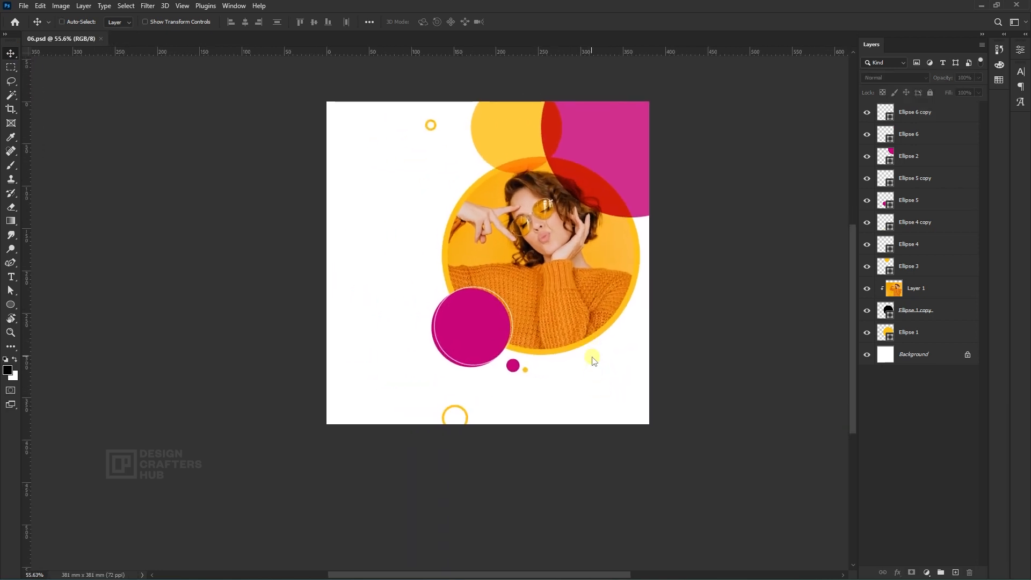
scroll(591, 359, "down", 2)
scroll(591, 359, "up", 1)
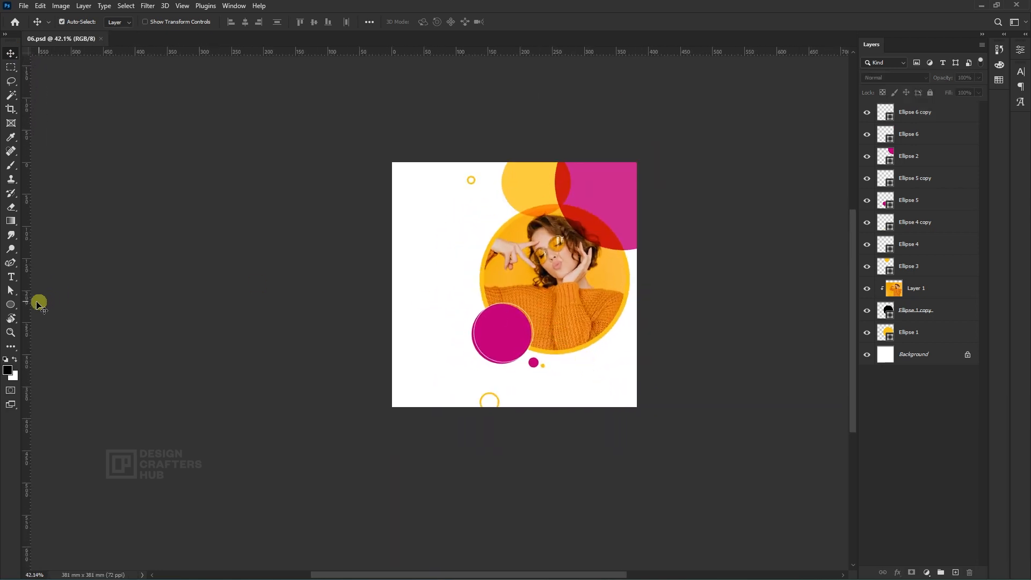
left_click(11, 305)
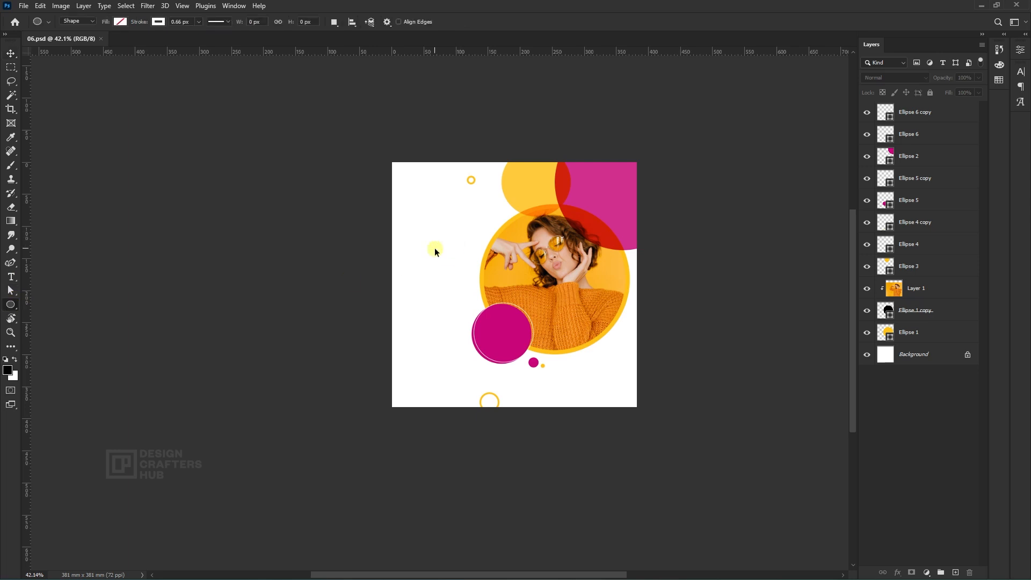
scroll(417, 247, "up", 2)
left_click(419, 234)
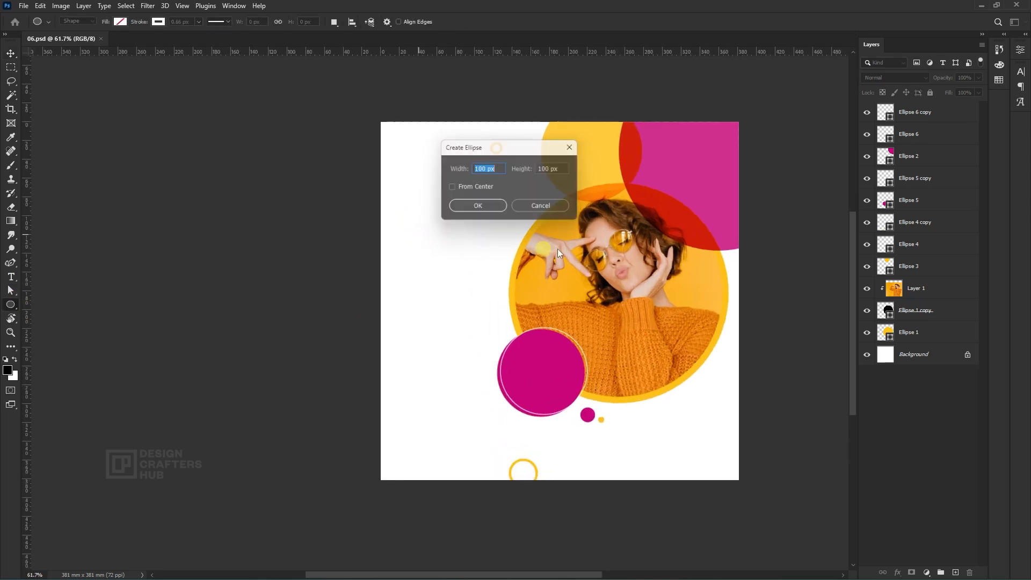
type("4")
key("Tab")
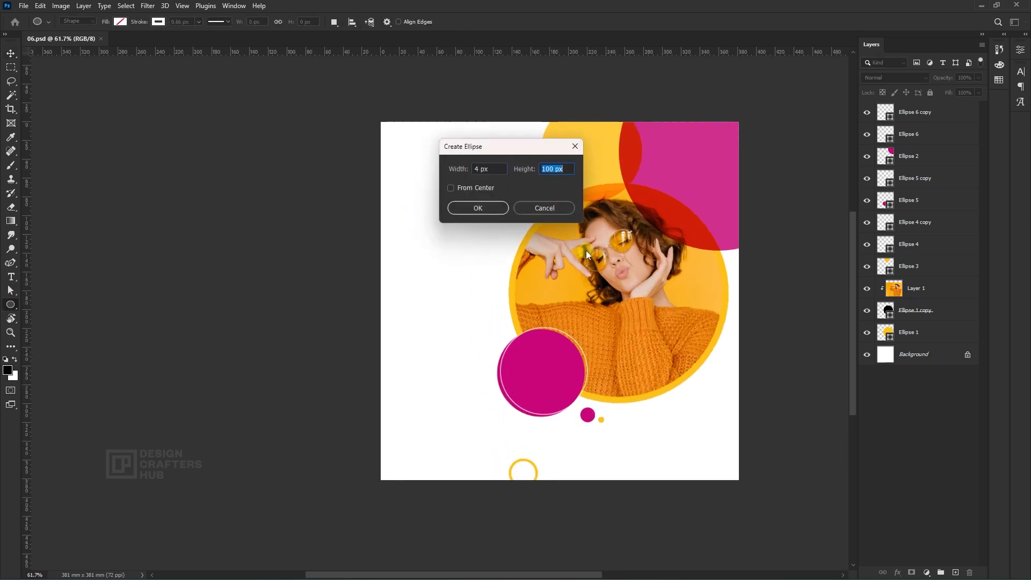
left_click(481, 207)
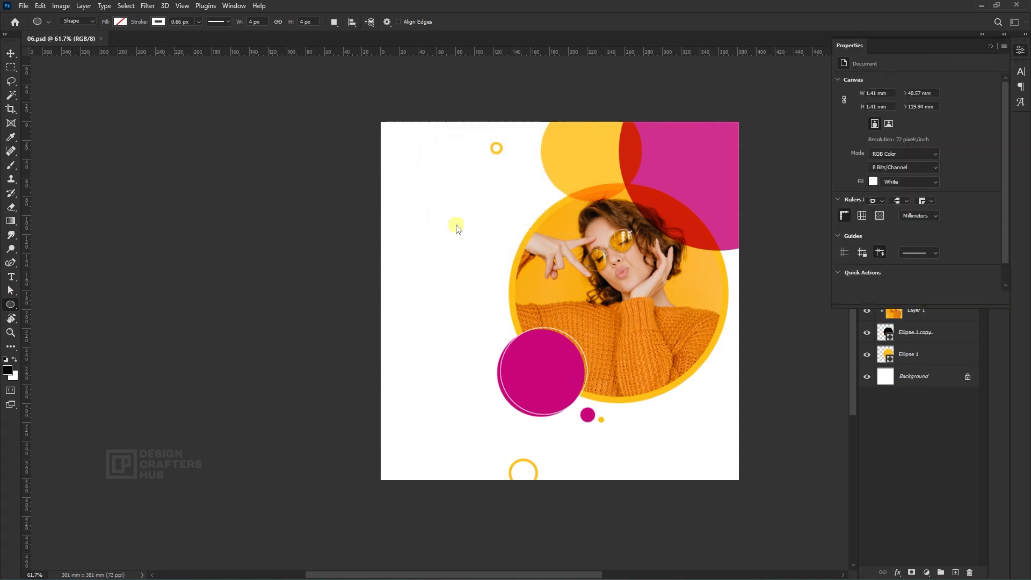
left_click(120, 21)
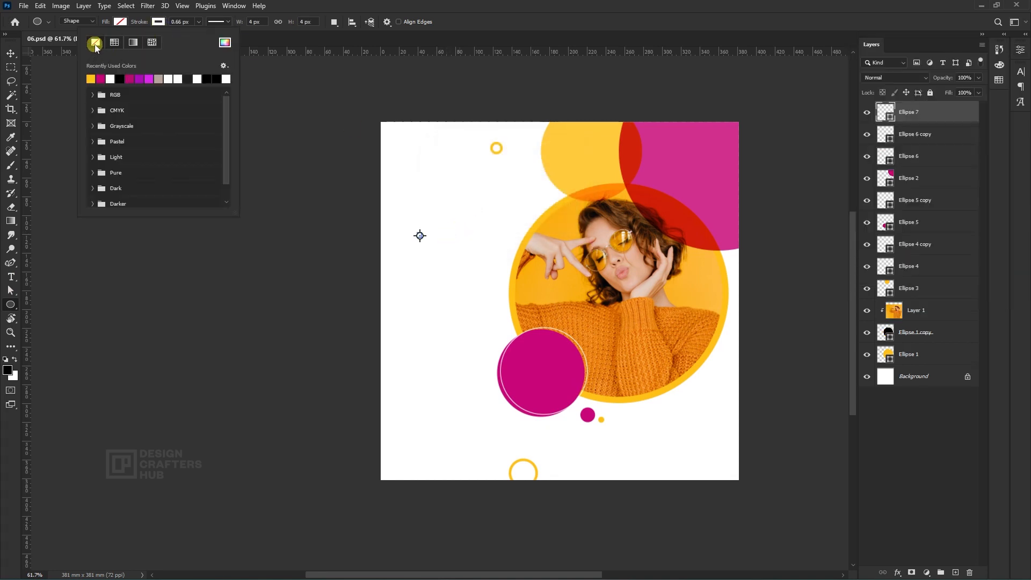
Step: Enlarge the tiny yellow dot to about 169% of its size
left_click(11, 53)
scroll(438, 279, "up", 2)
scroll(438, 279, "up", 3)
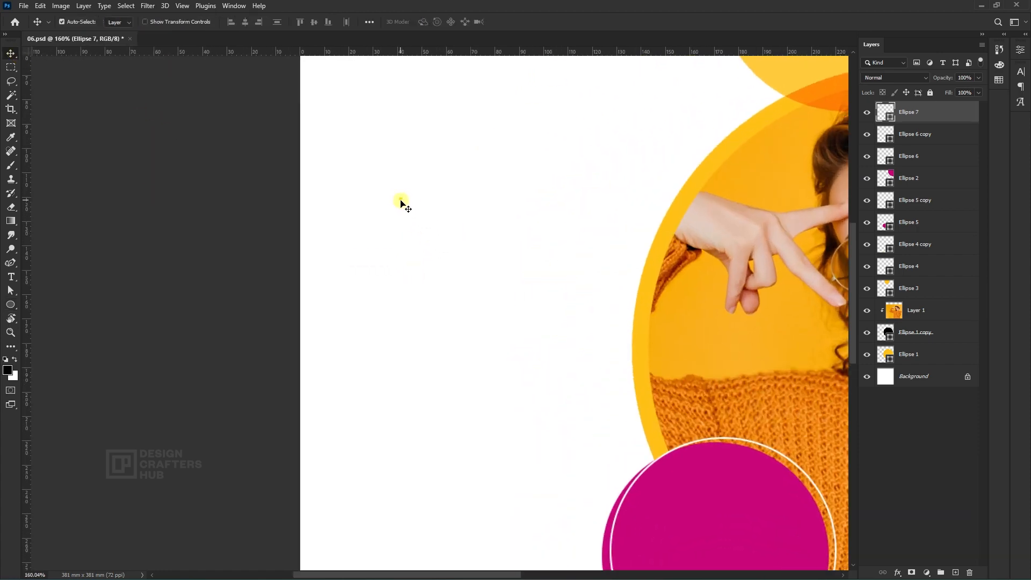
scroll(403, 204, "up", 2)
key("ctrl+t")
left_click_drag(396, 198, 399, 200)
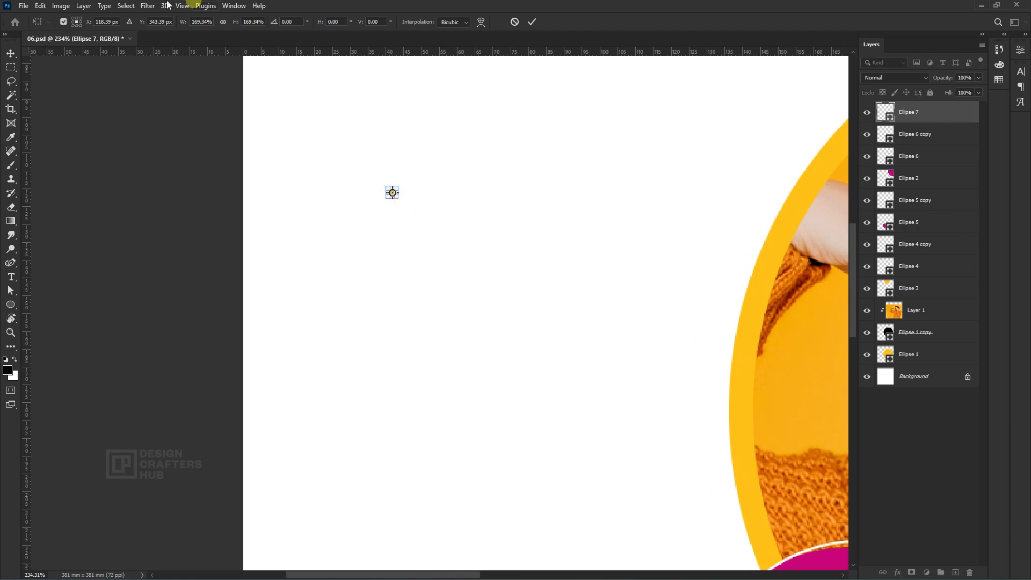
left_click(11, 53)
Step: Duplicate the tiny yellow dot about 21 px to the right and repeat the transform to add a third evenly spaced dot
scroll(497, 244, "down", 4)
scroll(461, 237, "up", 2)
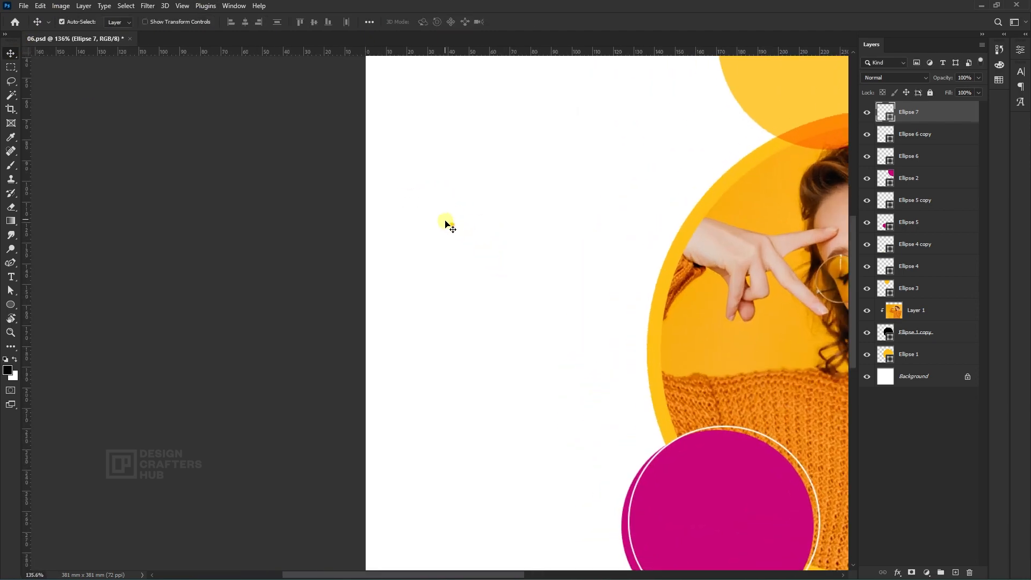
scroll(454, 227, "up", 2)
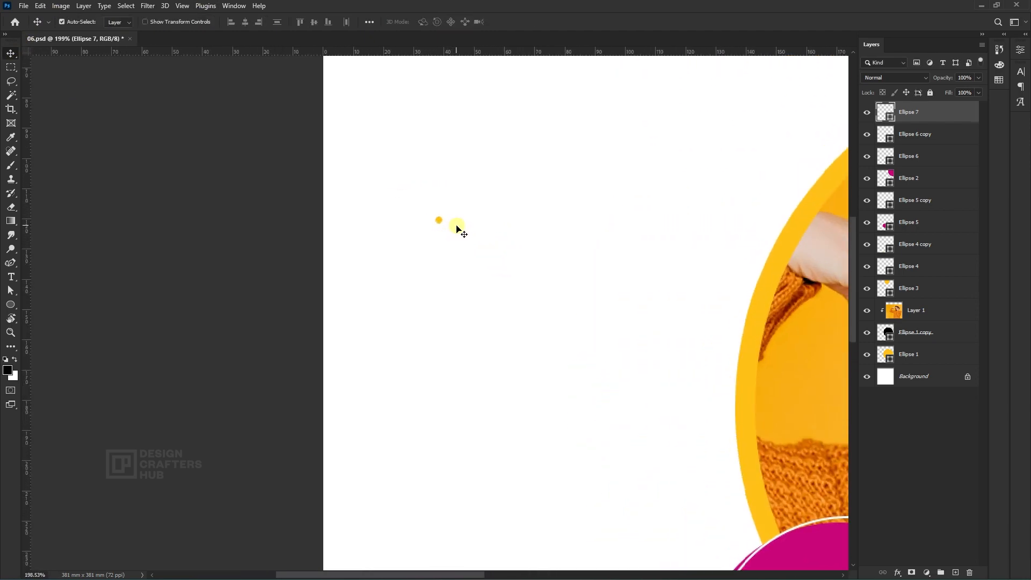
key("ctrl+t")
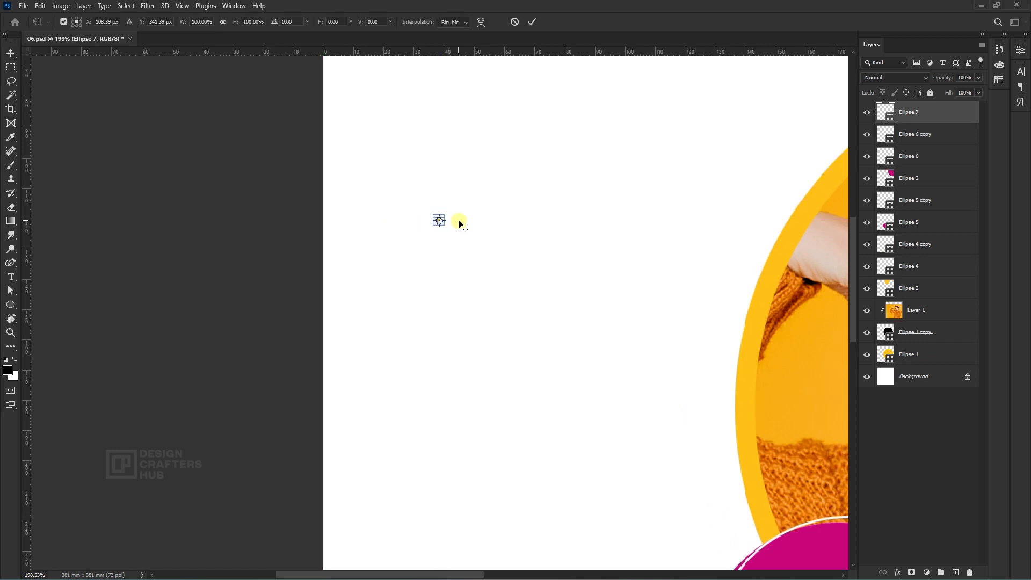
scroll(465, 225, "up", 2)
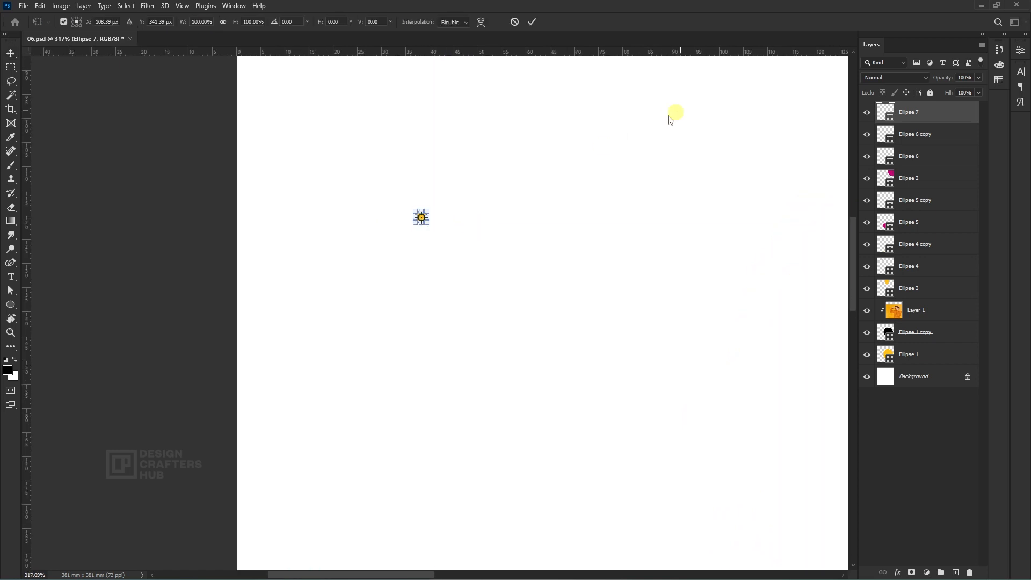
scroll(406, 215, "up", 4)
left_click_drag(424, 213, 494, 211)
scroll(494, 212, "down", 3)
scroll(499, 220, "down", 6)
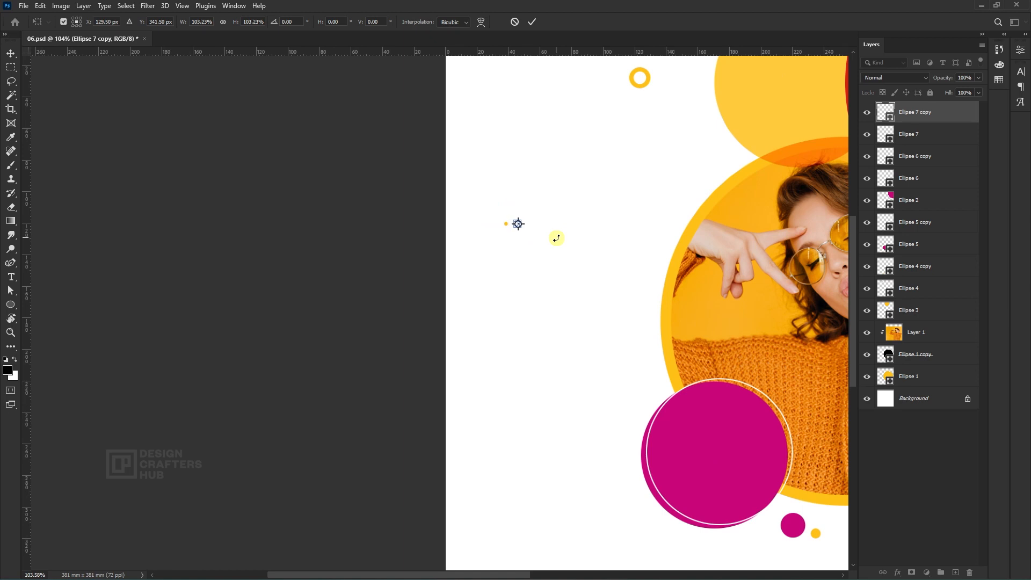
key("Return")
key("ctrl+shift+alt+t")
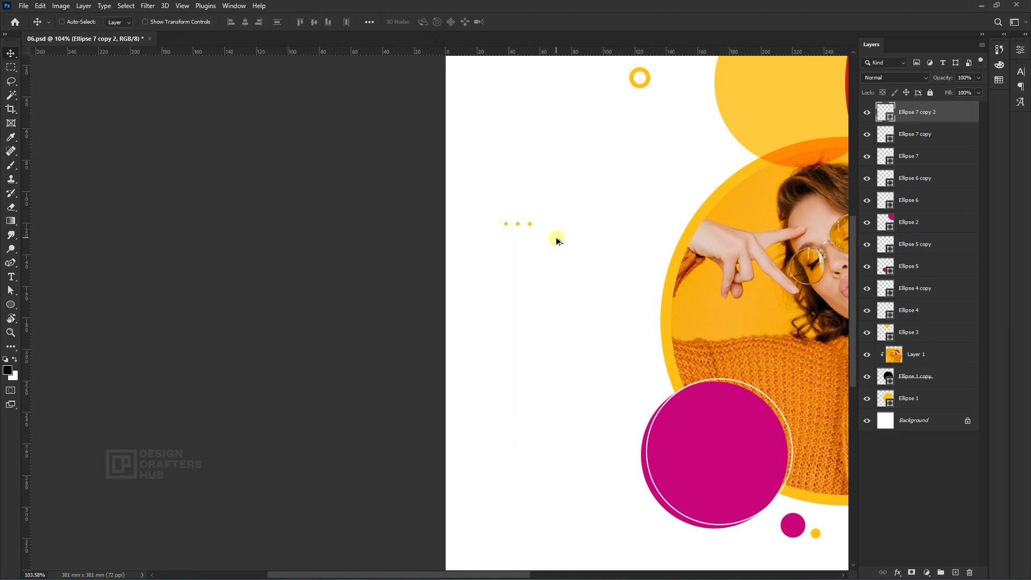
Step: Select the three tiny yellow dots and merge them into a single shape layer
scroll(556, 175, "up", 2)
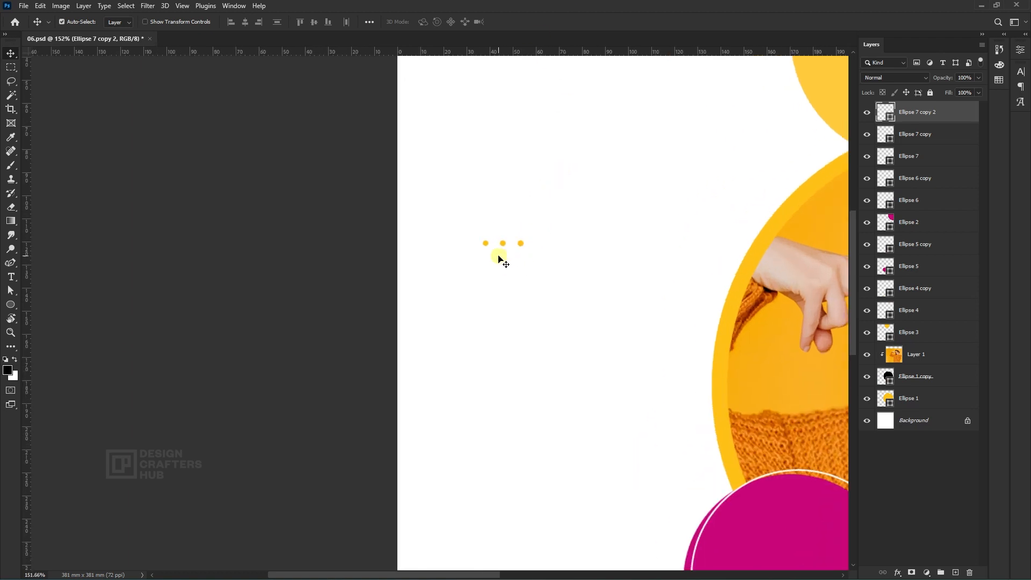
left_click(486, 245, "ctrl")
left_click(504, 244, "ctrl+shift")
left_click(521, 245, "ctrl+shift")
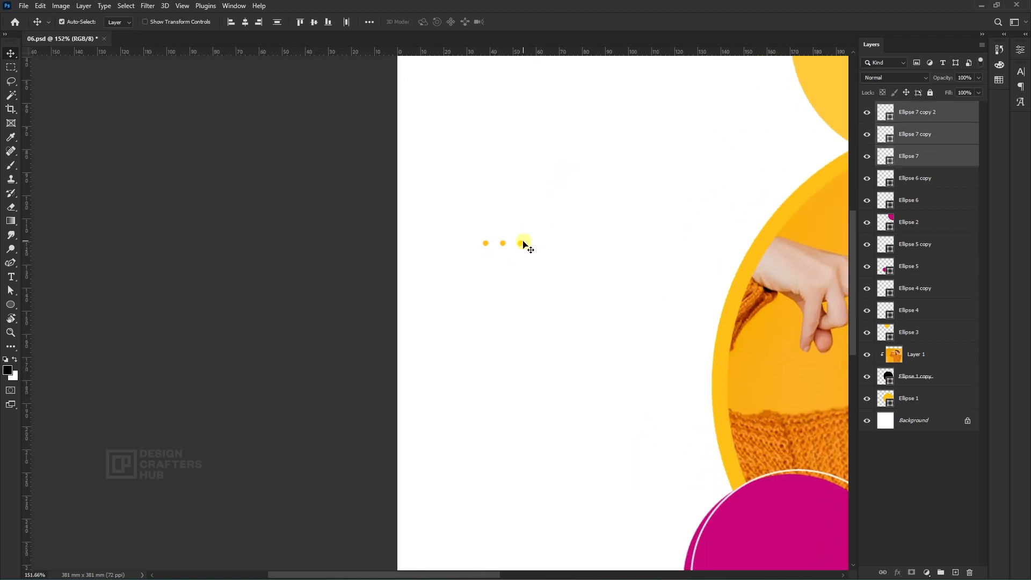
key("ctrl+e")
scroll(549, 255, "down", 2)
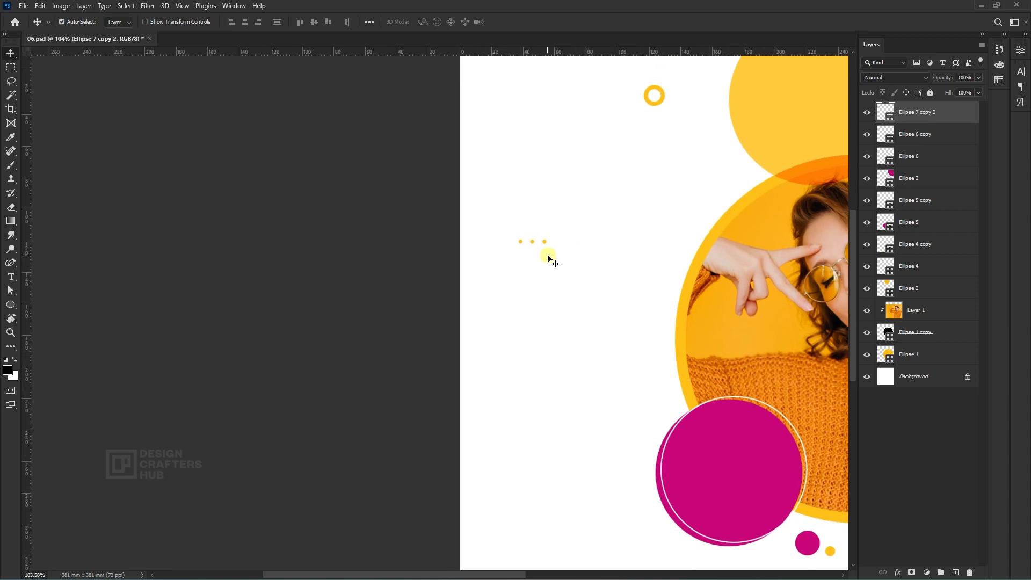
Step: Duplicate the row of three yellow dots directly below itself, leaving a gap similar to the horizontal dot spacing
scroll(549, 242, "up", 1)
scroll(549, 237, "up", 1)
left_click_drag(581, 237, 580, 236)
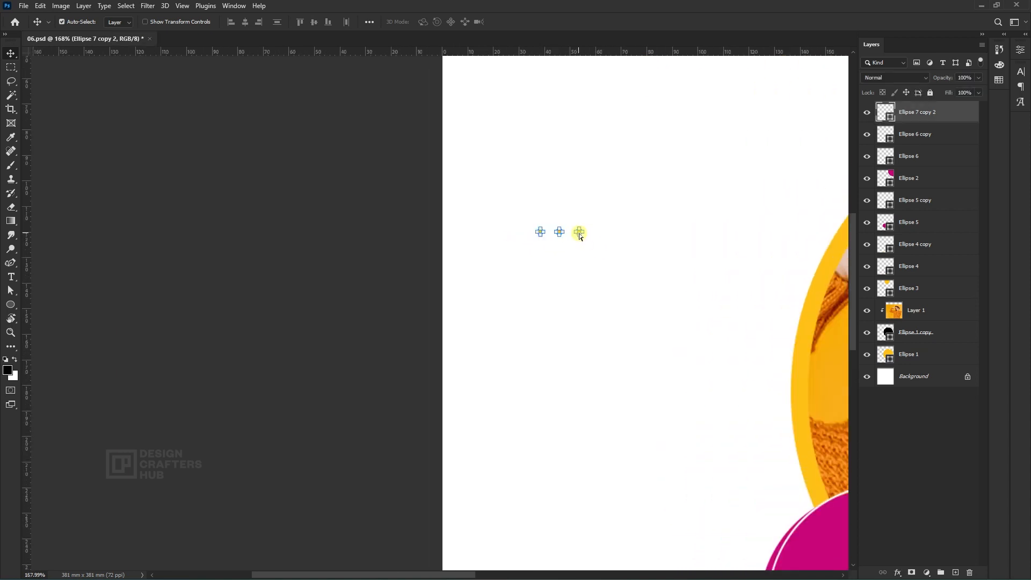
key("ctrl+t")
scroll(581, 236, "up", 1)
left_click_drag(572, 232, 571, 257)
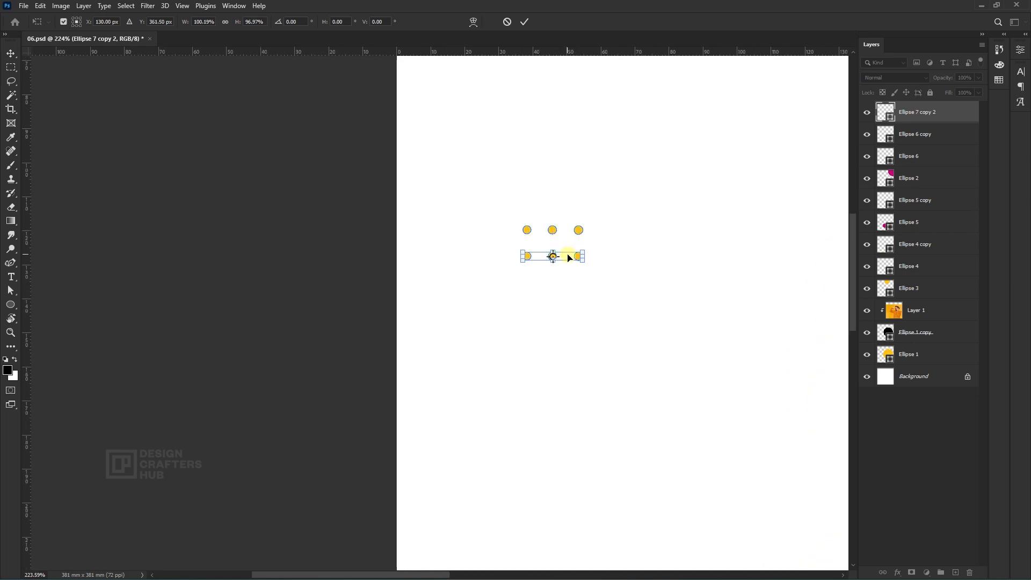
key("Return")
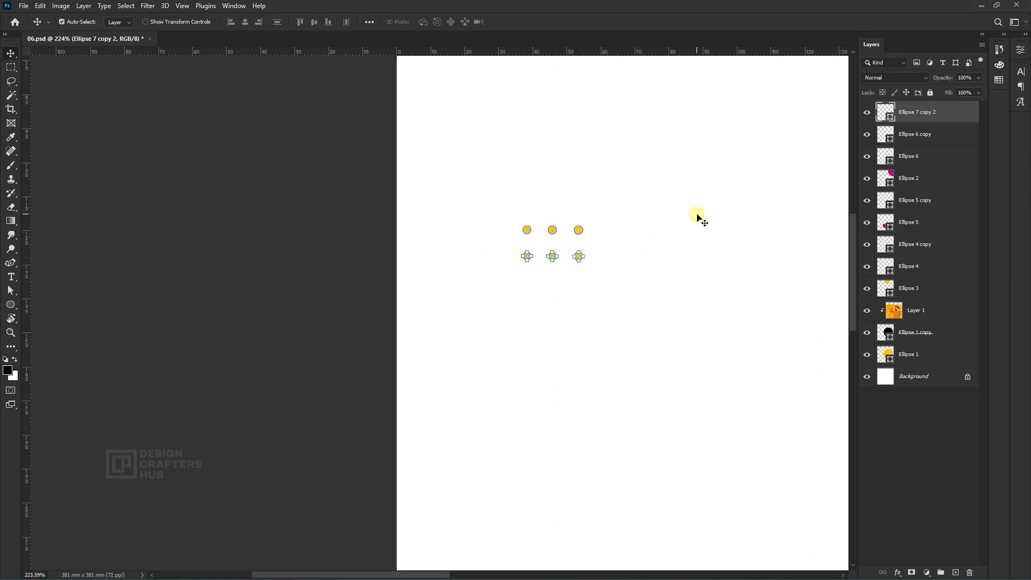
Step: Repeat the duplicating transform 11 times to extend the dot rows downward into a tall three-column grid
scroll(676, 241, "down", 4)
key("ctrl+alt+shift+t")
key("ctrl+alt+shift+t")
key("ctrl+alt+shift+t")
key("ctrl+alt+shift+t")
key("ctrl+alt+shift+t")
key("ctrl+alt+shift+t")
key("ctrl+alt+shift+t")
key("ctrl+alt+shift+t")
key("ctrl+alt+shift+t")
key("ctrl+alt+shift+t")
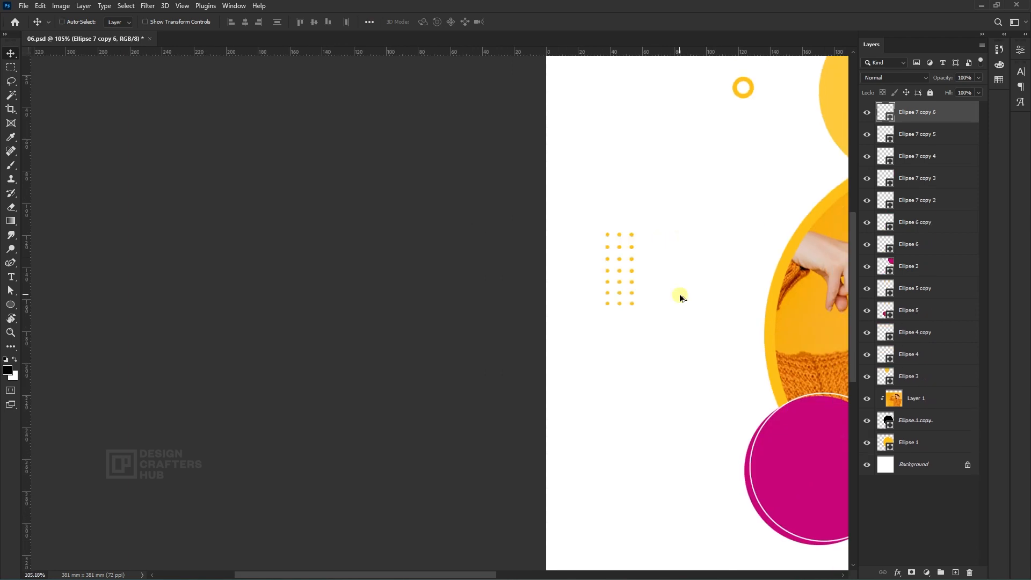
key("ctrl+alt+shift+t")
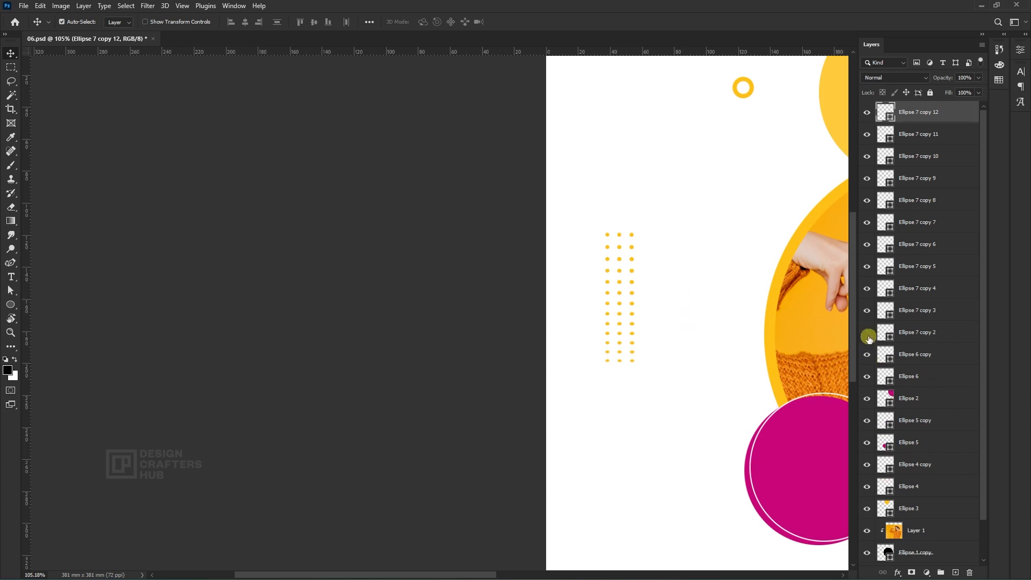
Step: Merge all the dot-row layers, from Ellipse 7 copy 2 through Ellipse 7 copy 12, into one layer
left_click(921, 333)
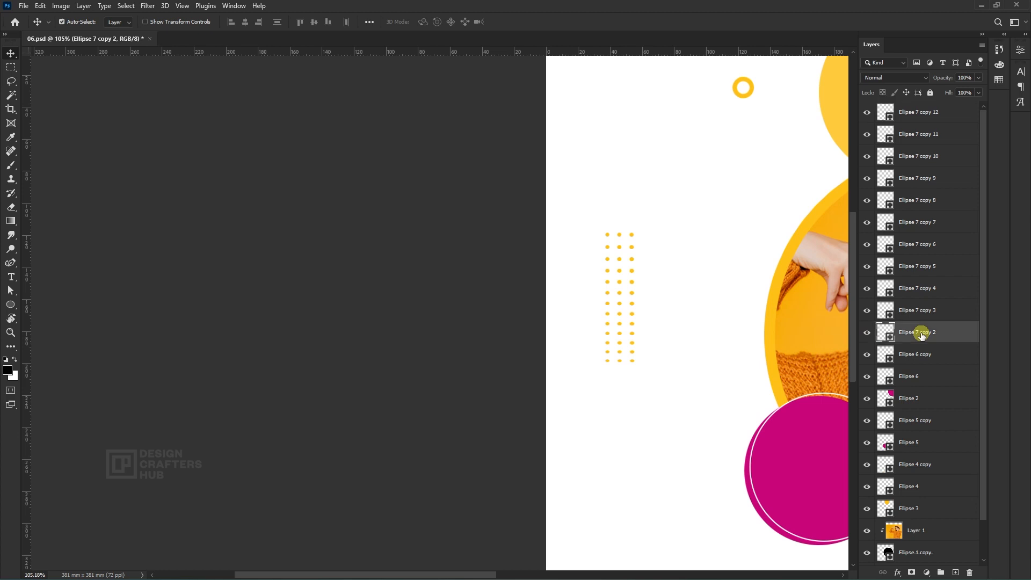
left_click(932, 116, "shift")
key("ctrl+e")
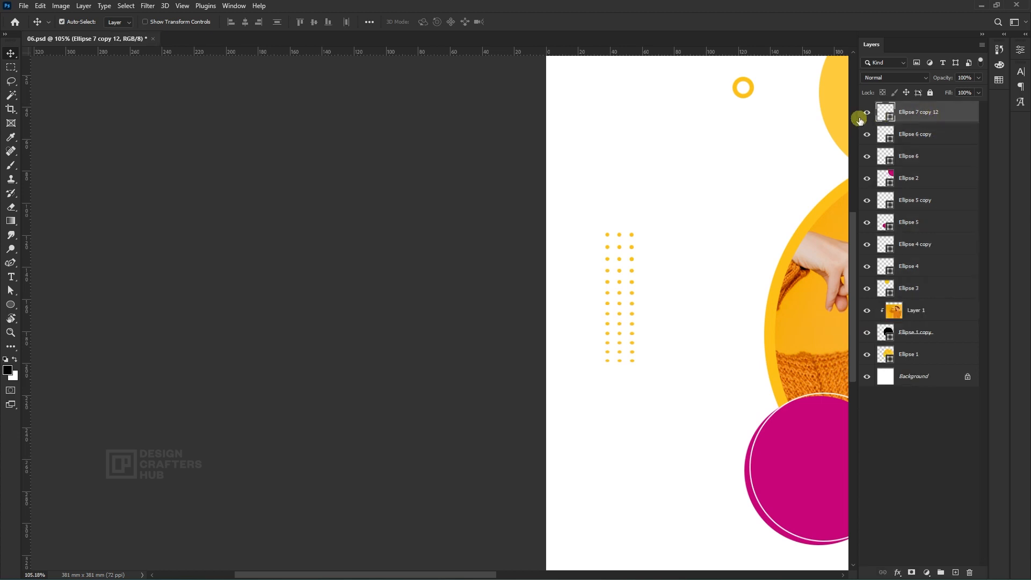
left_click(867, 113)
Step: Move the dot grid down and slightly left in the empty area beside the photo circle, and save the document
scroll(688, 252, "down", 9)
left_click_drag(630, 316, 418, 295)
scroll(475, 264, "up", 3)
key("ctrl+s")
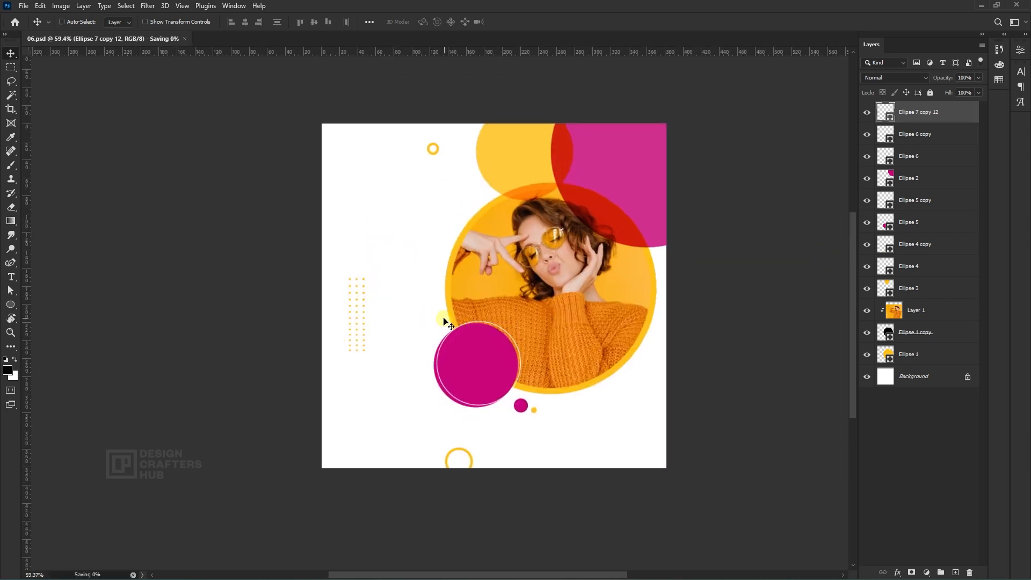
Step: Add the text SPECIAL in Helvetica Regular in the empty area above the dot grid
left_click(12, 277)
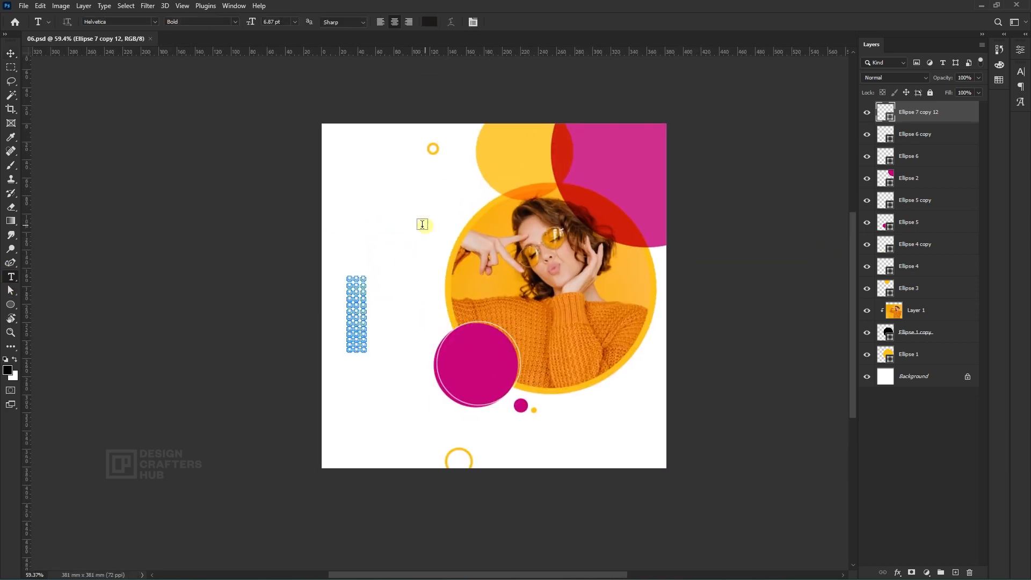
left_click(364, 198, "ctrl")
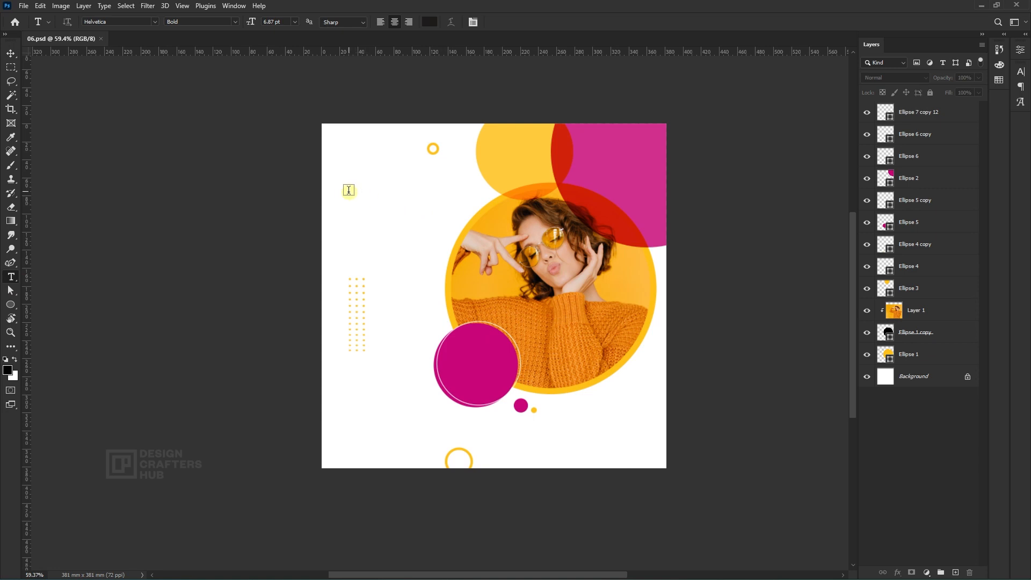
left_click(353, 195)
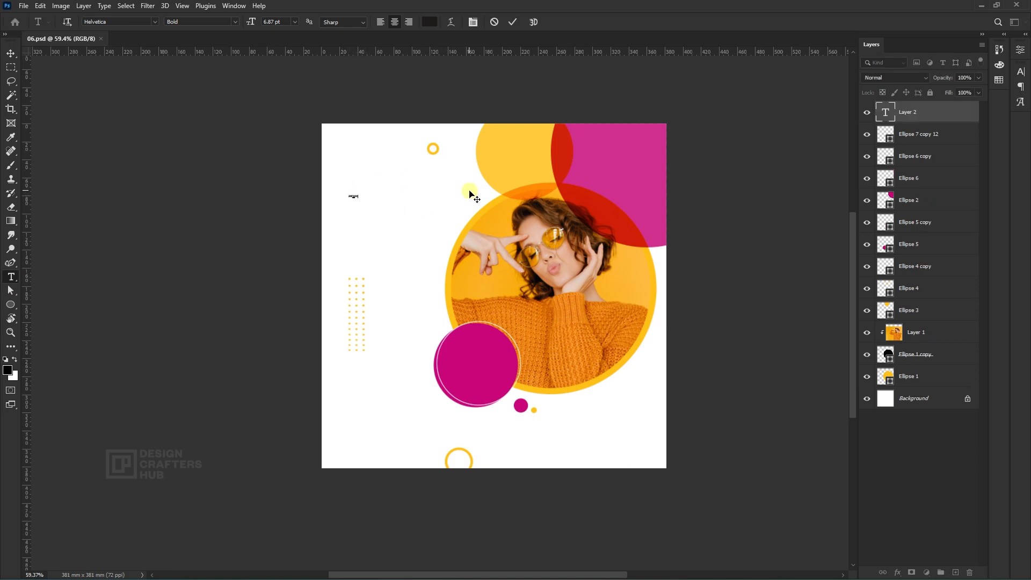
left_click(235, 23)
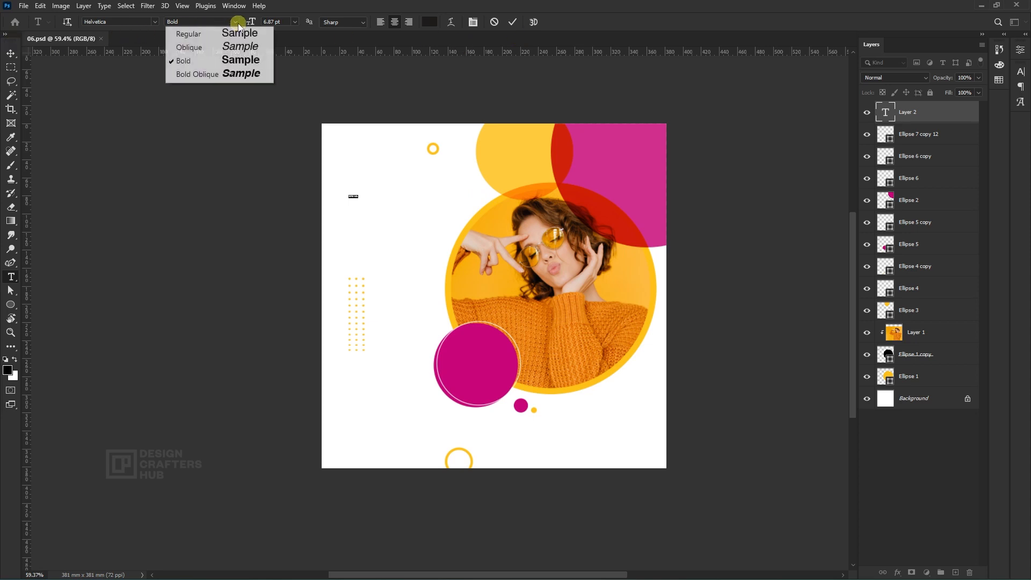
left_click(212, 35)
Step: Scale the SPECIAL text up to about 51.6 pt
left_click(10, 54)
key("ctrl+t")
left_click_drag(357, 198, 384, 204)
key("Return")
Step: Duplicate the SPECIAL text directly below, set the copy to Bold and change its wording to PROMO
scroll(433, 203, "up", 3)
key("t")
left_click(235, 22)
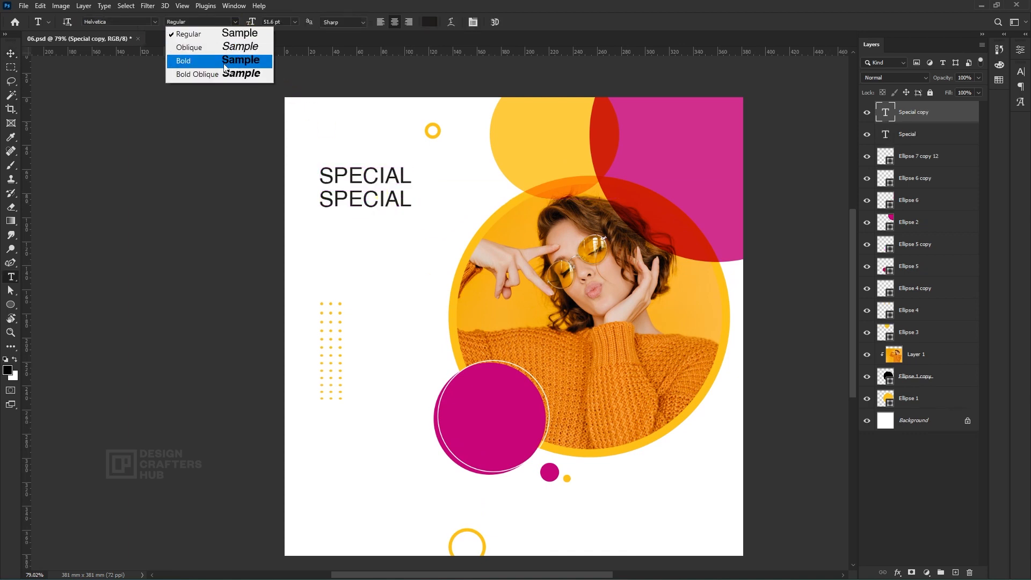
left_click(182, 63)
double_click(410, 202)
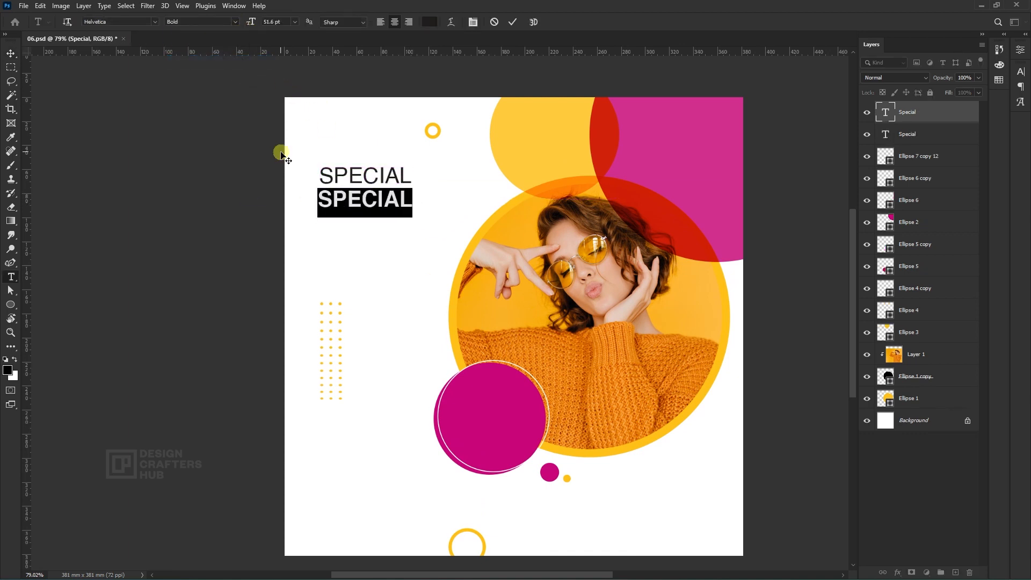
type("PROMO")
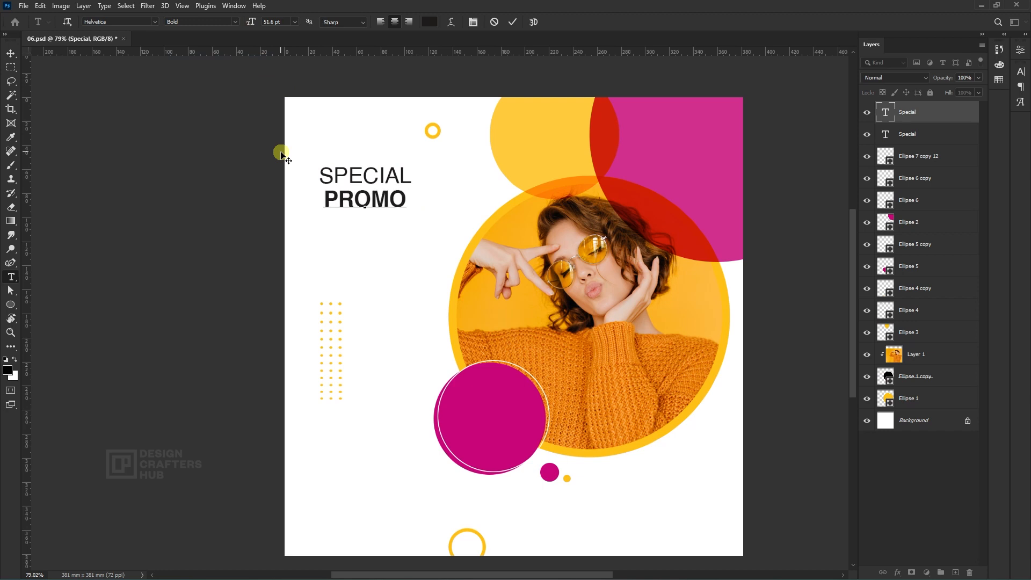
left_click(281, 154)
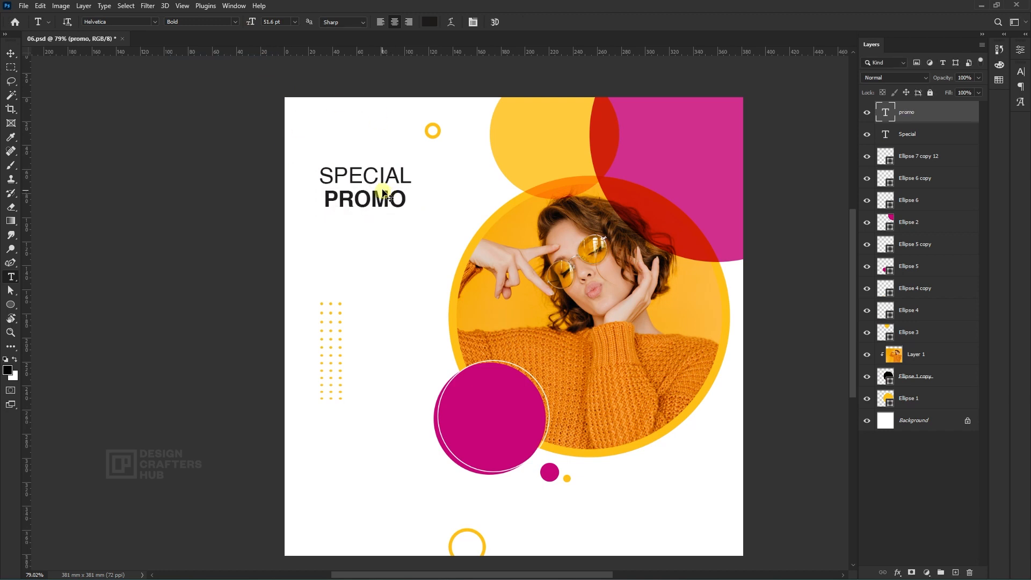
Step: Enlarge the PROMO text to about 78 pt and colour it magenta c80678, sampled from the large magenta circle
key("ctrl+t")
left_click_drag(408, 220, 445, 237)
key("Return")
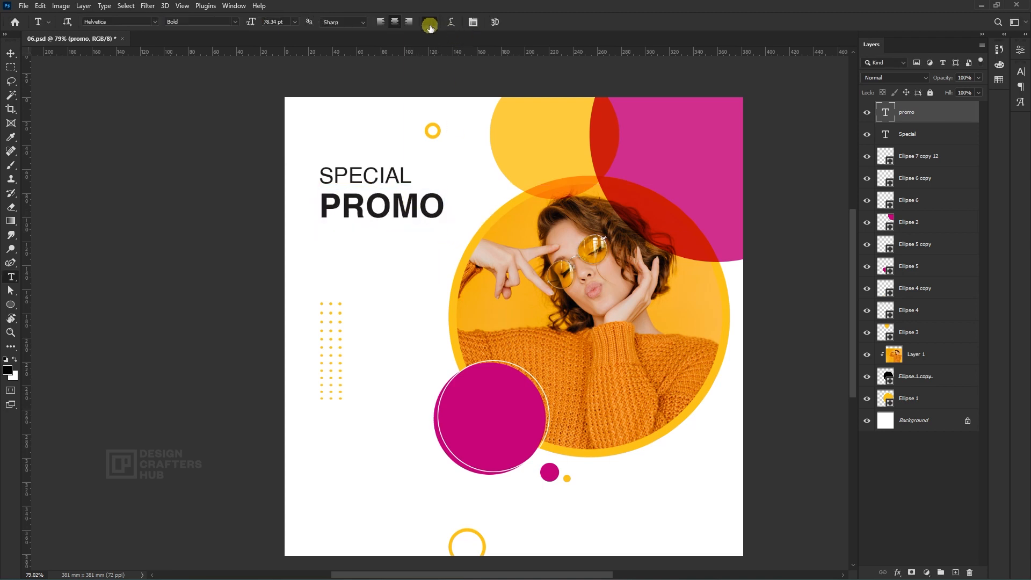
left_click(429, 22)
left_click(482, 373)
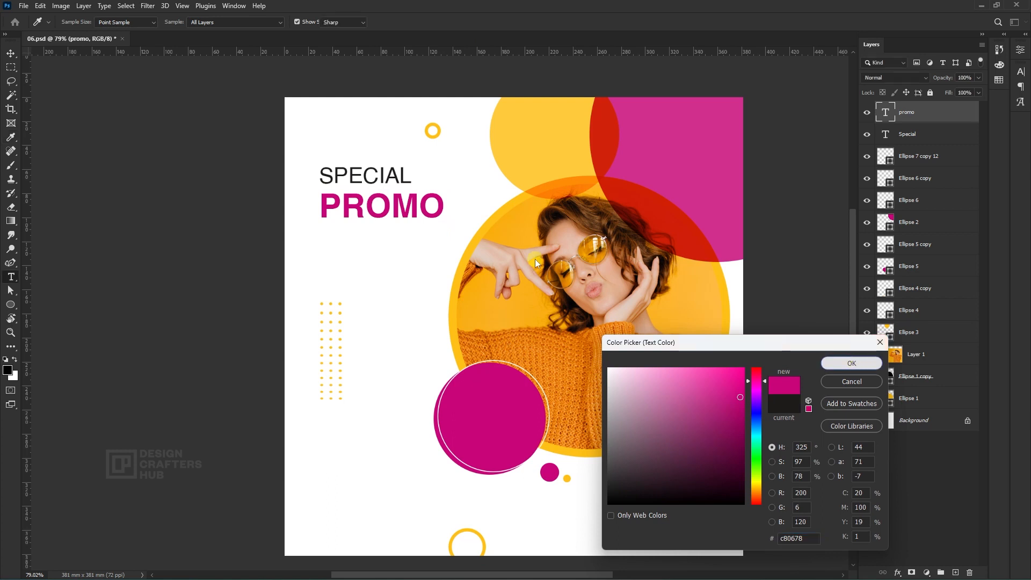
left_click(862, 359)
Step: Duplicate the SPECIAL text below PROMO and change the copy's wording to 50% OFF
left_click(13, 54)
left_click_drag(384, 184, 379, 244)
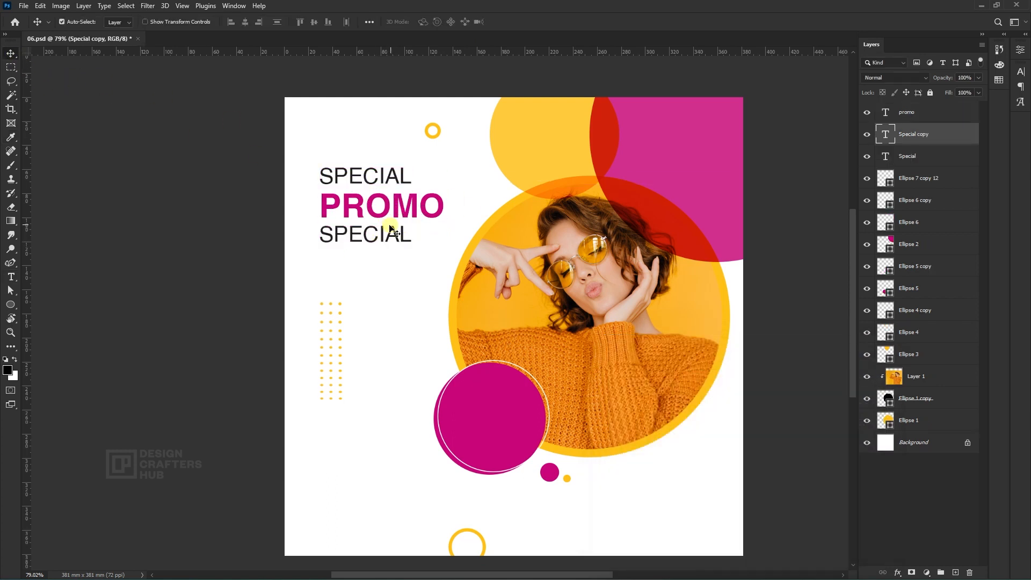
double_click(392, 229)
type("5")
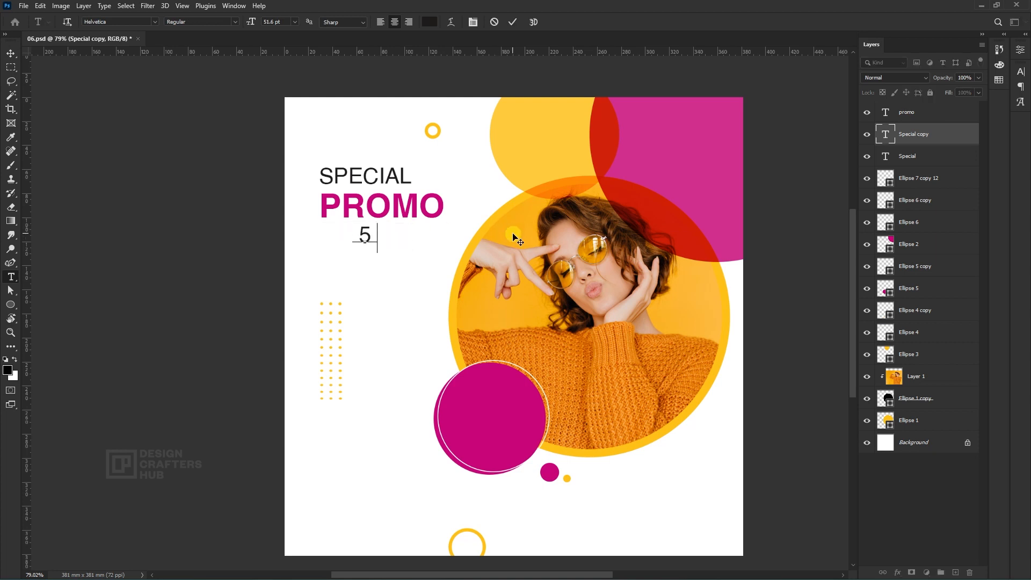
type("0% off")
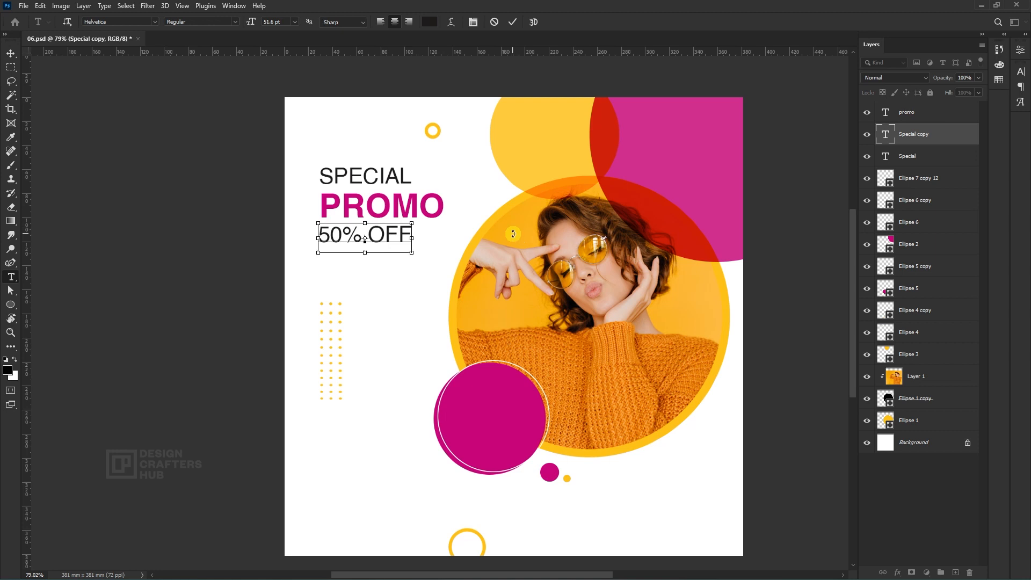
key("ctrl+Return")
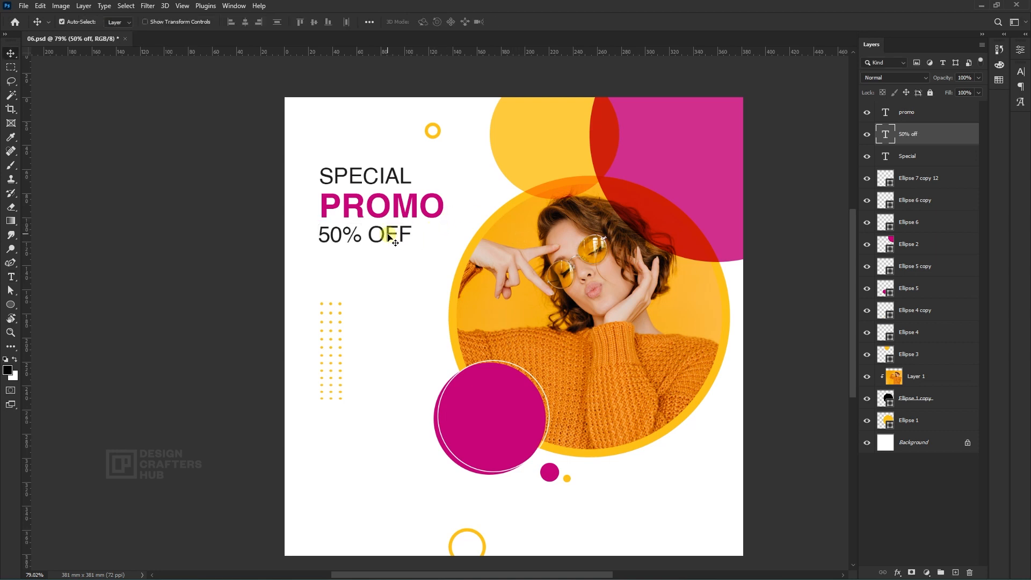
Step: Scale the 50% OFF text down so it is narrower than the SPECIAL line
key("ctrl+t")
left_click_drag(411, 253, 394, 242)
key("Return")
Step: Select the SPECIAL, PROMO and 50% OFF text lines and align their left edges
right_click(357, 182)
left_click(371, 187)
right_click(361, 206)
left_click(368, 211, "shift")
right_click(354, 232)
left_click(367, 246, "shift")
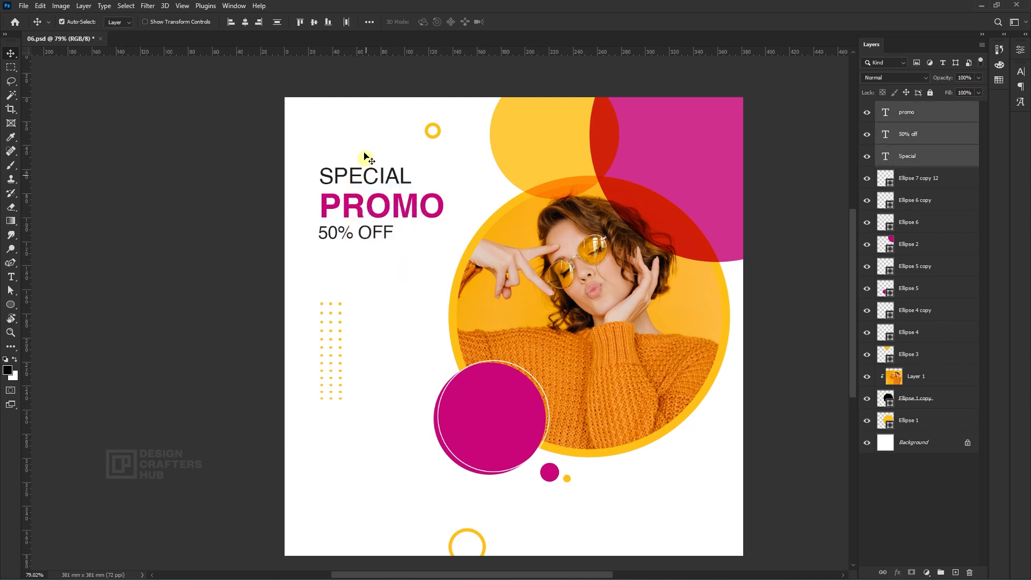
left_click(231, 22)
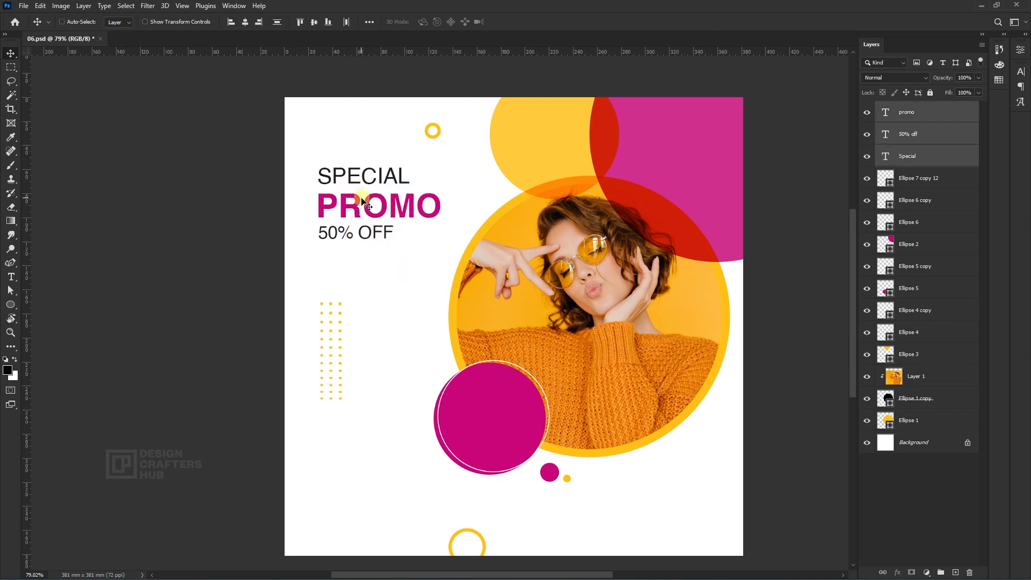
Step: Enlarge the three selected headline texts together to about 107.6%
key("ctrl+t")
left_click_drag(440, 235, 446, 246)
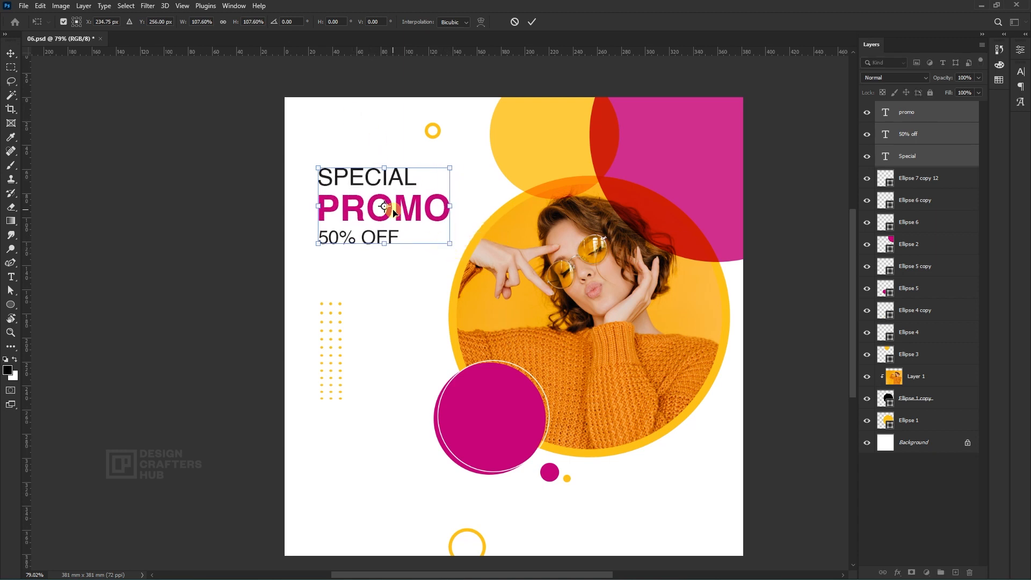
key("Return")
Step: Nudge the yellow dot grid slightly left to line up with the headline's left edge
scroll(430, 226, "down", 6)
scroll(417, 285, "up", 2)
scroll(415, 292, "down", 1)
scroll(412, 300, "up", 1)
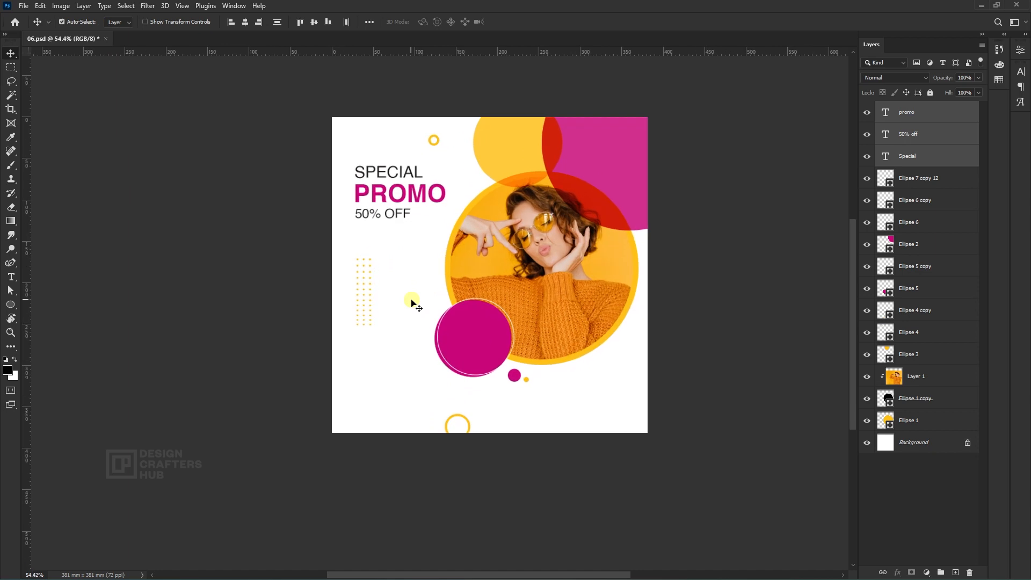
mouse_move(371, 292)
left_mouse_down()
mouse_move(381, 290)
mouse_move(371, 291)
left_mouse_up()
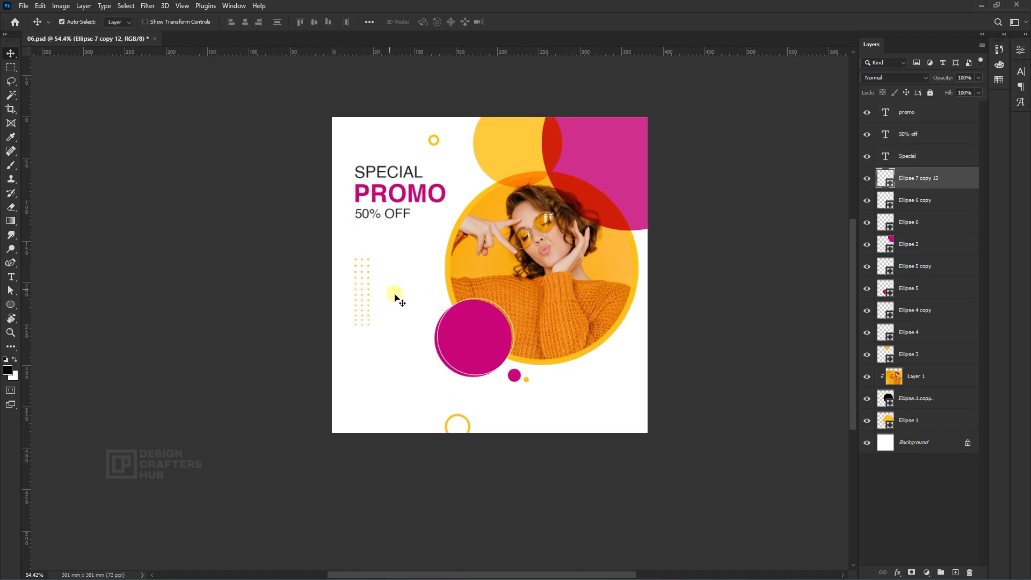
Step: Duplicate the SPECIAL text onto the large magenta circle and colour the copy white (ffffff)
scroll(395, 290, "down", 1)
left_click_drag(419, 196, 478, 333)
scroll(473, 330, "up", 3)
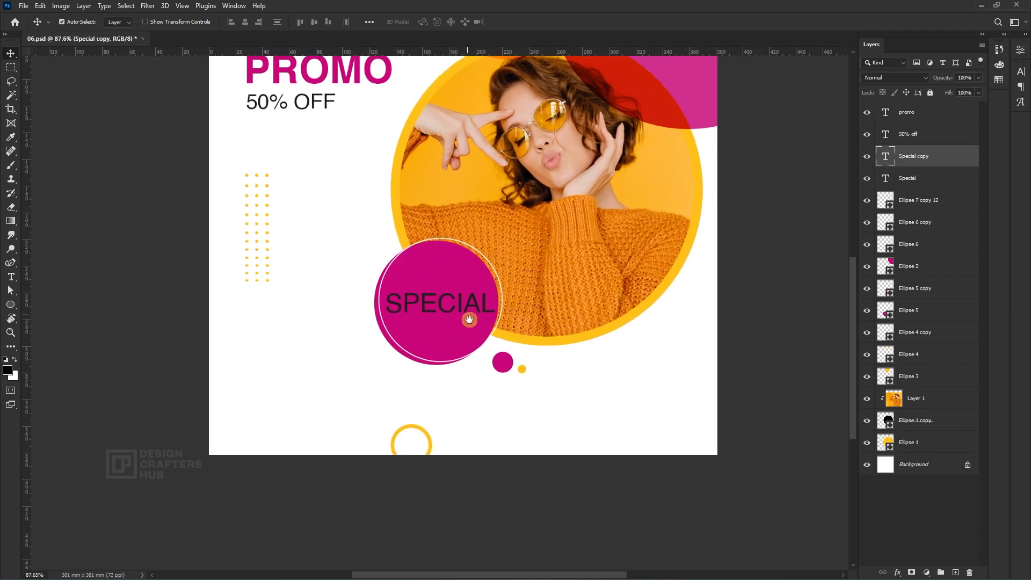
scroll(470, 321, "up", 1)
key("t")
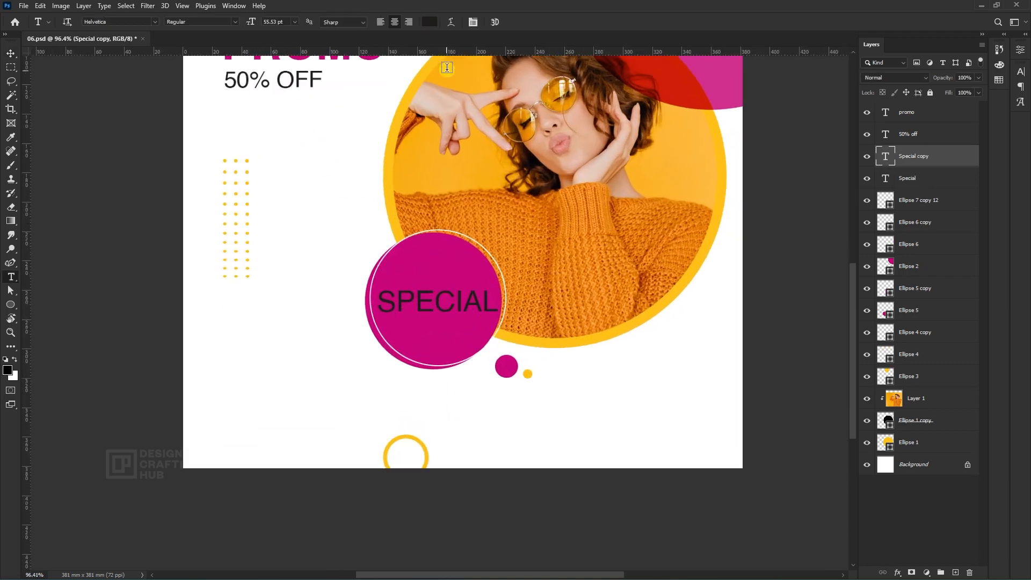
left_click(435, 23)
left_click(610, 370)
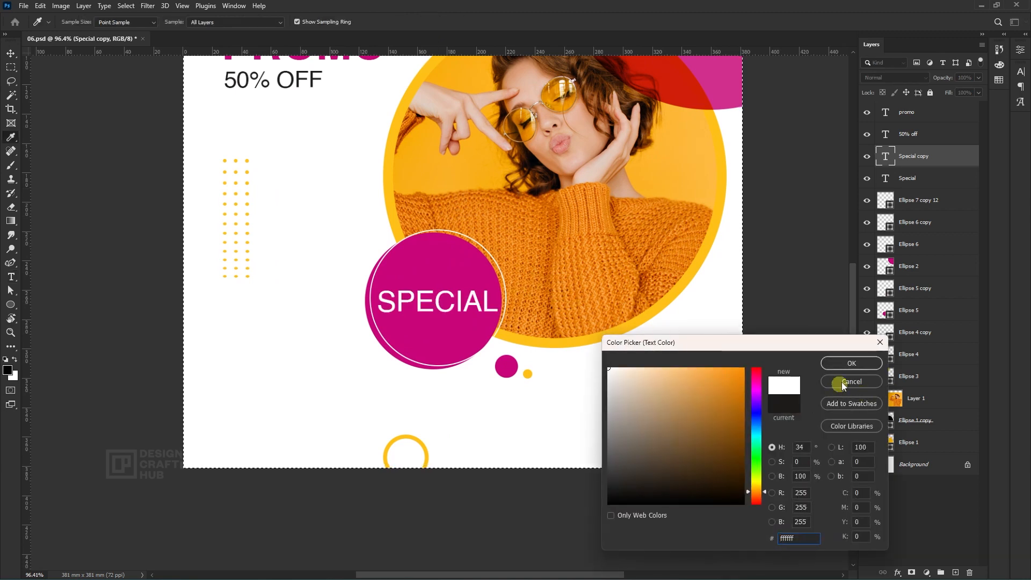
left_click(822, 364)
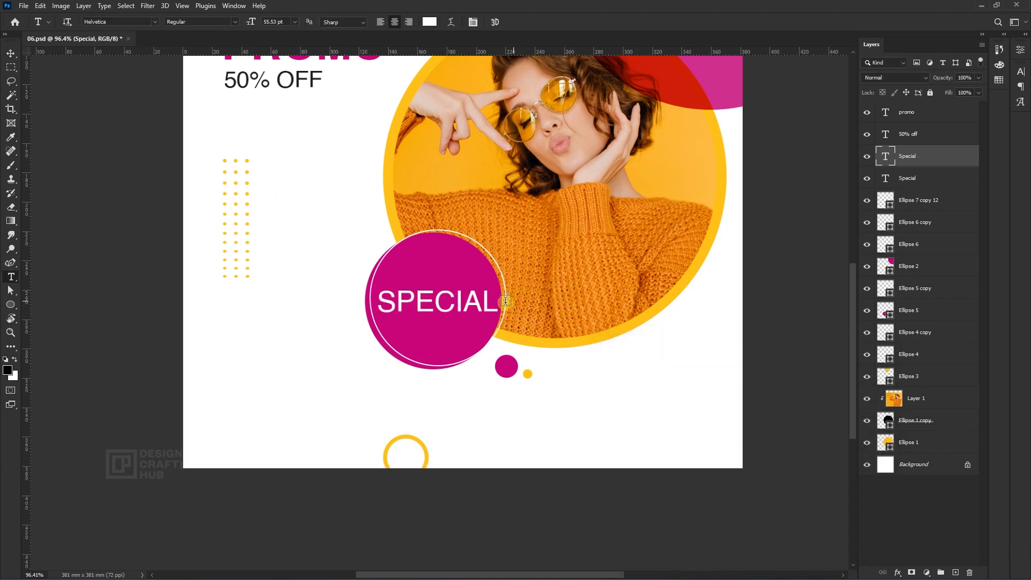
Step: Replace the white SPECIAL text on the large magenta price circle with $49
double_click(433, 302)
type("49")
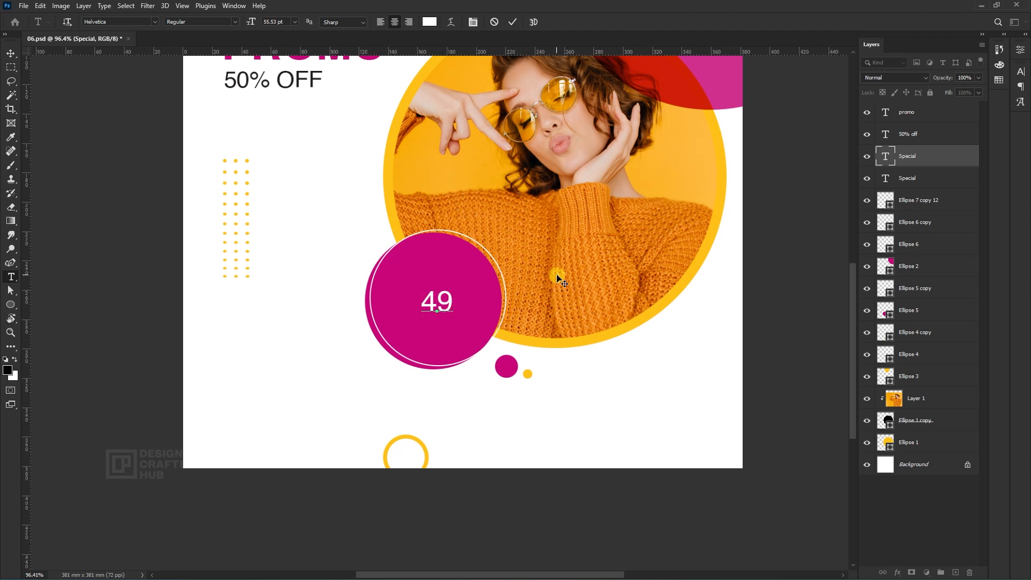
type("$")
left_click(556, 275)
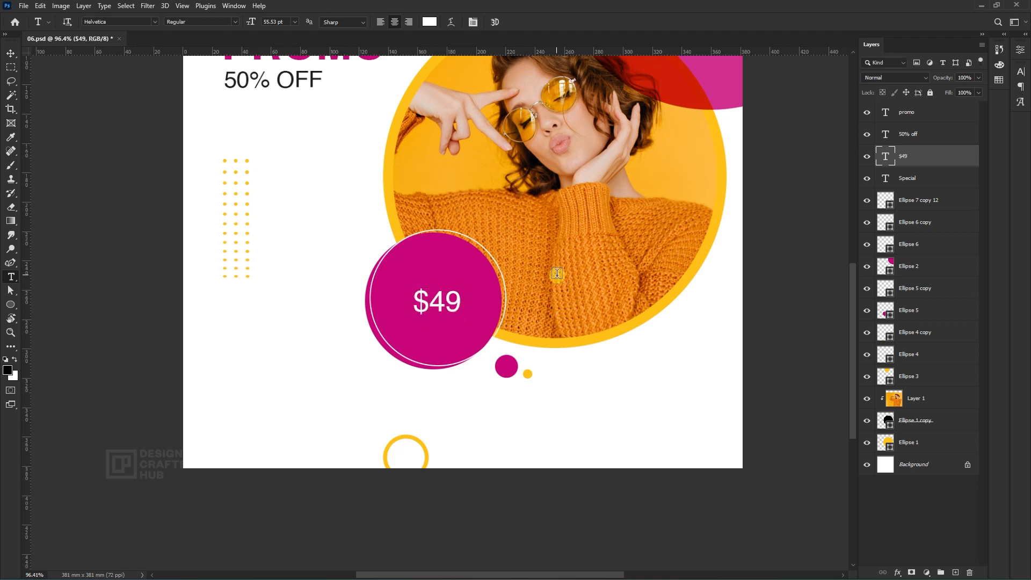
Step: Make the $49 text bold and enlarge it to about 71.1 pt inside the price circle
left_click(236, 22)
left_click(194, 62)
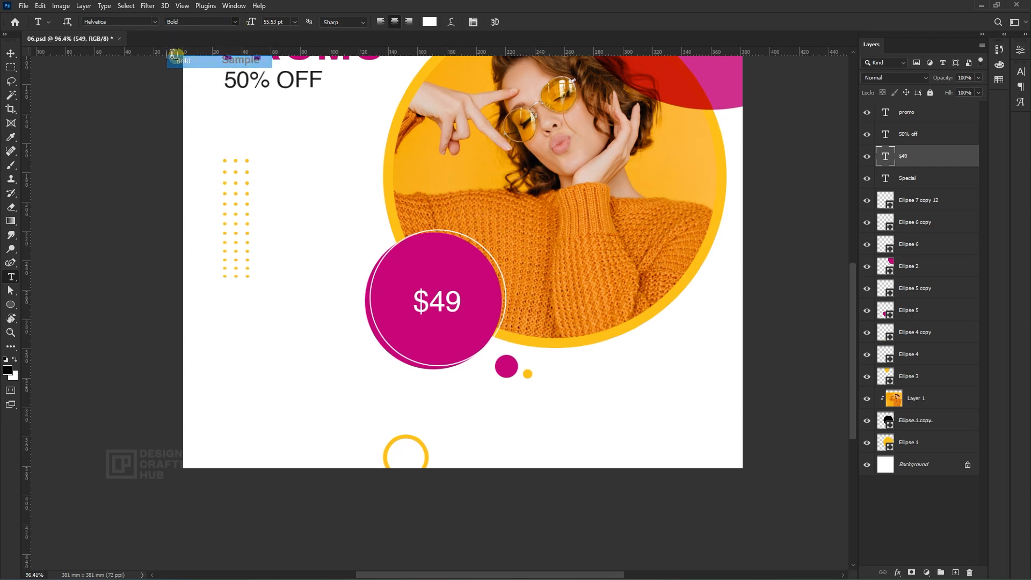
left_click(11, 52)
mouse_move(461, 310)
left_mouse_down()
mouse_move(453, 306)
mouse_move(466, 333)
mouse_move(461, 287)
mouse_move(454, 311)
left_mouse_up()
key("ctrl+t")
key("Return")
scroll(454, 309, "up", 3)
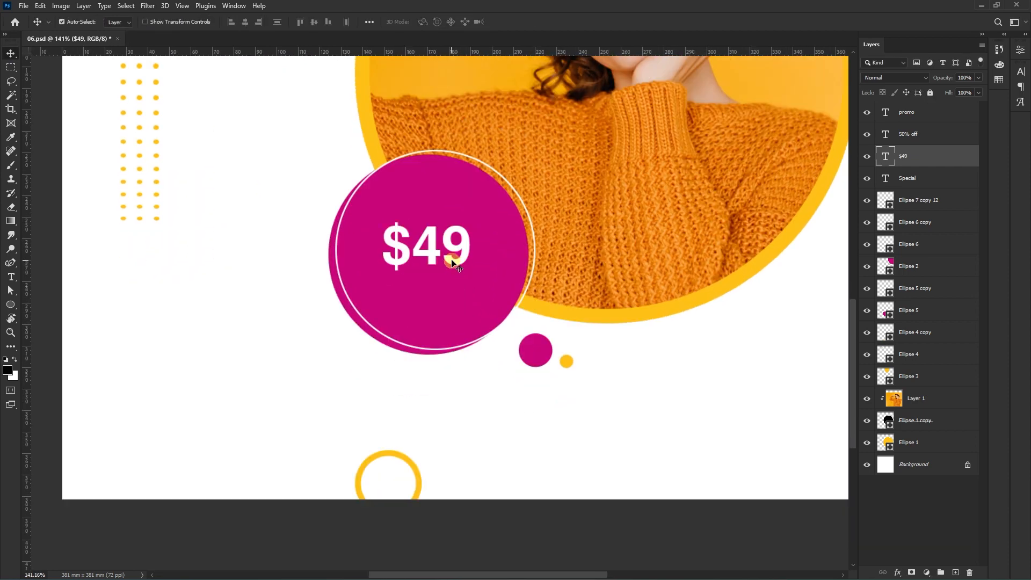
Step: Duplicate the $49 text directly below itself and change the copy's wording to ONLY
left_click_drag(462, 250, 463, 305)
key("t")
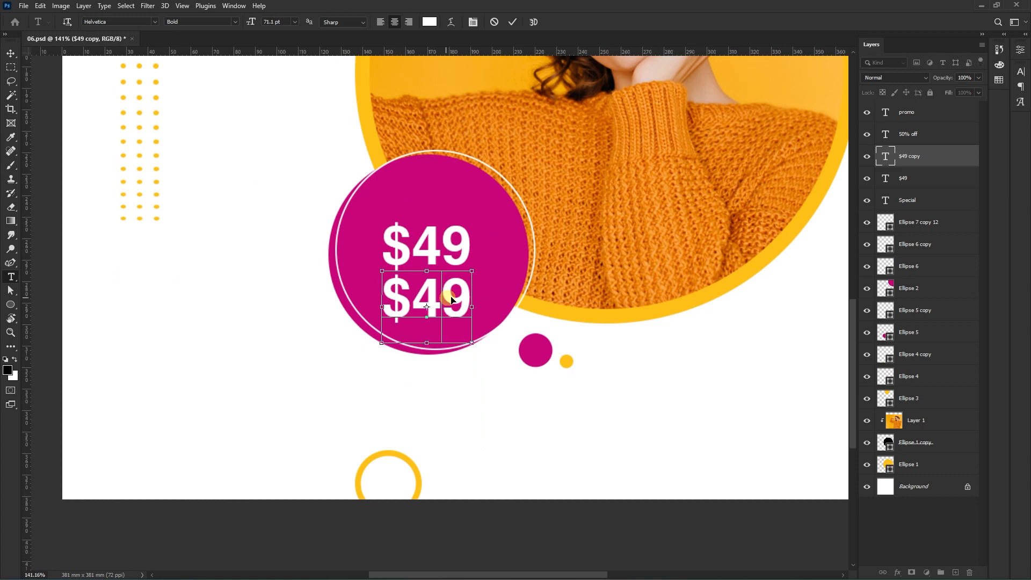
double_click(470, 294)
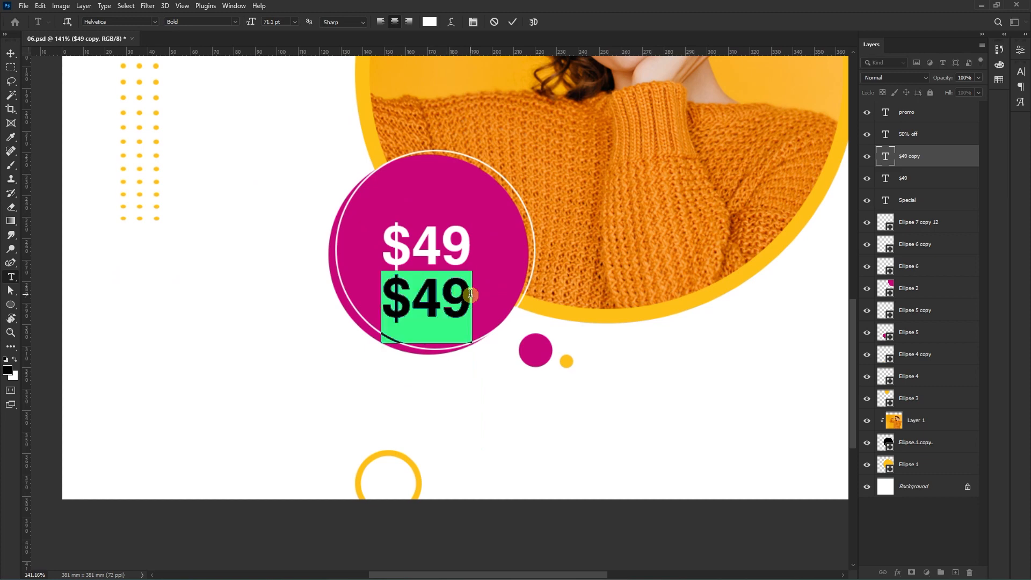
type("ONLY")
key("ctrl+a")
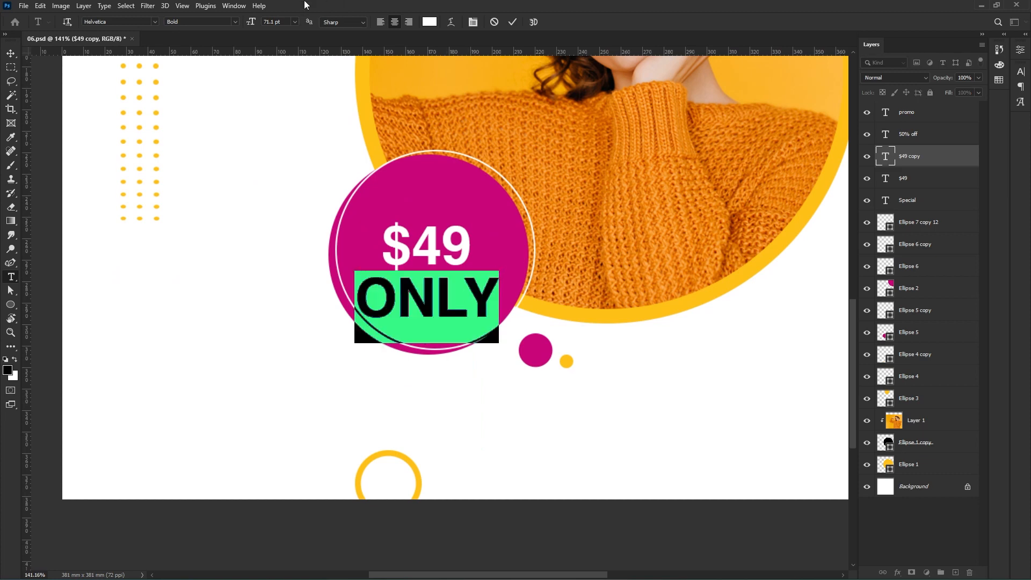
Step: Set the ONLY text to Regular weight and shrink it to about 41.57 pt, placed beneath $49 inside the circle
left_click(232, 24)
left_click(227, 33)
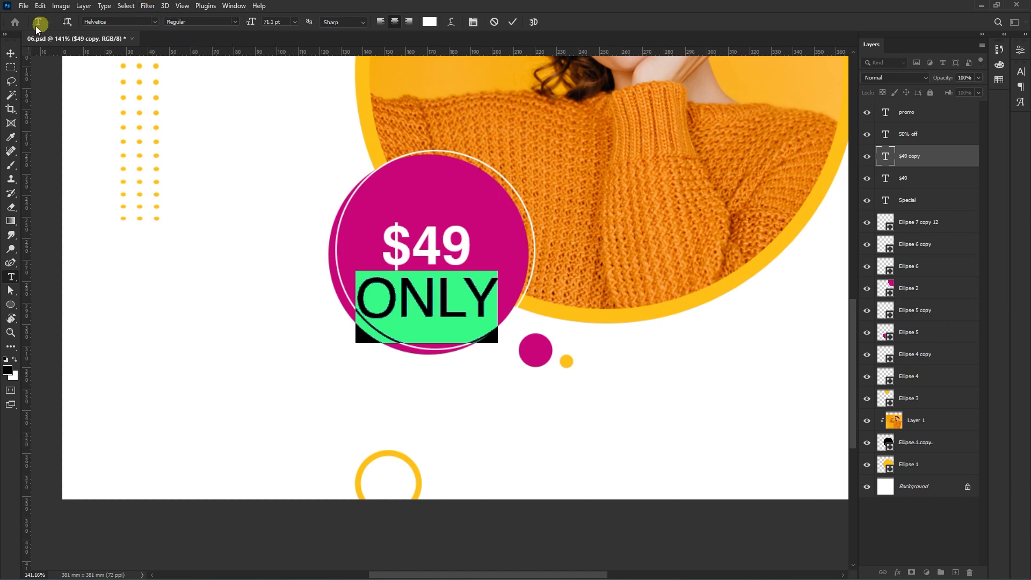
left_click(11, 53)
key("ctrl+t")
left_click_drag(496, 344, 457, 269)
key("Return")
Step: Duplicate the yellow dot grid near the canvas's lower right corner and rotate the copy 90 degrees so it lies horizontally
key("ctrl+0")
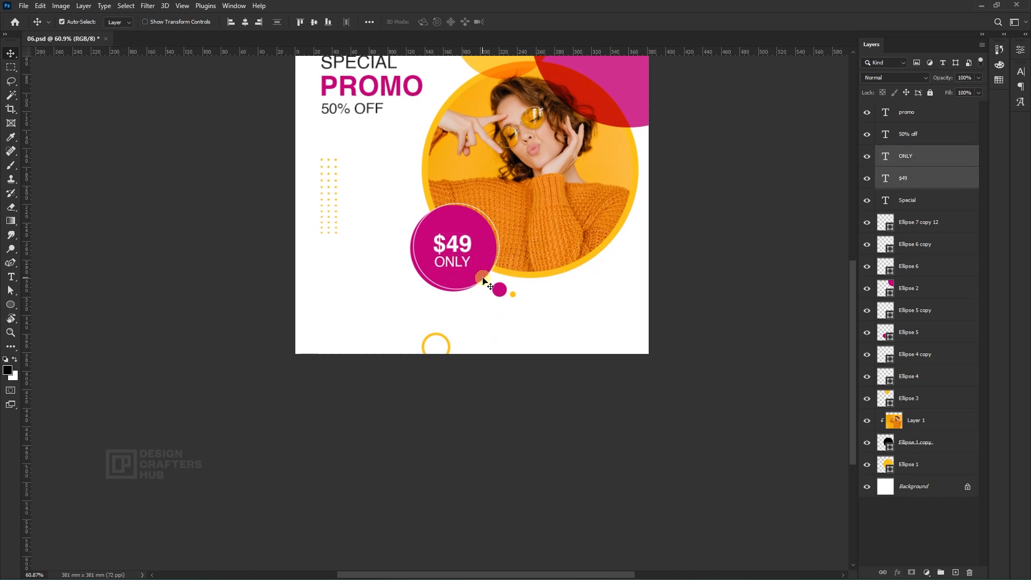
scroll(532, 310, "down", 3)
scroll(424, 244, "up", 2)
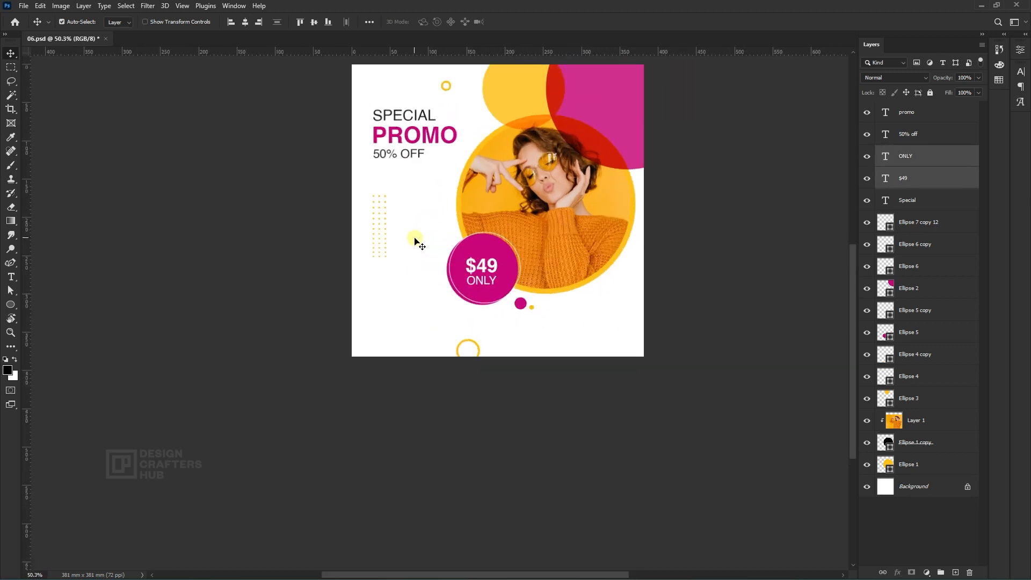
left_click(393, 225)
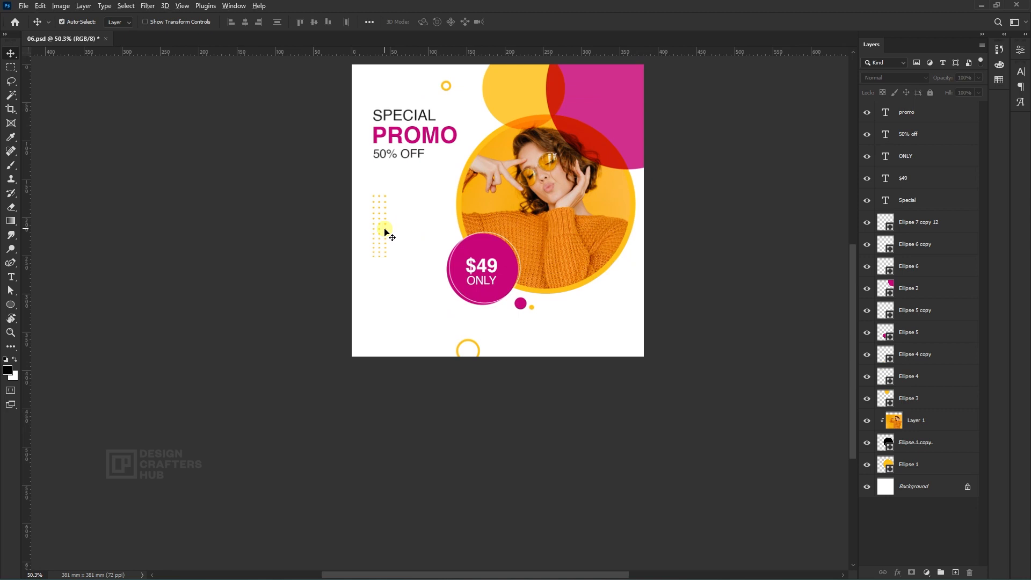
scroll(386, 232, "up", 3)
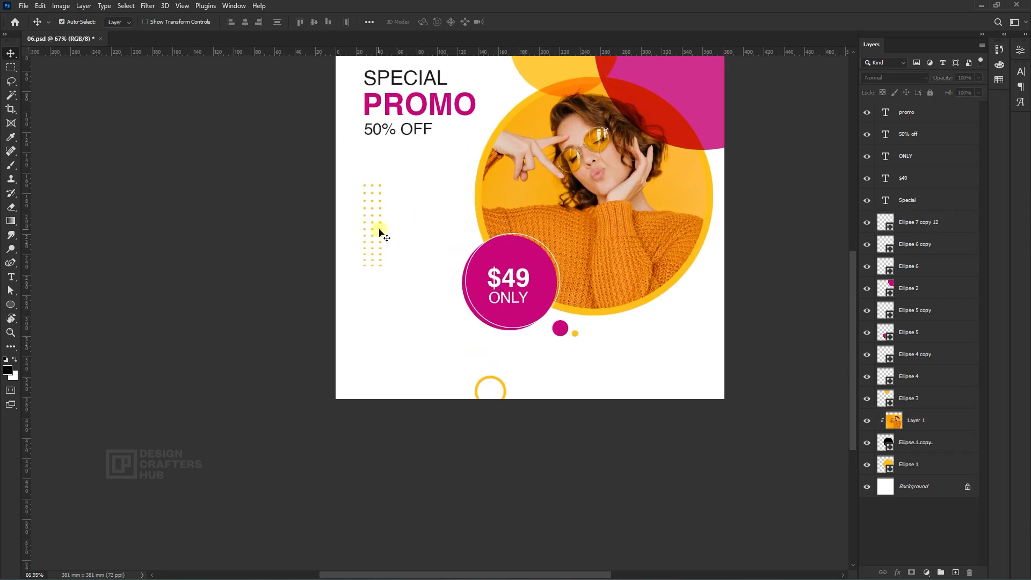
left_click_drag(380, 232, 657, 352)
key("ctrl+t")
left_click_drag(683, 290, 792, 416)
left_click_drag(681, 357, 684, 373)
key("Return")
Step: Change the fill of the horizontal dot grid to magenta
key("a")
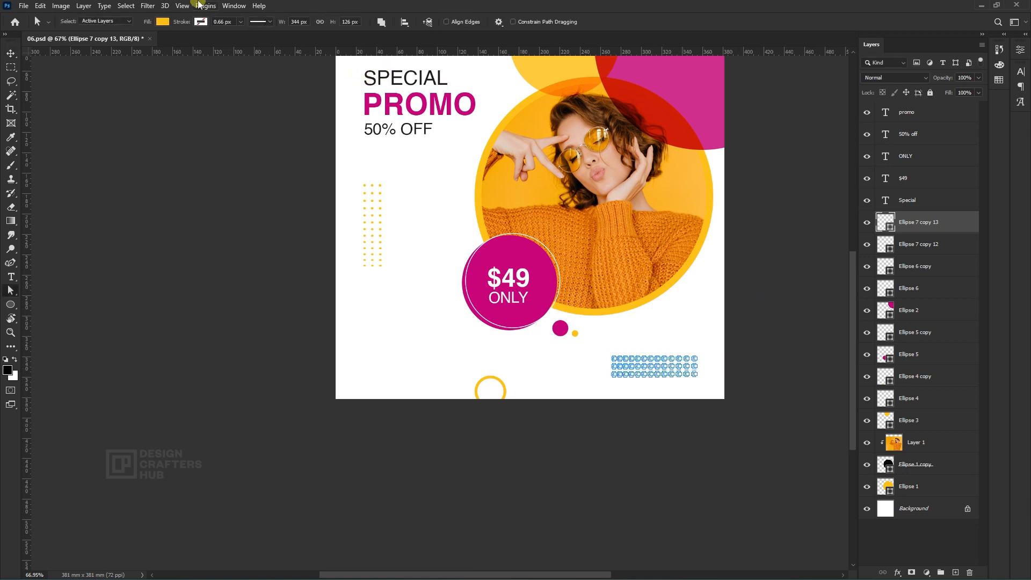
left_click(162, 22)
left_click(94, 79)
left_click(11, 53)
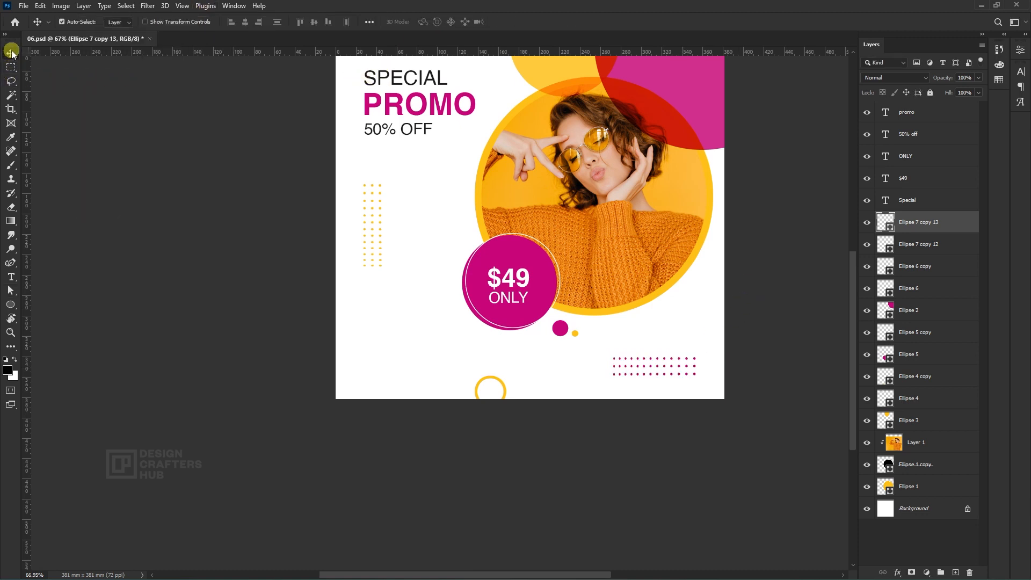
scroll(552, 412, "down", 3)
scroll(608, 473, "down", 1)
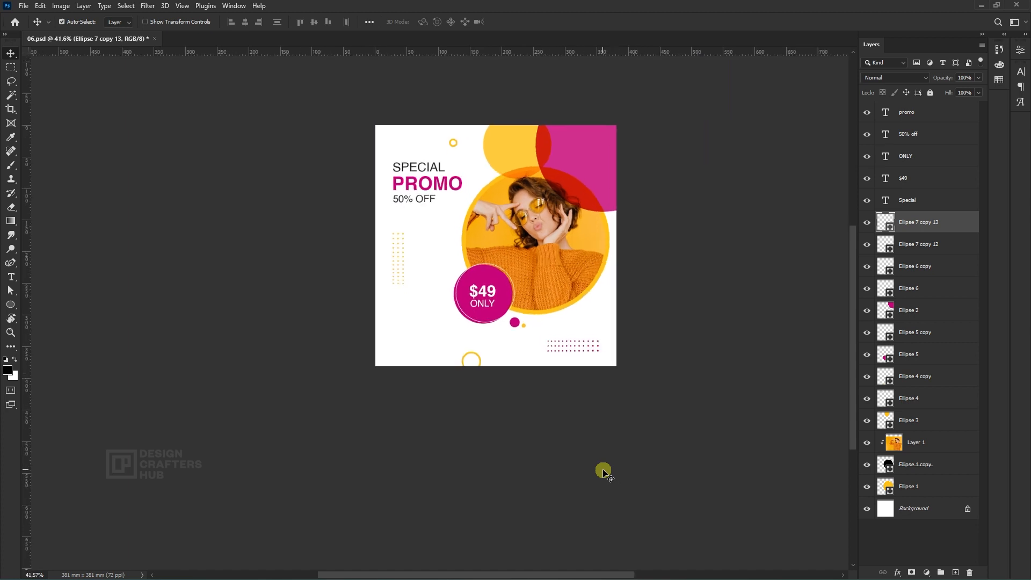
scroll(603, 472, "up", 1)
left_click_drag(558, 438, 546, 462)
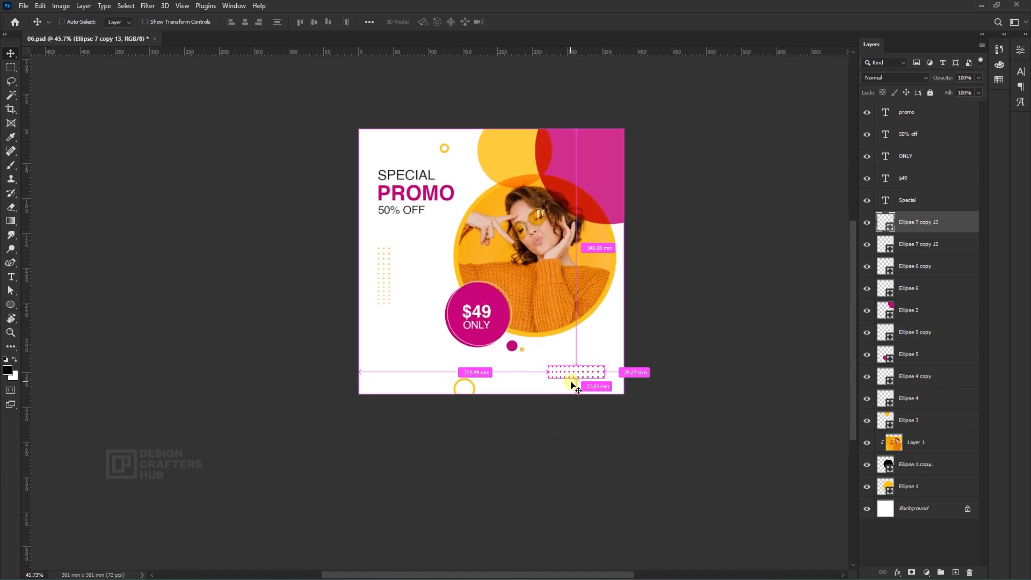
Step: Duplicate the headline's SPECIAL text onto the magenta circle in the canvas's upper right corner and colour the copy white (ffffff)
scroll(475, 258, "up", 2)
left_click(415, 155)
left_click_drag(415, 154, 652, 137)
key("t")
left_click(633, 131)
key("ctrl+a")
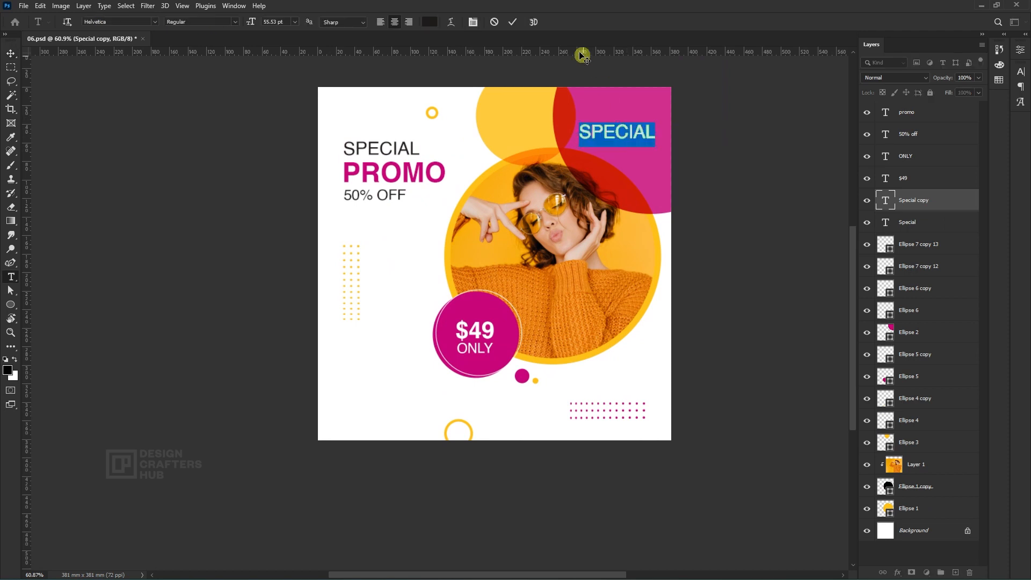
left_click(430, 22)
type("ffffff")
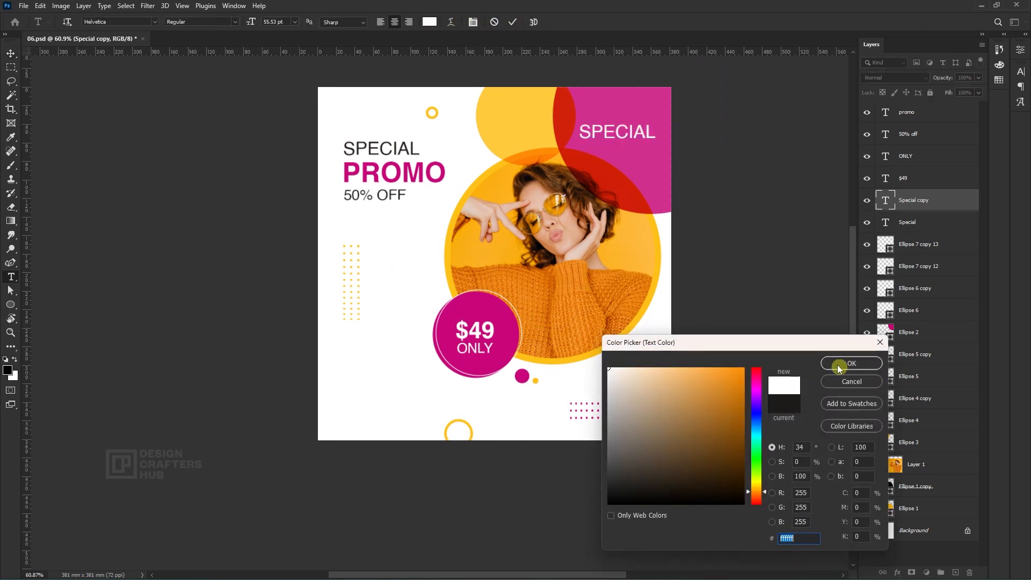
left_click(836, 365)
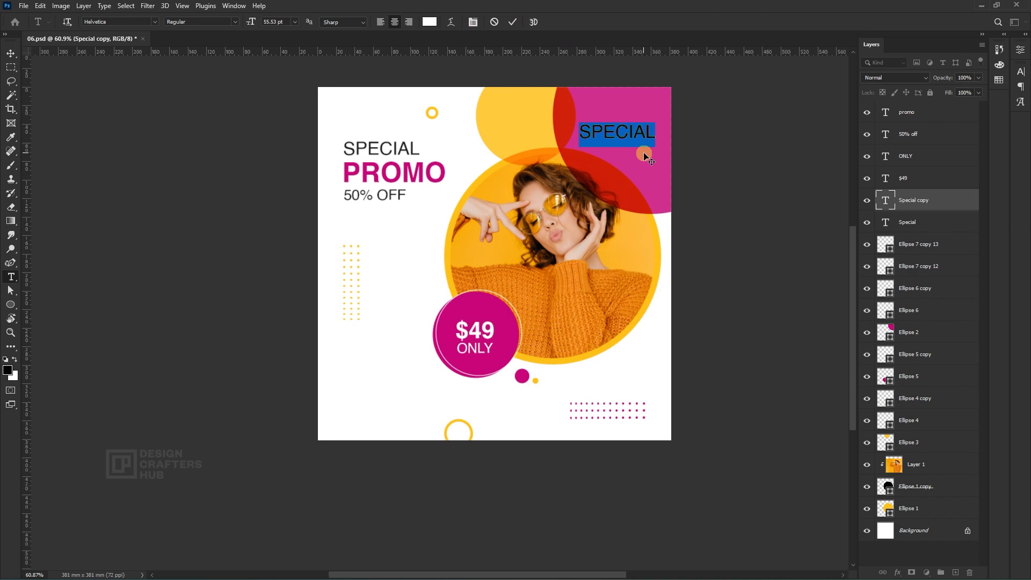
Step: Replace the wording of the white text in the upper right magenta circle with LOGO
type("LOG")
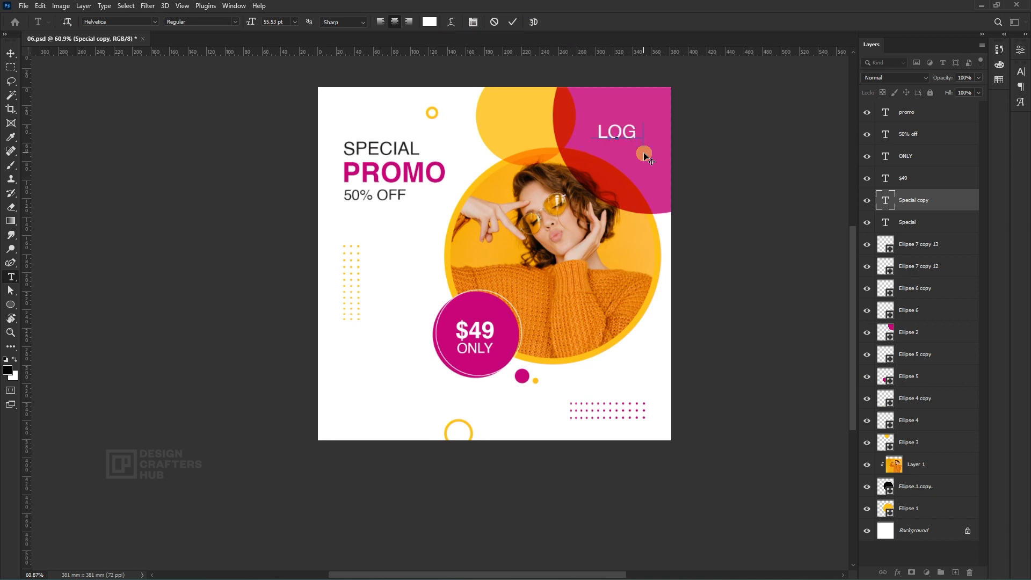
type("O")
left_click(644, 155)
Step: Move the LOGO text slightly higher inside its magenta circle and save the document
key("v")
mouse_move(627, 143)
left_mouse_down()
mouse_move(645, 120)
mouse_move(628, 122)
left_mouse_up()
scroll(639, 183, "down", 4)
scroll(640, 292, "up", 2)
left_click_drag(640, 291, 524, 305)
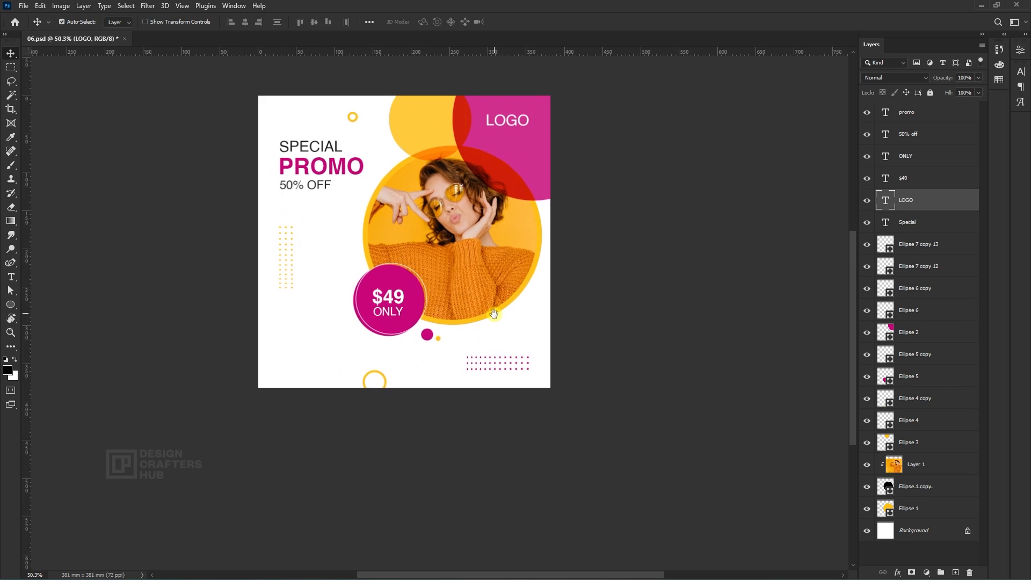
key("ctrl+s")
Step: Draw a rectangle about 289 x 69 px in the lower left of the canvas with a magenta fill and no stroke
left_click_drag(10, 305, 48, 310)
scroll(367, 400, "up", 2)
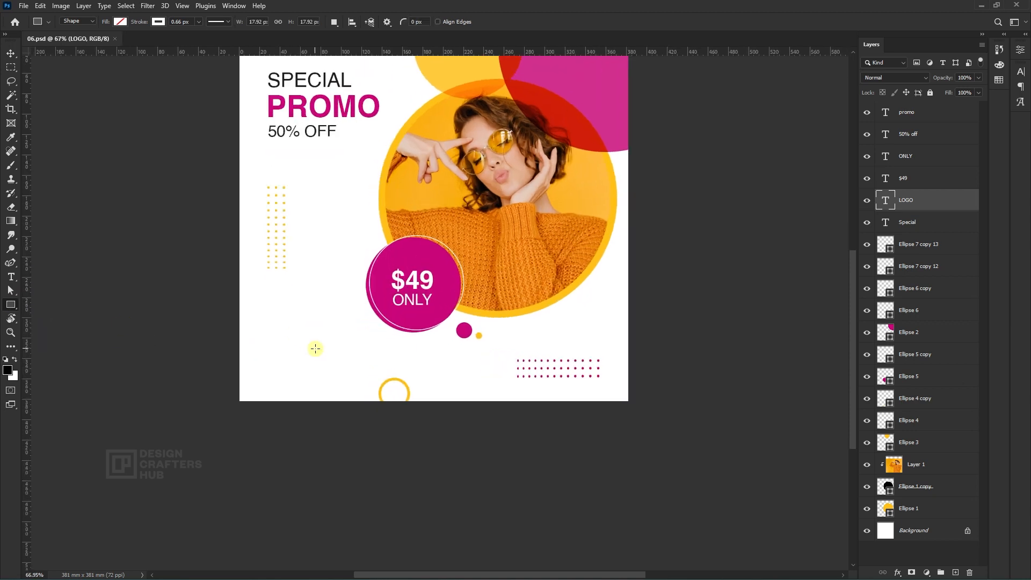
mouse_move(256, 320)
left_mouse_down()
mouse_move(361, 341)
mouse_move(342, 341)
mouse_move(375, 206)
left_mouse_up()
left_click(160, 23)
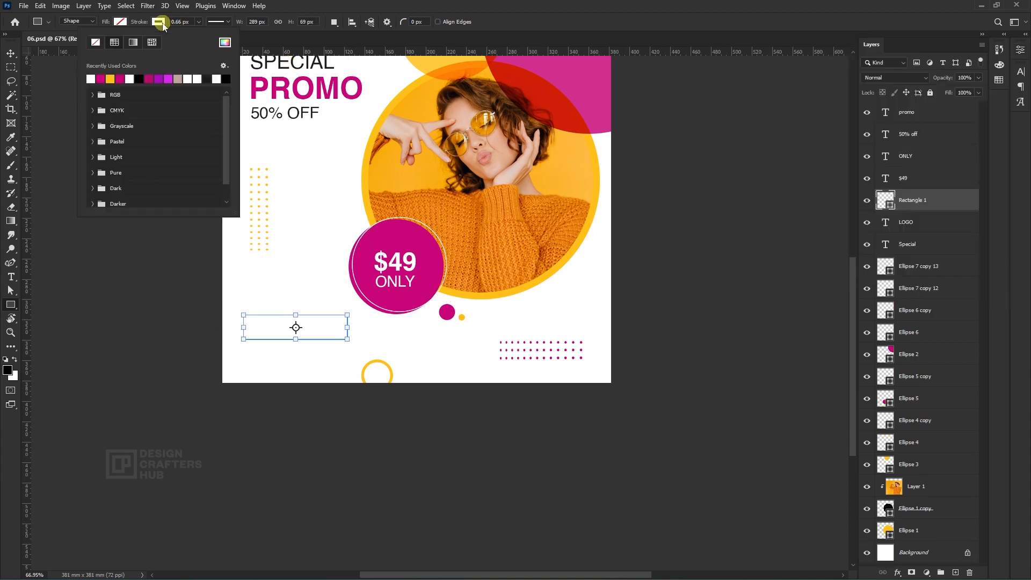
left_click(121, 24)
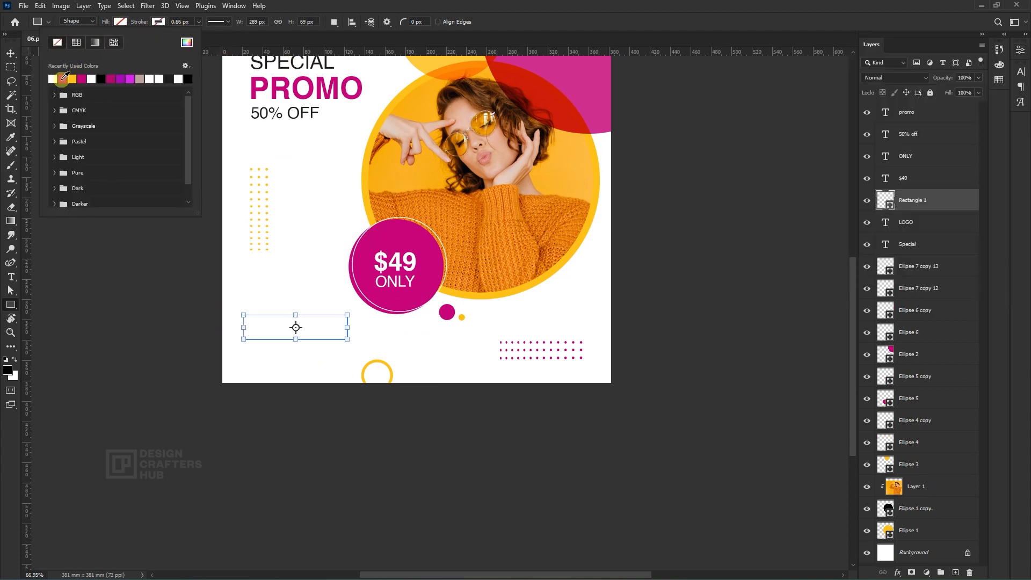
left_click(61, 79)
Step: Round the magenta rectangle's corners fully to make a pill-shaped button
left_click(10, 53)
scroll(264, 311, "up", 5)
key("a")
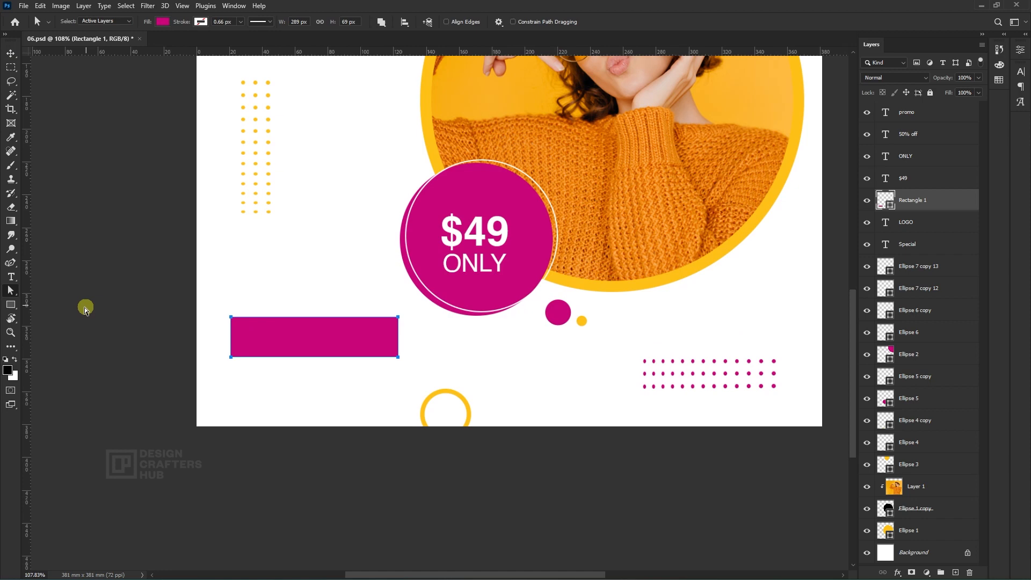
scroll(242, 343, "up", 2)
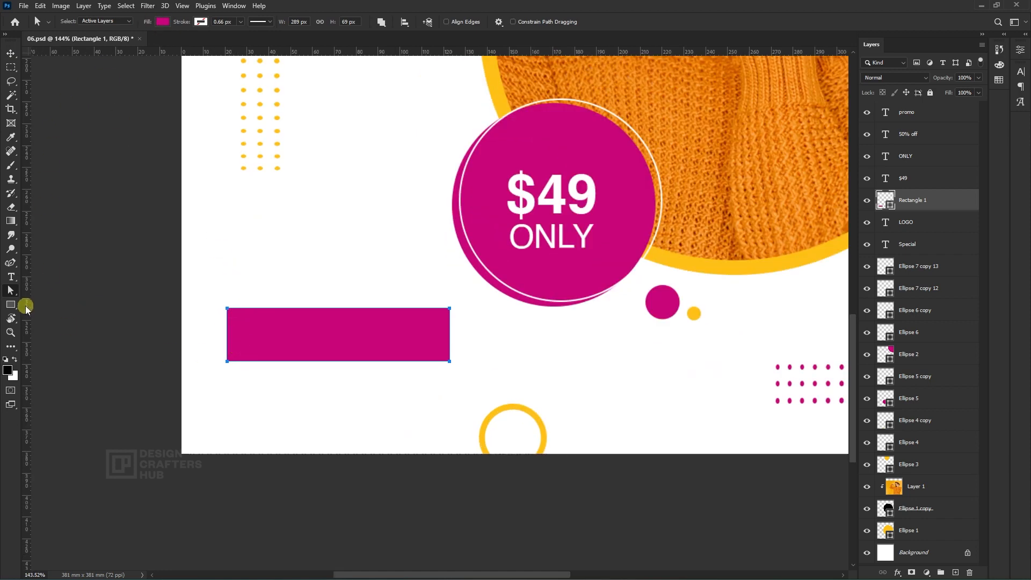
left_click(25, 306)
left_click_drag(240, 321, 298, 327)
left_click(17, 50)
scroll(265, 230, "down", 5)
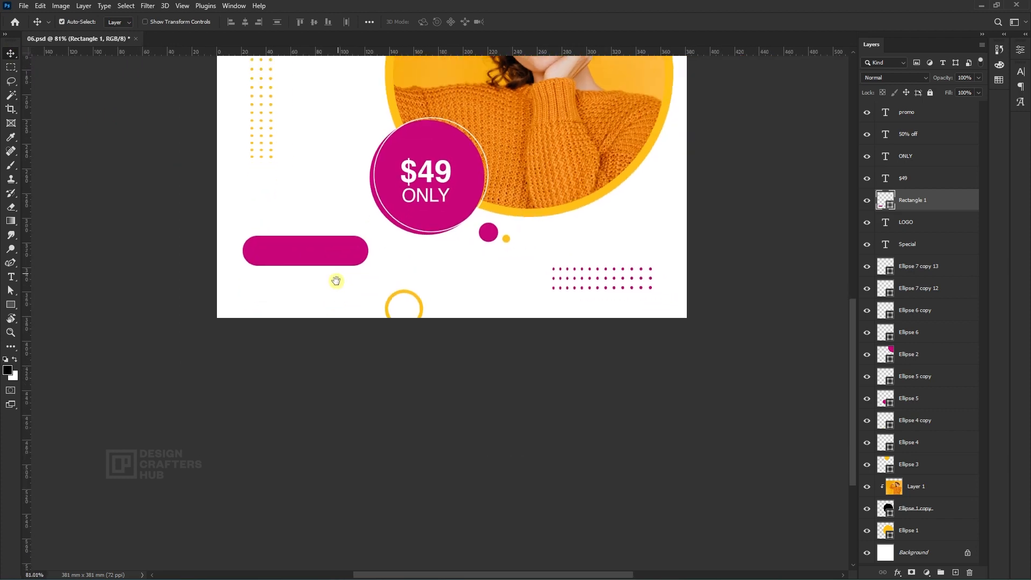
Step: Scale the magenta pill-shaped button down slightly, keeping it in the lower left of the canvas
left_click(335, 264)
key("ctrl+t")
scroll(338, 262, "up", 3)
left_click_drag(371, 244, 433, 344)
key("Return")
scroll(366, 239, "down", 6)
scroll(375, 250, "up", 3)
scroll(403, 330, "up", 3)
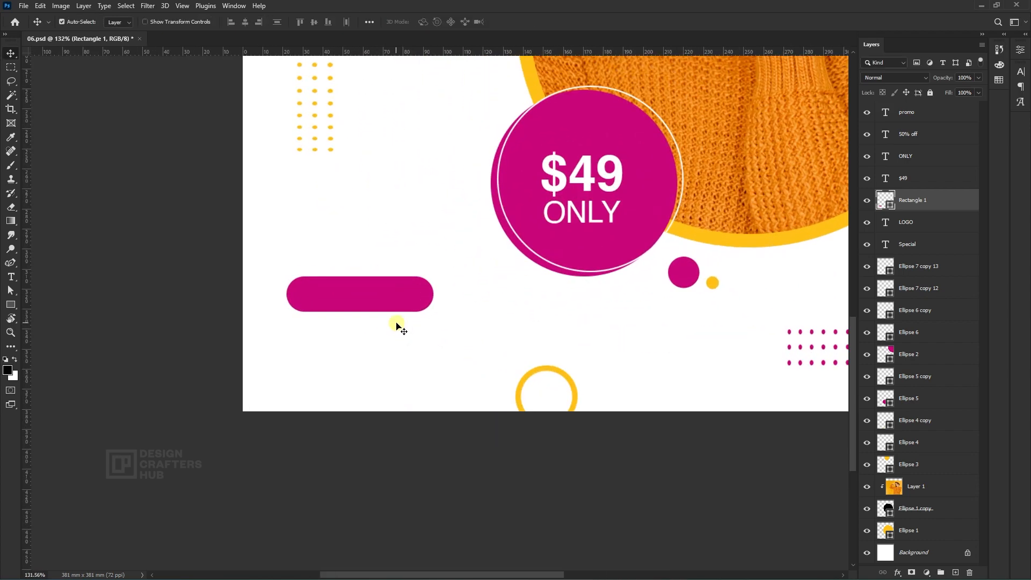
scroll(398, 327, "up", 1)
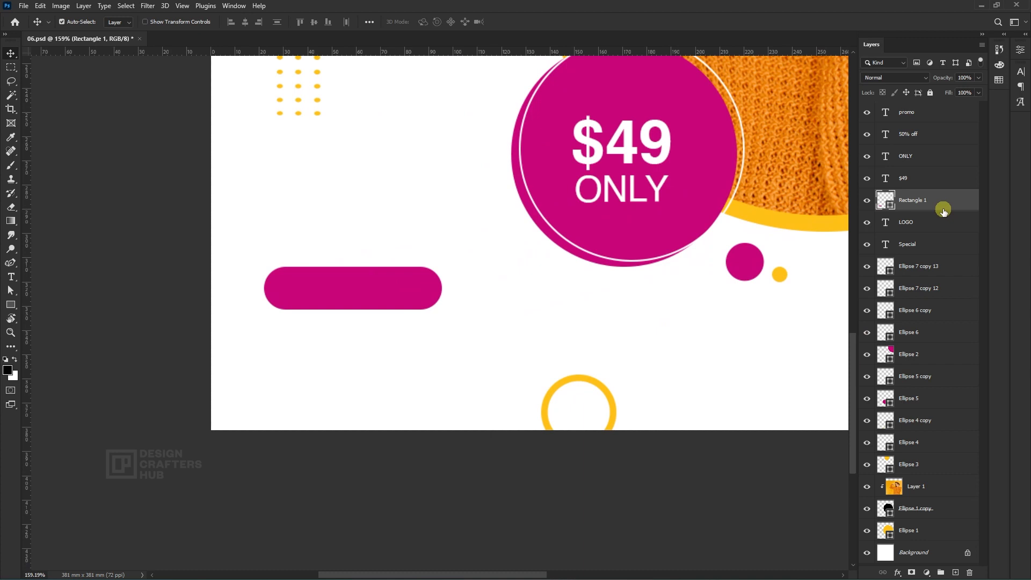
Step: Duplicate the pill-shaped button layer and give the copy no fill and a 2 px yellow stroke
left_click_drag(938, 203, 956, 572)
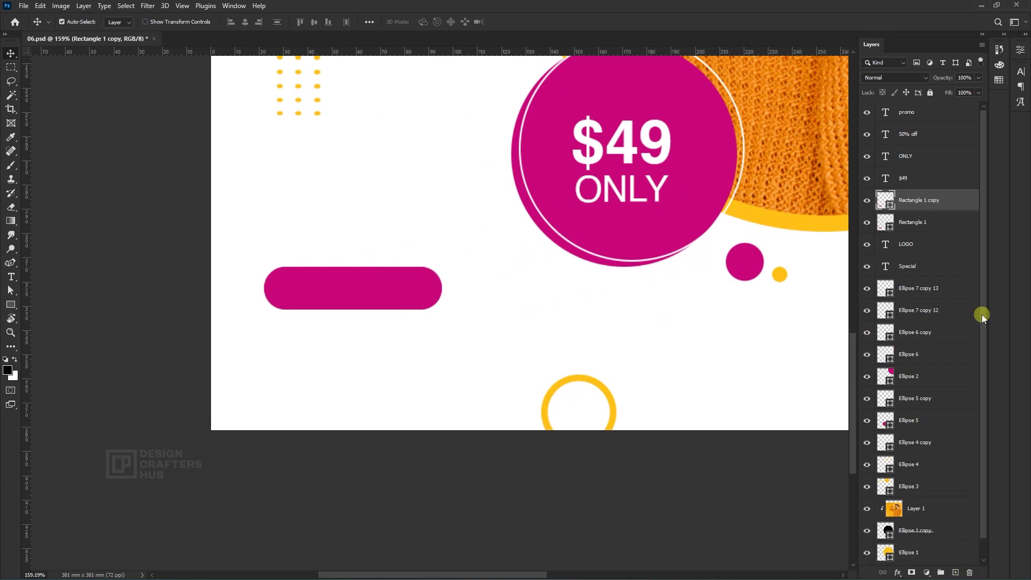
key("a")
left_click(162, 21)
left_click(99, 41)
left_click(199, 23)
left_click(153, 79)
left_click(232, 23)
type("2")
key("Return")
left_click(11, 53)
scroll(365, 317, "up", 2)
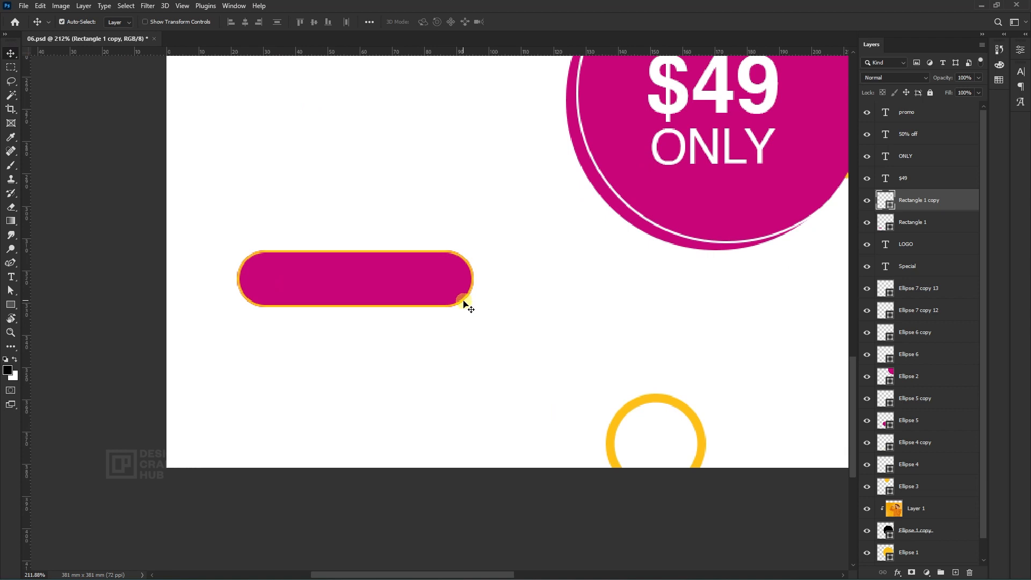
Step: Offset the yellow outline slightly up and to the right of the magenta button
mouse_move(463, 304)
left_mouse_down()
mouse_move(478, 288)
mouse_move(467, 296)
left_mouse_up()
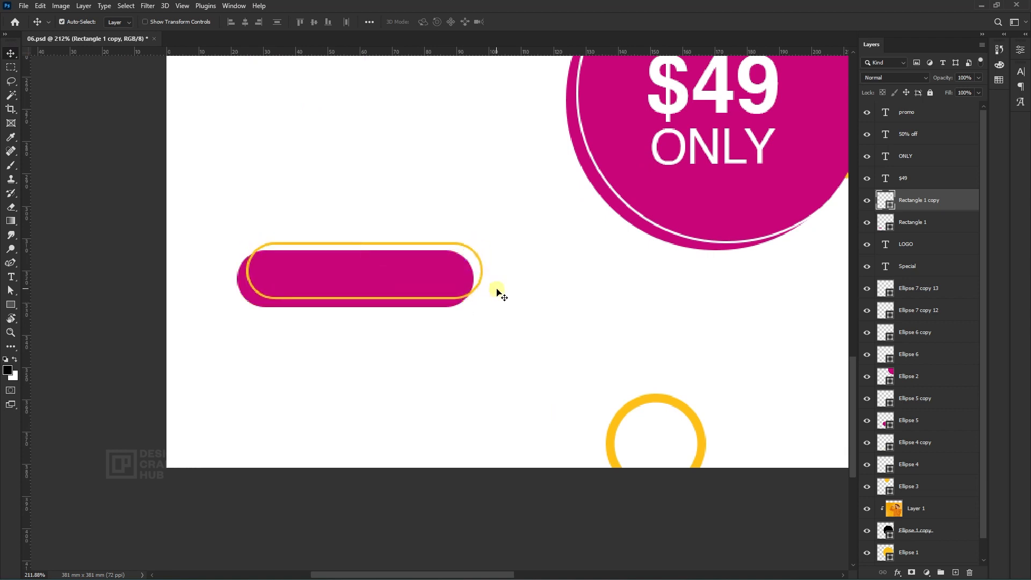
key("Left")
key("Left")
key("Left")
key("Left")
key("Down")
key("Down")
key("Down")
key("Down")
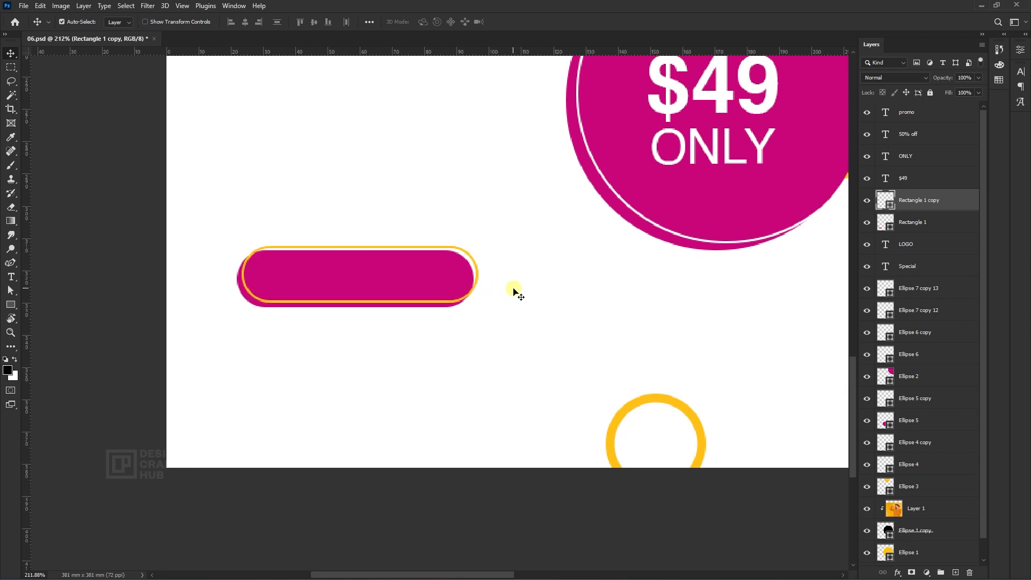
key("Up")
key("Up")
Step: Duplicate the ONLY text onto the magenta button and change the copy's wording to SHOP NOW
scroll(514, 290, "down", 5)
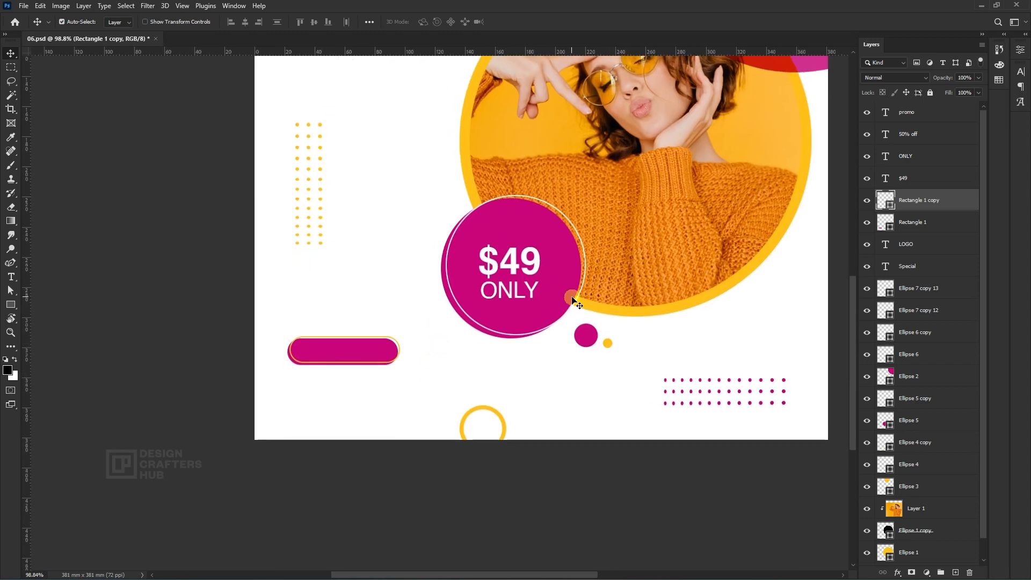
left_click(520, 299)
left_click_drag(520, 299, 344, 357)
scroll(345, 357, "up", 2)
double_click(367, 348)
key("ctrl+a")
type("SHOP NOW")
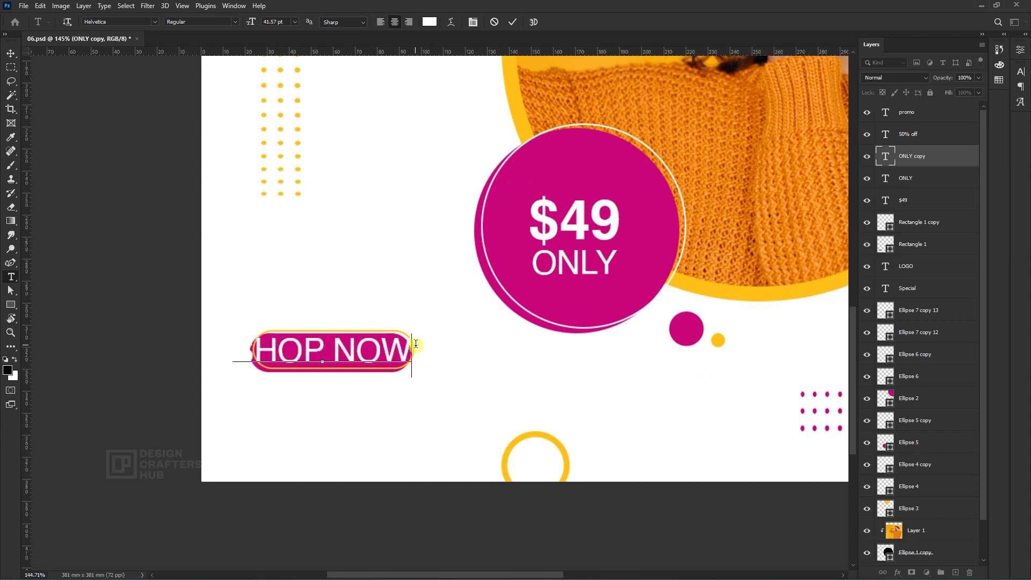
Step: Scale the SHOP NOW text down so it fits inside the magenta pill-shaped button
key("ctrl+Return")
key("ctrl+t")
left_click_drag(414, 333, 372, 341)
key("Return")
left_click(348, 353)
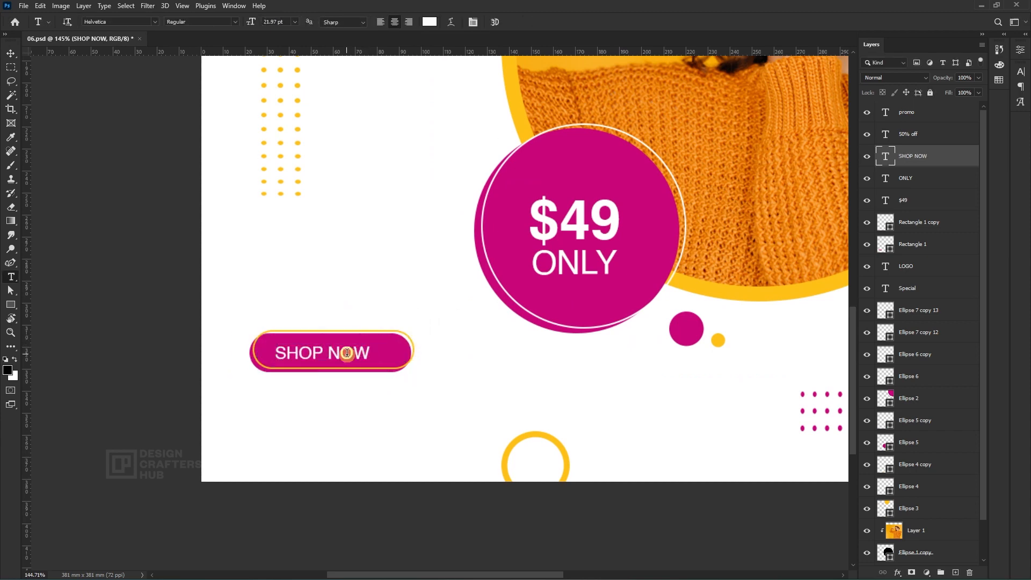
Step: Centre the SHOP NOW text horizontally and vertically on the magenta pill shape
key("ctrl+Return")
key("v")
left_click_drag(334, 353, 338, 352)
left_click(257, 367)
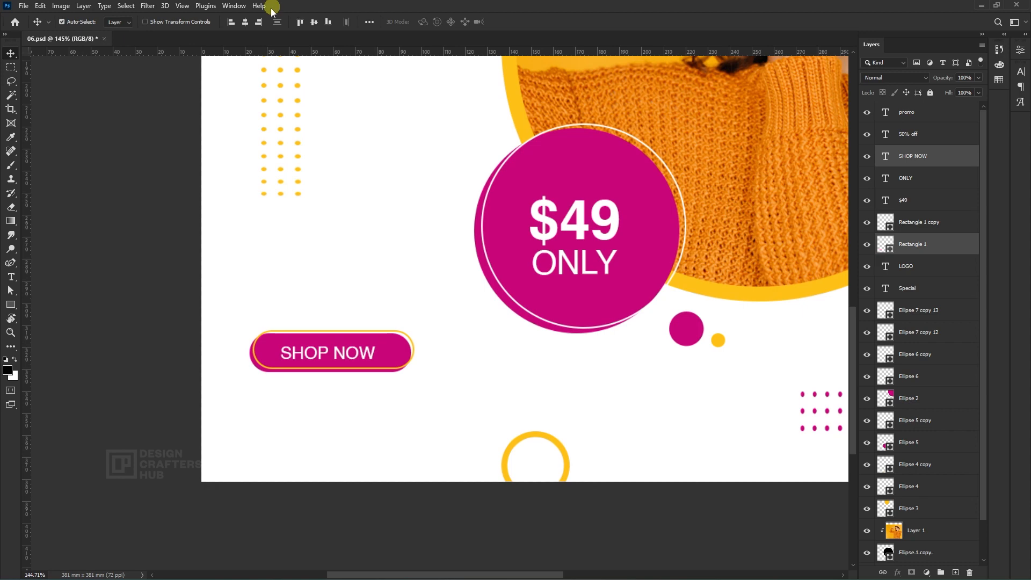
left_click(246, 22)
left_click(314, 22)
Step: Link the SHOP NOW text layer with the two pill shape layers, Rectangle 1 and Rectangle 1 copy
left_click_drag(164, 327, 328, 366)
left_click(918, 531, "ctrl")
left_click(883, 572)
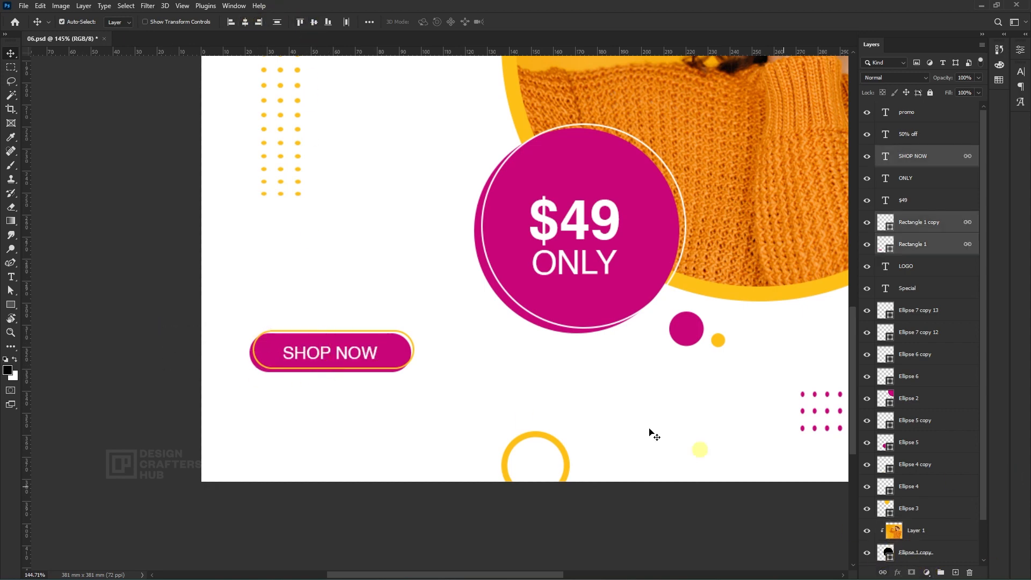
Step: Move the linked SHOP NOW button slightly right and up, aligning it with the left edge of the yellow dot grid
key("ctrl+0")
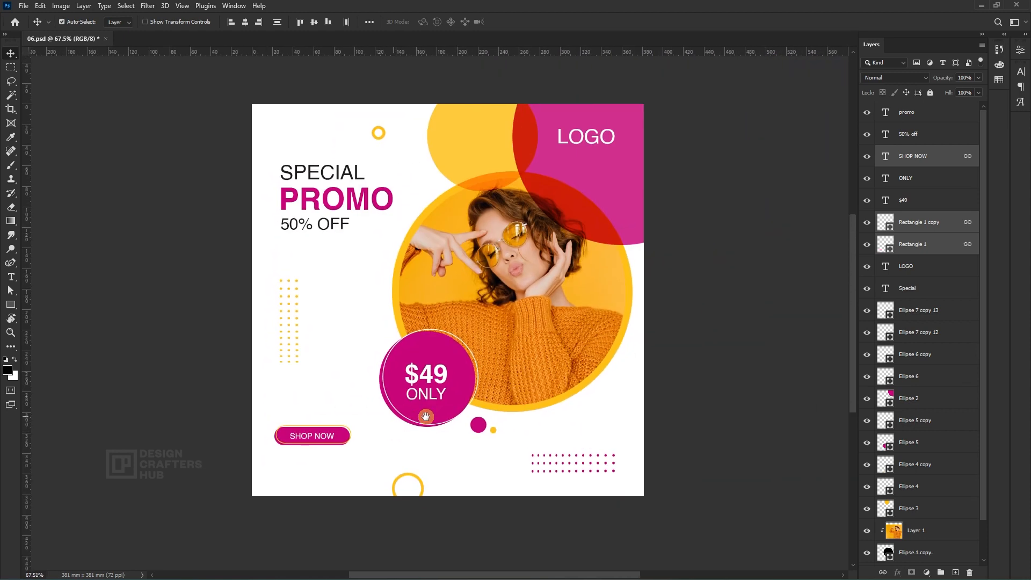
left_click_drag(426, 417, 326, 400)
left_click_drag(303, 448, 308, 441)
scroll(370, 438, "up", 1)
left_click_drag(479, 445, 488, 392)
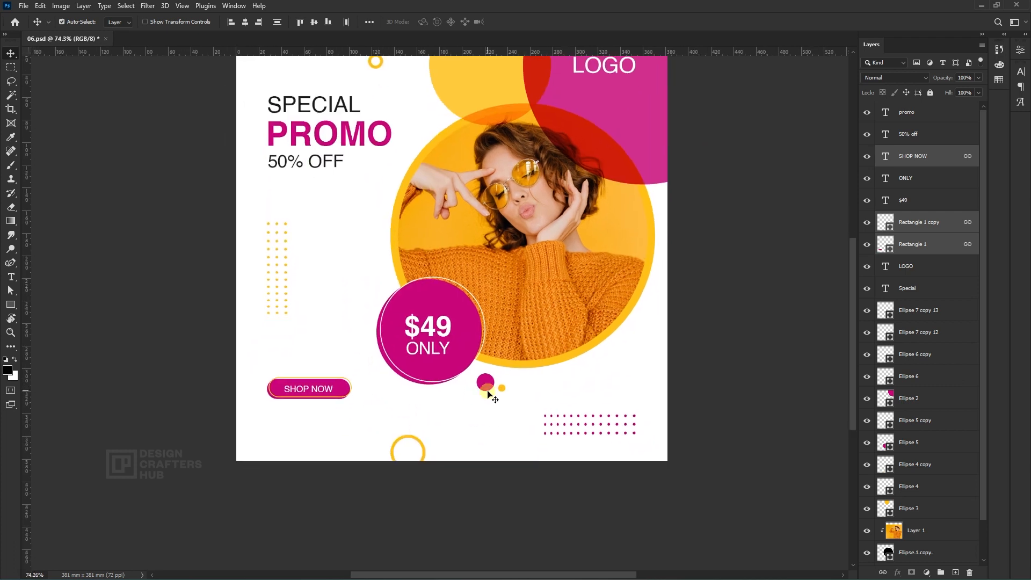
left_click(487, 388)
key("t")
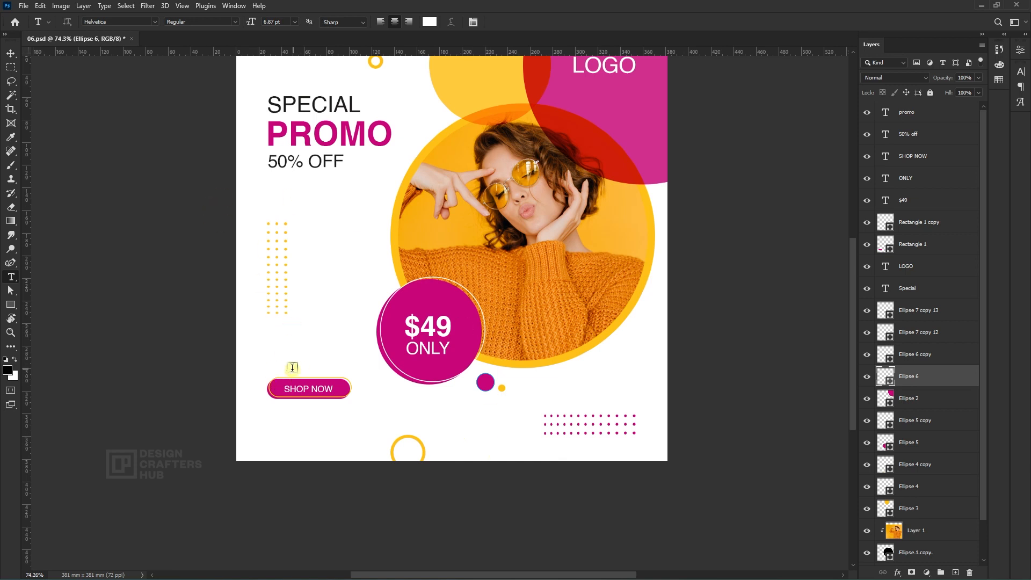
left_click(430, 22)
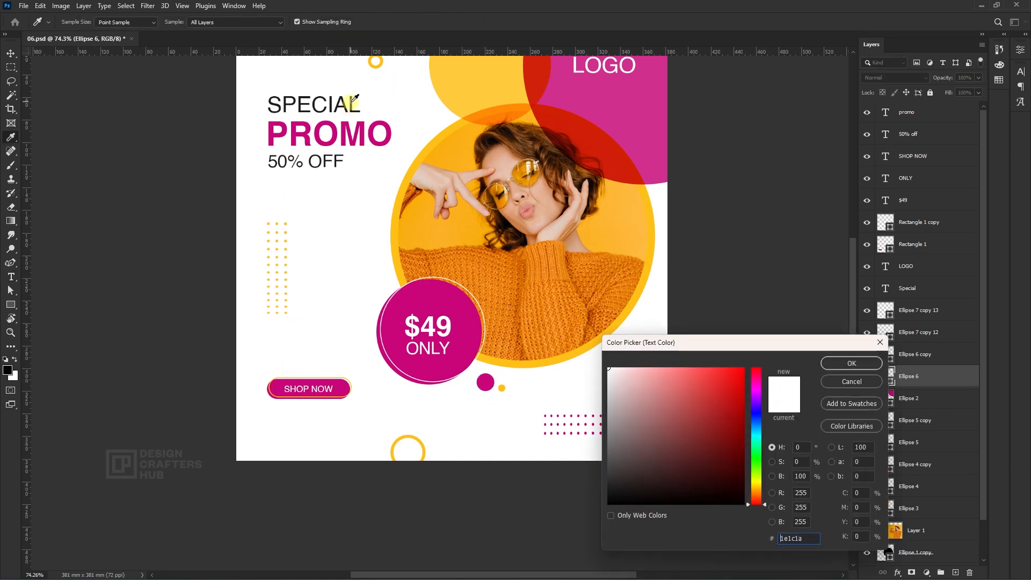
left_click(352, 101)
left_click(851, 363)
left_click(278, 432)
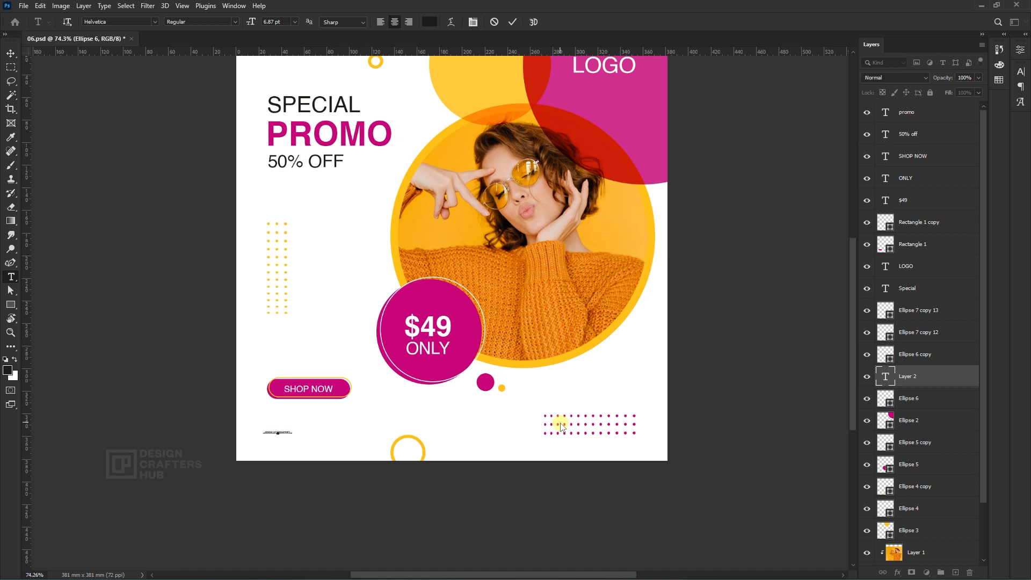
left_click(561, 426)
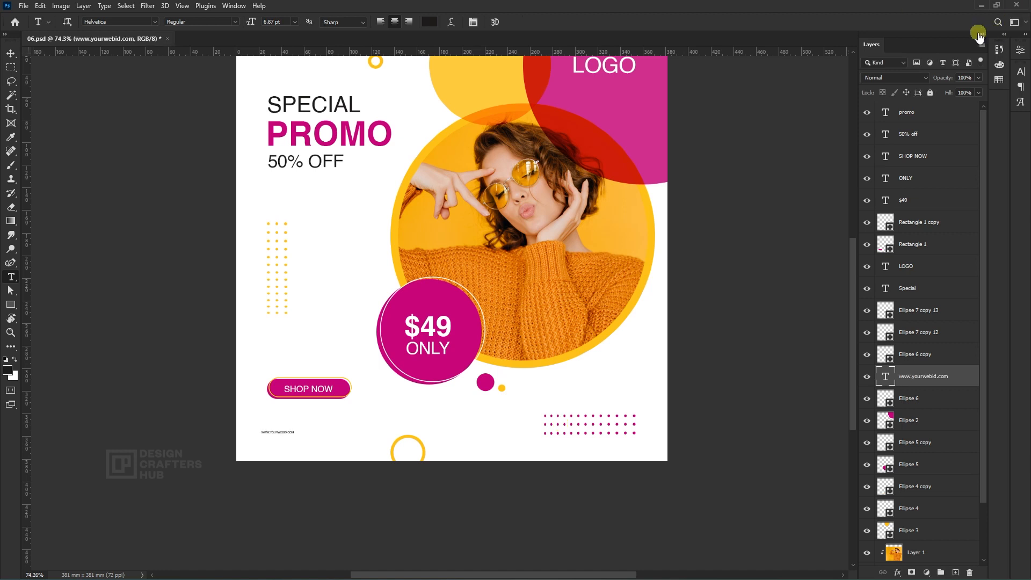
Step: Turn off all caps for the web address and enlarge it to about 24 pt beneath the SHOP NOW button
left_click(1022, 73)
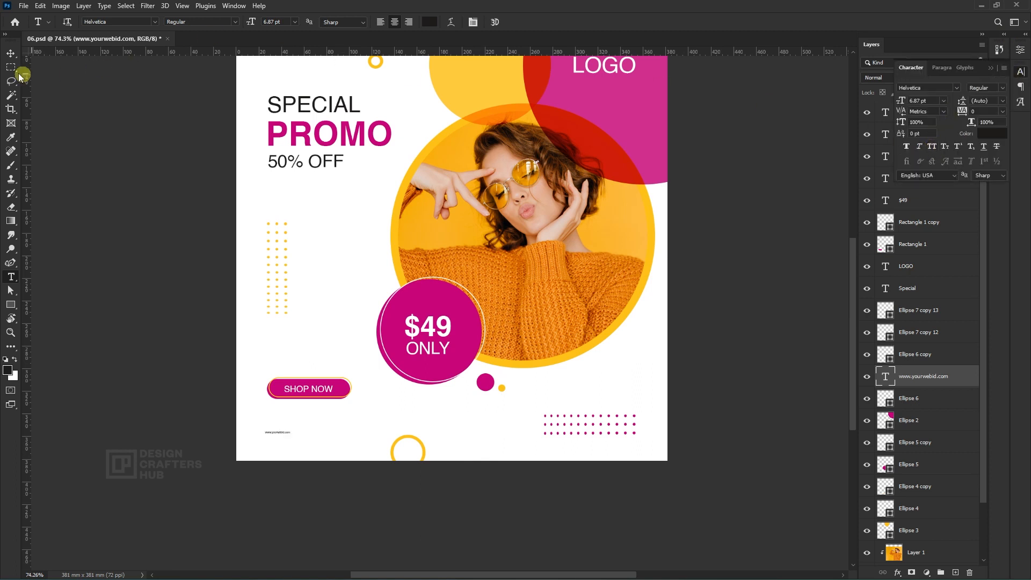
left_click(11, 53)
key("ctrl+t")
left_click_drag(294, 426, 358, 344)
key("Return")
scroll(403, 422, "up", 3)
key("ctrl+t")
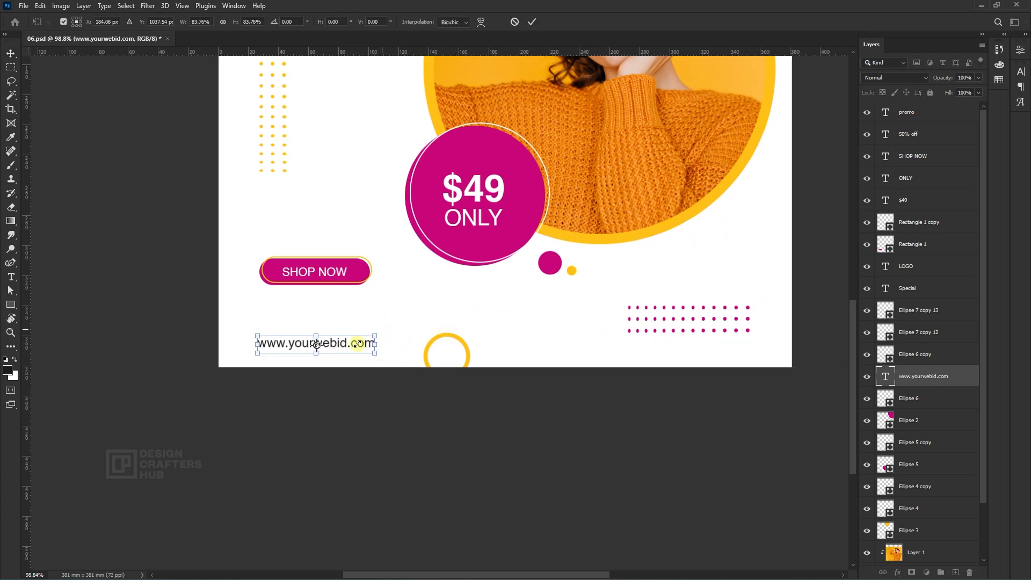
key("Return")
Step: Set the web address's tracking to 60 and shift it right to line up with the button's left edge
left_click(1020, 72)
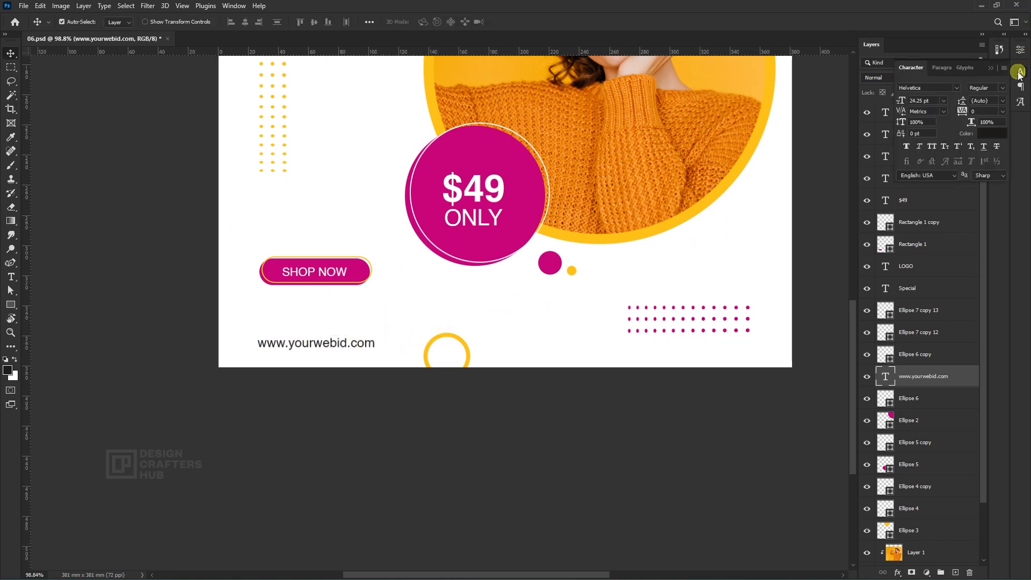
left_click(980, 111)
type("60")
key("Return")
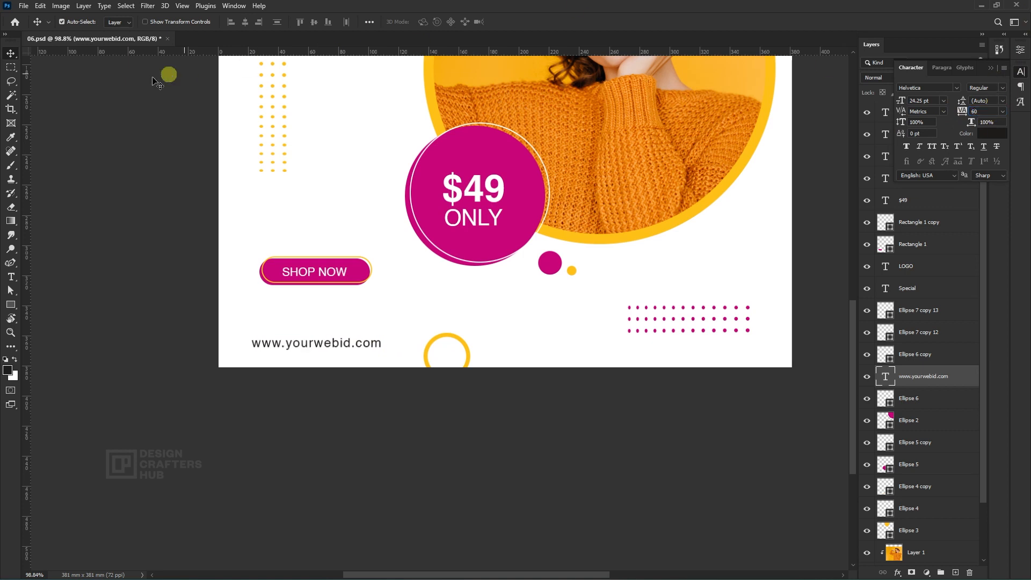
left_click(10, 54)
left_click_drag(317, 349, 324, 346)
Step: Nudge the web address slightly left and up, and move the yellow ring at the canvas's lower edge slightly right
scroll(347, 259, "down", 6)
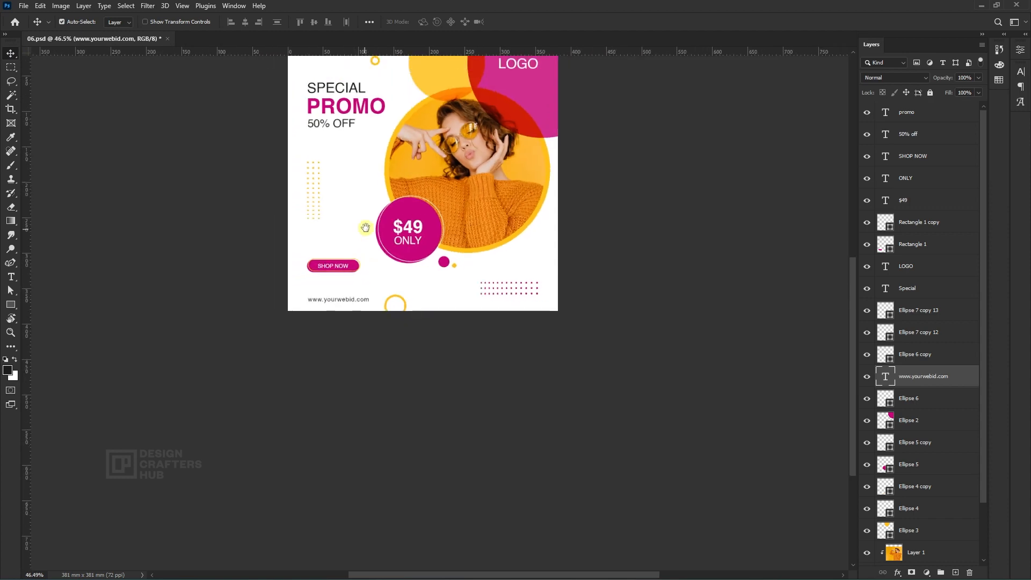
left_click_drag(366, 225, 387, 276)
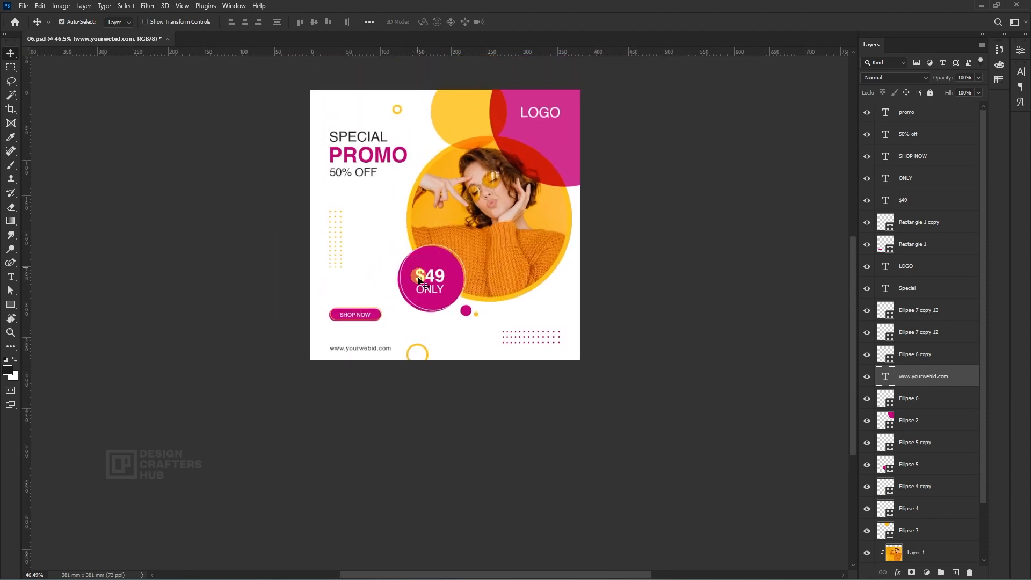
key("ctrl+z")
right_click(370, 349)
left_click(384, 354)
left_click_drag(357, 352, 357, 350)
left_click_drag(428, 353, 436, 354)
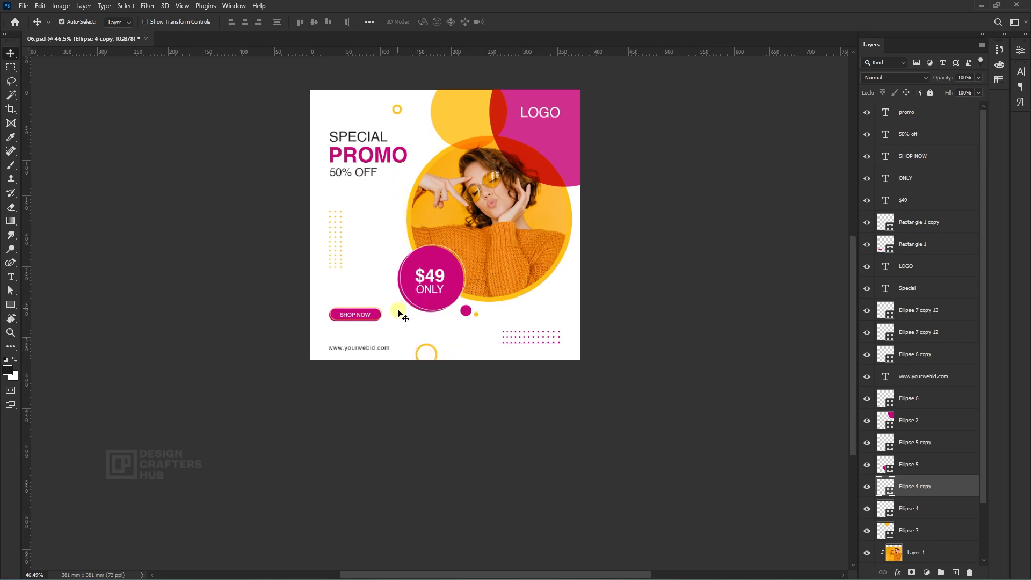
Step: Scale the linked SHOP NOW button and its text up slightly
scroll(386, 317, "up", 2)
left_click(349, 315)
key("ctrl+t")
left_click_drag(381, 304, 386, 302)
key("Return")
scroll(623, 346, "down", 4)
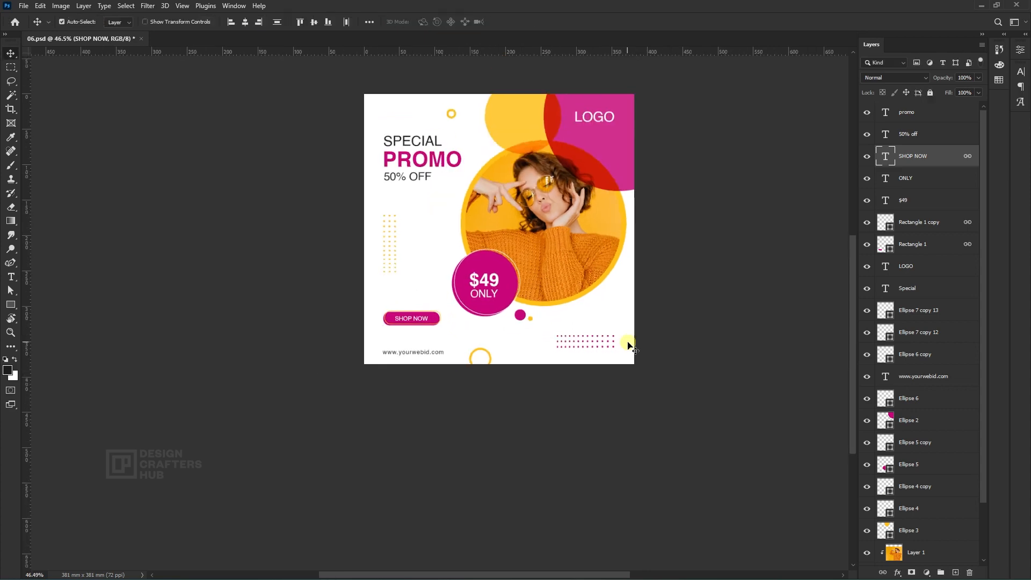
Step: Set the stroke of the white circle outline on the $49 badge to 3 px
left_click_drag(469, 326, 366, 353)
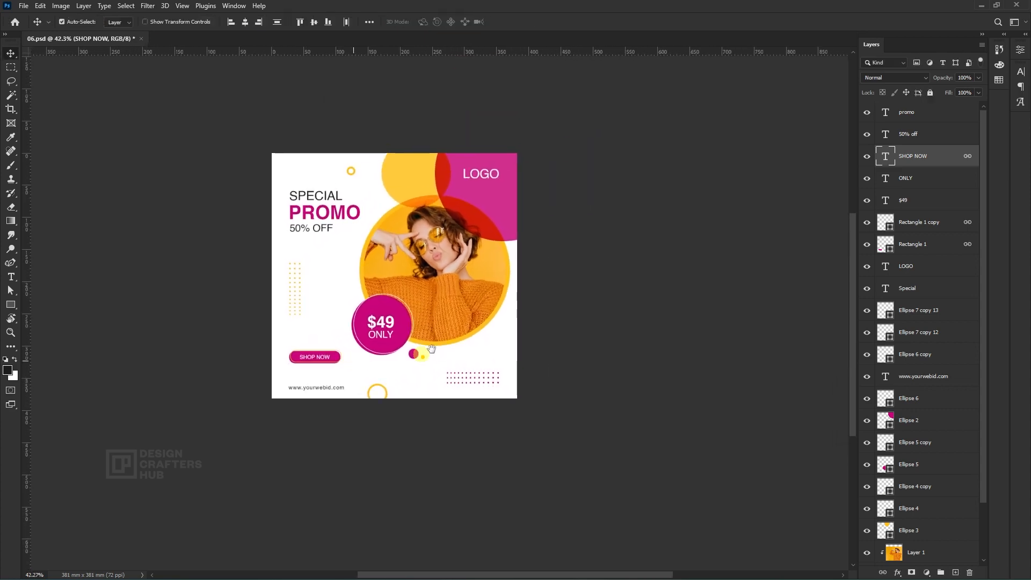
scroll(507, 336, "up", 5)
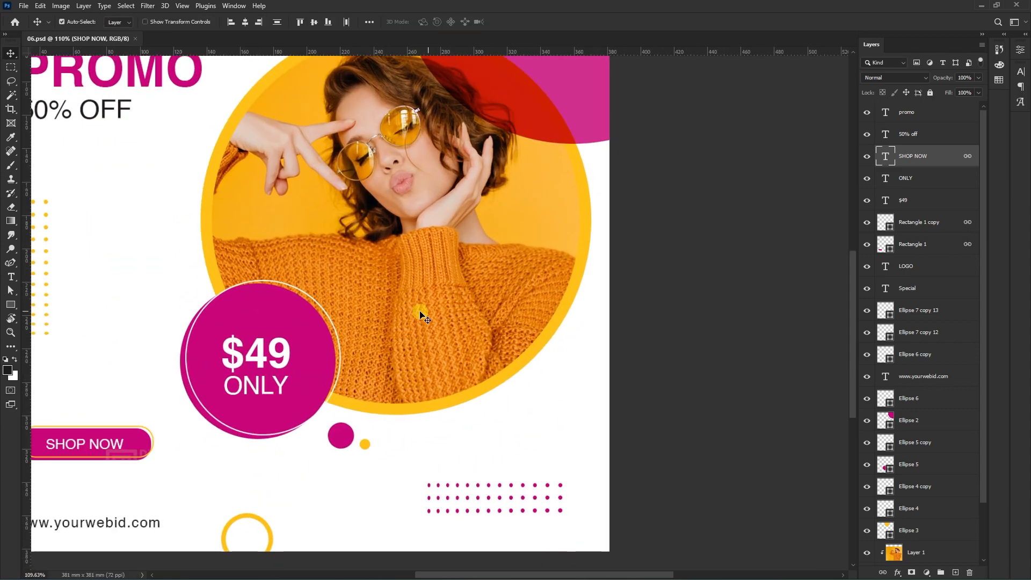
left_click(337, 344)
key("a")
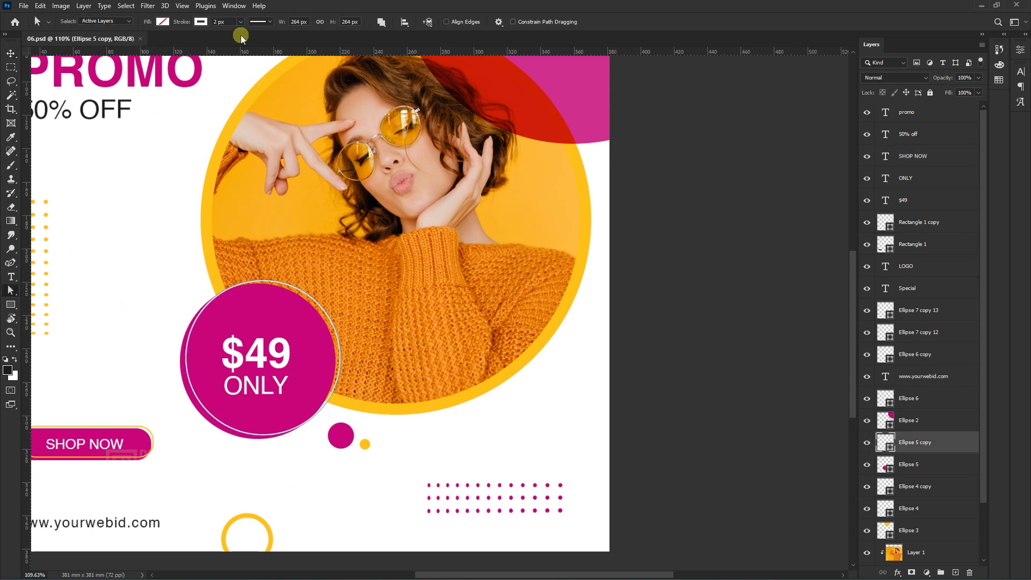
left_click_drag(230, 24, 152, 16)
type("3")
key("Return")
left_click(10, 53)
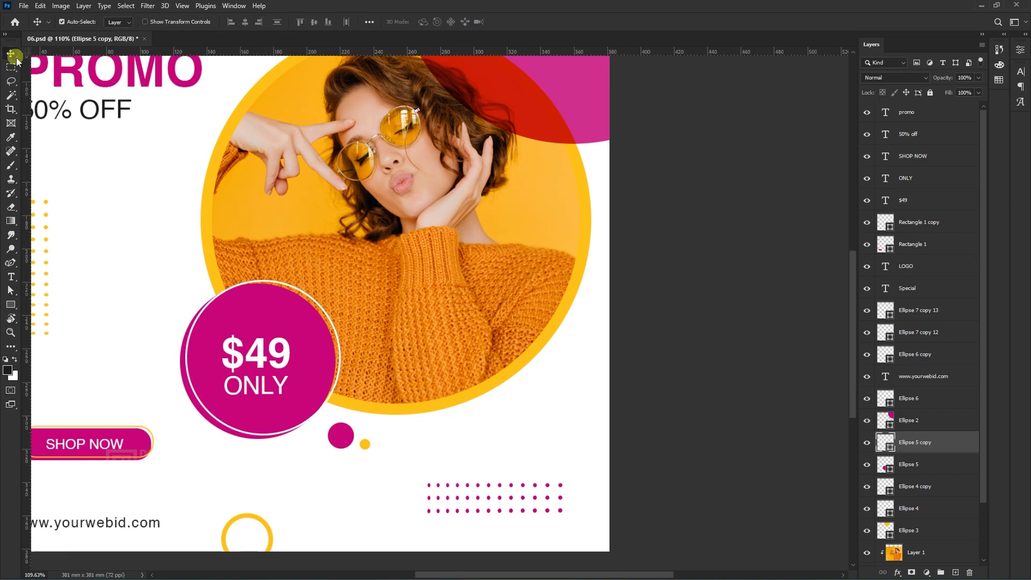
Step: Save the document with the whole design in view
scroll(361, 267, "down", 4)
left_click_drag(413, 368, 492, 411)
key("ctrl+s")
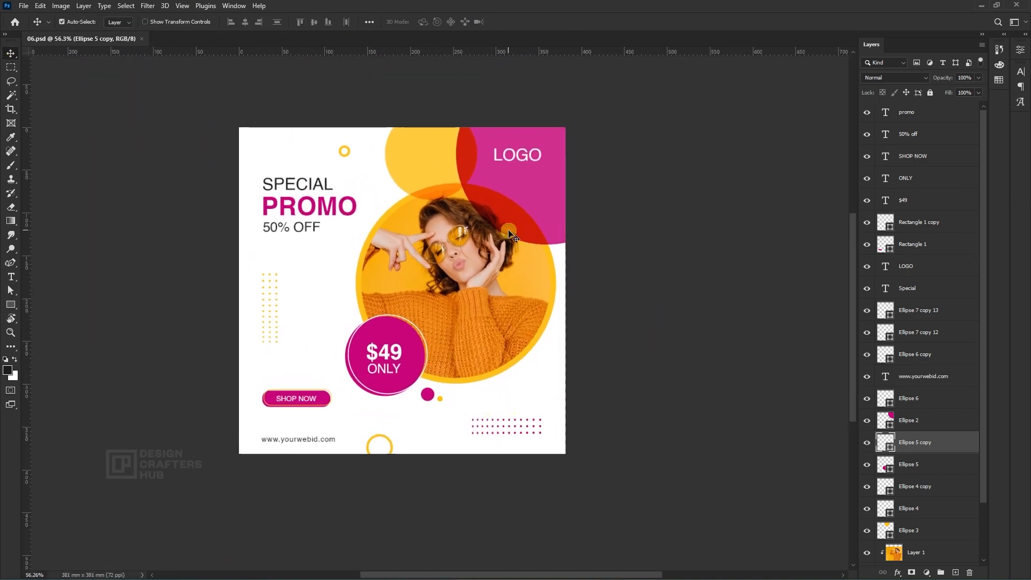